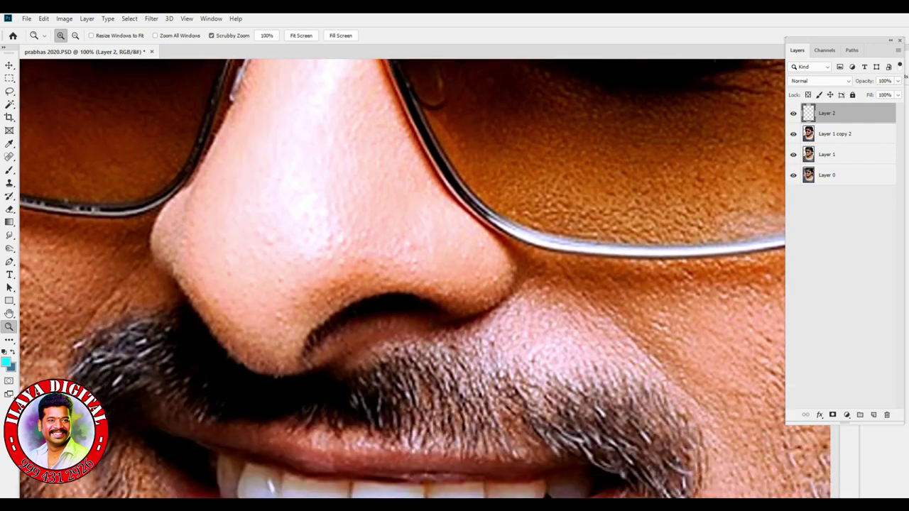
# Activate the Smudge tool and shrink the ilaya brush tip to below 100 px for retouching the nose
pyautogui.rightClick(305, 153)
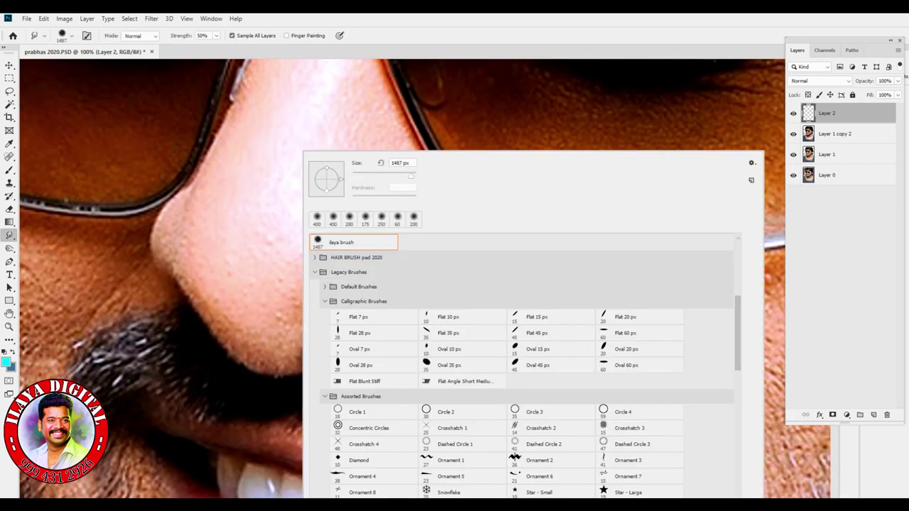
pyautogui.press('Return')
pyautogui.press('[')
pyautogui.press('[')
pyautogui.press('[')
pyautogui.press('[')
pyautogui.press('[')
pyautogui.press('[')
pyautogui.press('[')
pyautogui.press('[')
pyautogui.press('[')
pyautogui.press('[')
pyautogui.press('[')
pyautogui.press('[')
pyautogui.press('[')
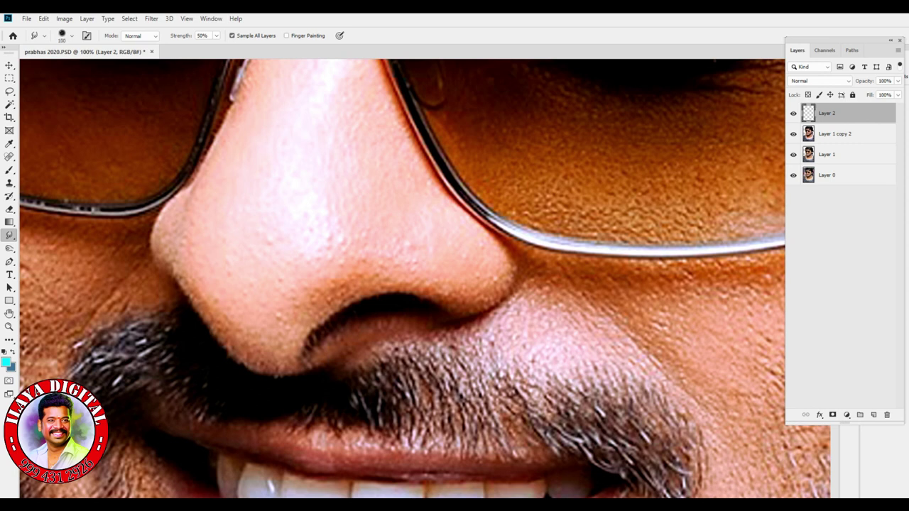
pyautogui.press('[')
# Switch Shape Dynamics on and back off in the Smudge tool's brush settings
pyautogui.press('F5')
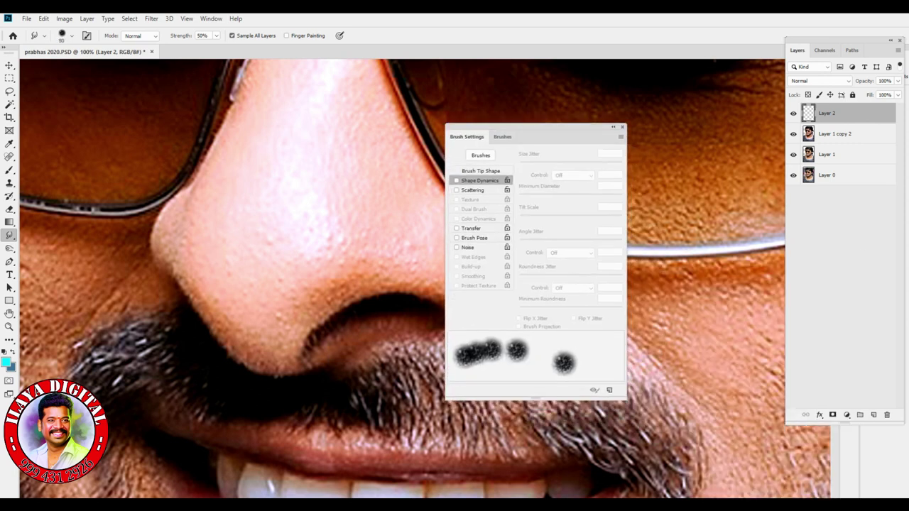
pyautogui.click(456, 181)
pyautogui.click(456, 180)
pyautogui.click(622, 126)
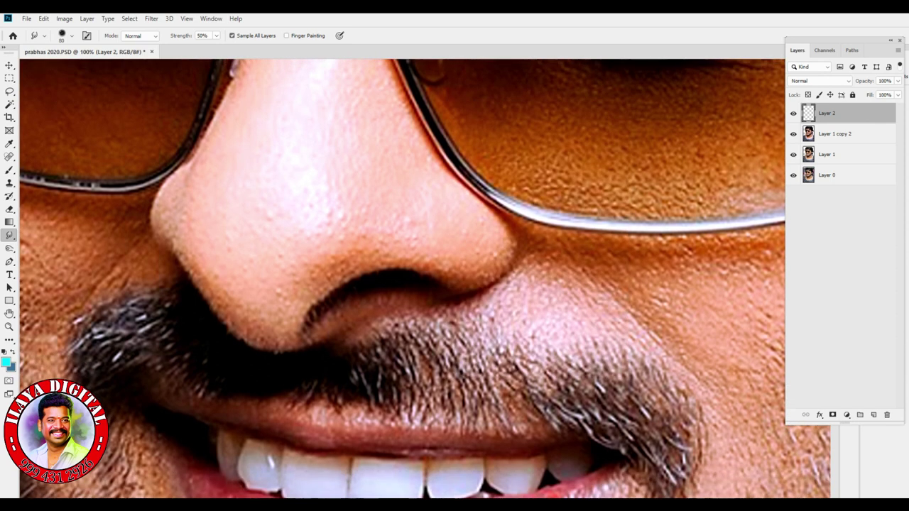
# Smudge the skin along the upper rim of the right nostril, blending it into the nose wing on Layer 2
pyautogui.scroll(-1, 425, 279)
pyautogui.scroll(3, 165, 231)
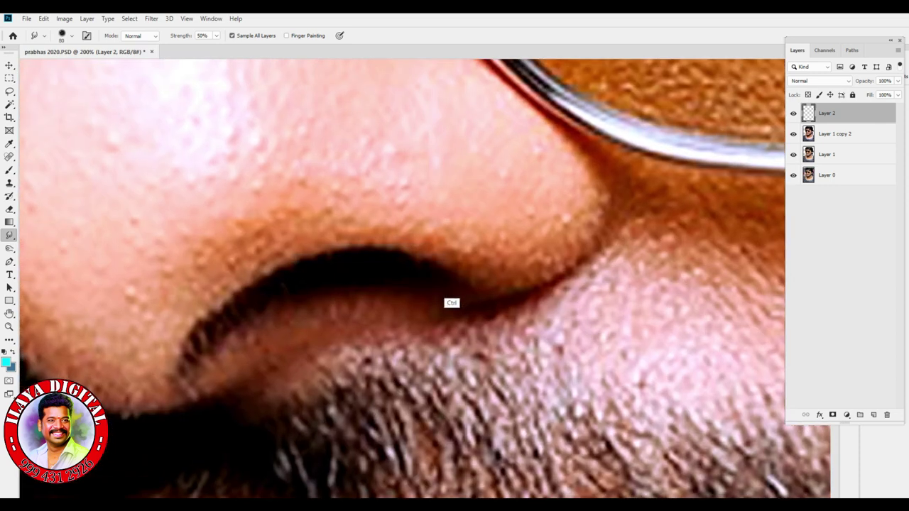
pyautogui.scroll(-2, 503, 305)
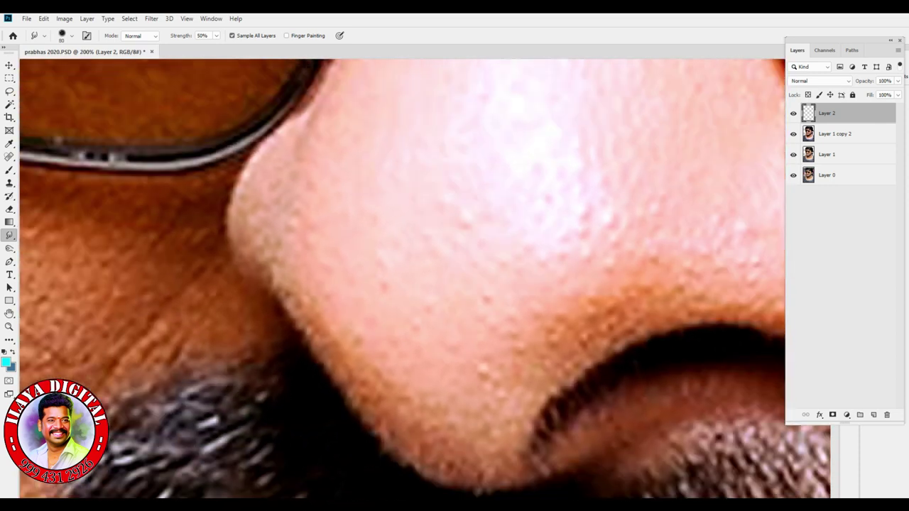
pyautogui.scroll(1, 503, 304)
pyautogui.hscroll(3, 425, 279)
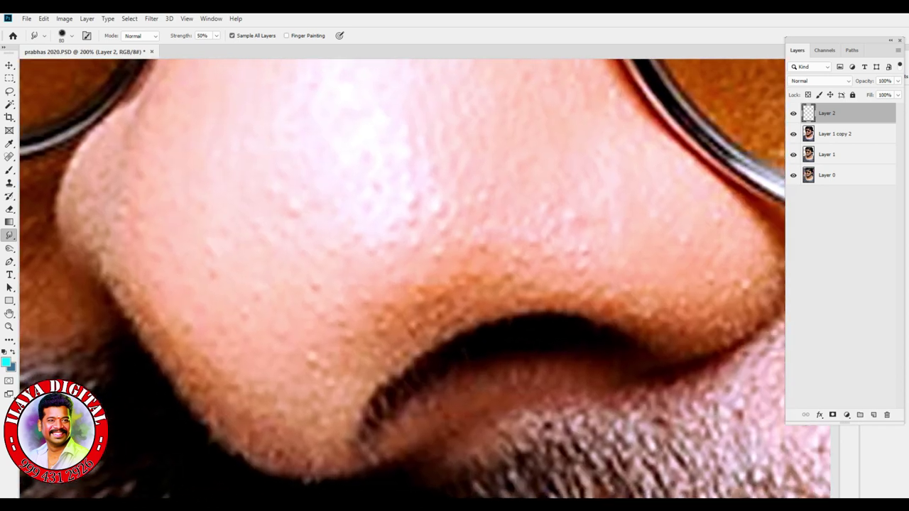
pyautogui.moveTo(447, 313)
pyautogui.mouseDown()
pyautogui.moveTo(412, 329)
pyautogui.moveTo(461, 330)
pyautogui.moveTo(497, 280)
pyautogui.mouseUp()
pyautogui.moveTo(447, 295); pyautogui.dragTo(362, 354)
pyautogui.moveTo(489, 280)
pyautogui.mouseDown()
pyautogui.moveTo(591, 283)
pyautogui.moveTo(564, 281)
pyautogui.moveTo(618, 295)
pyautogui.mouseUp()
pyautogui.moveTo(532, 284); pyautogui.dragTo(667, 316)
pyautogui.moveTo(625, 291); pyautogui.dragTo(703, 336)
pyautogui.moveTo(657, 312); pyautogui.dragTo(738, 323)
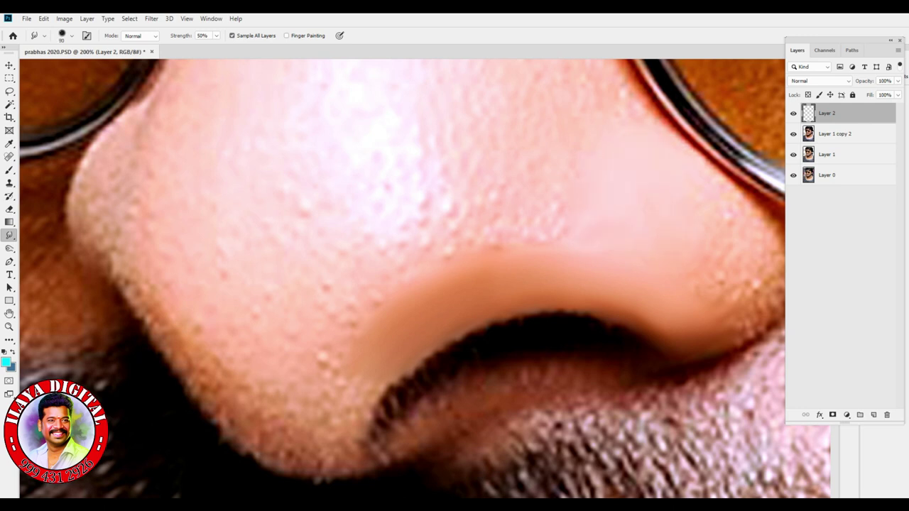
# Smooth the rest of the right nose wing out to its edge, enlarging the Smudge brush to 100 px
pyautogui.hotkey('ctrl', '-')
pyautogui.hscroll(2, 424, 279)
pyautogui.hotkey('ctrl', '+')
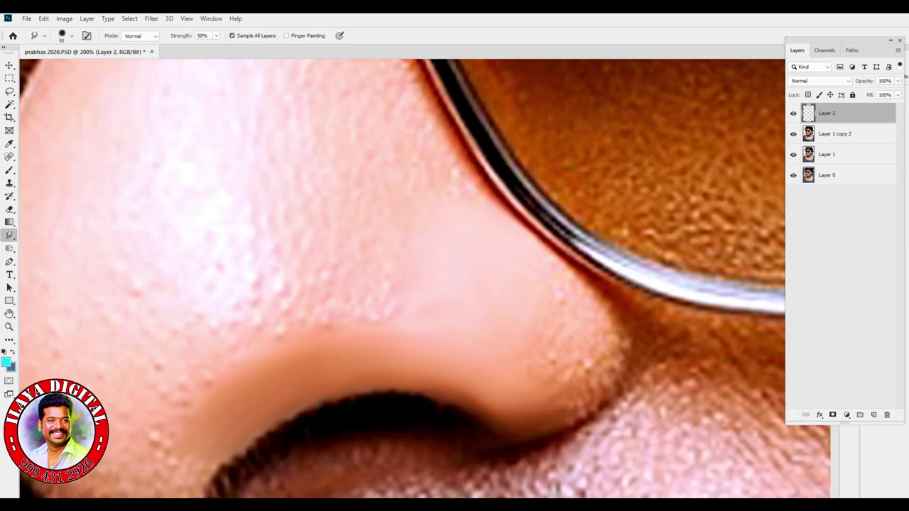
pyautogui.moveTo(539, 406)
pyautogui.mouseDown()
pyautogui.moveTo(593, 398)
pyautogui.moveTo(617, 338)
pyautogui.moveTo(558, 409)
pyautogui.moveTo(586, 402)
pyautogui.mouseUp()
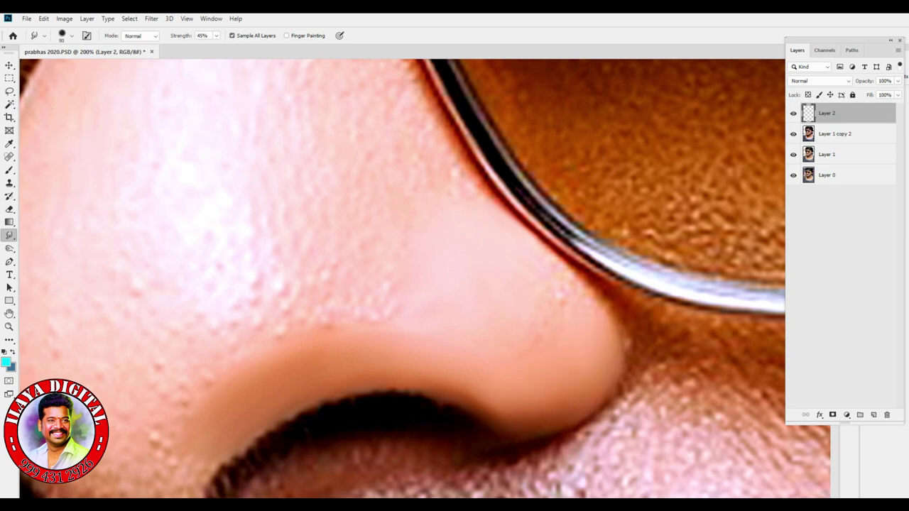
pyautogui.press(']')
pyautogui.moveTo(492, 331); pyautogui.dragTo(506, 330)
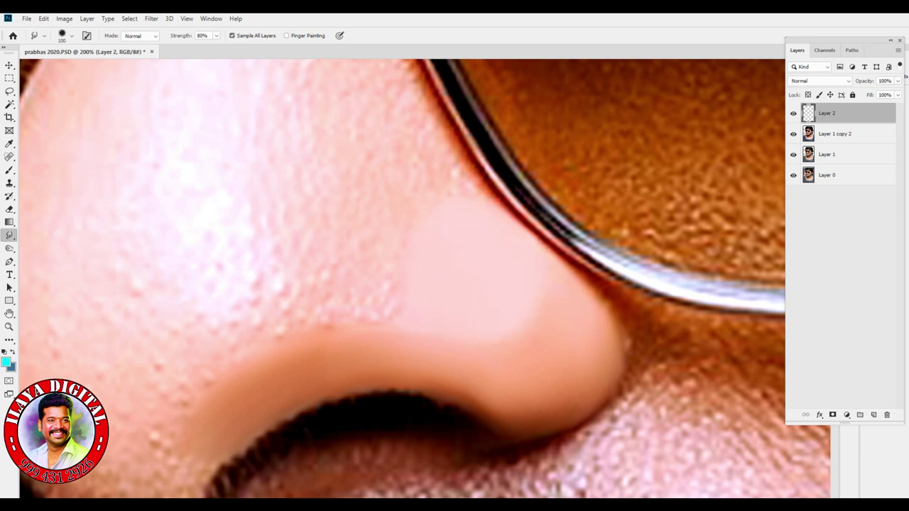
# Smudge the lower rim of the right nose wing and the side of the nose next to the glasses frame
pyautogui.press('[')
pyautogui.press('[')
pyautogui.press('[')
pyautogui.moveTo(513, 403)
pyautogui.mouseDown()
pyautogui.moveTo(544, 404)
pyautogui.moveTo(561, 415)
pyautogui.mouseUp()
pyautogui.press(']')
pyautogui.press(']')
pyautogui.press('[')
pyautogui.moveTo(455, 174); pyautogui.dragTo(456, 162)
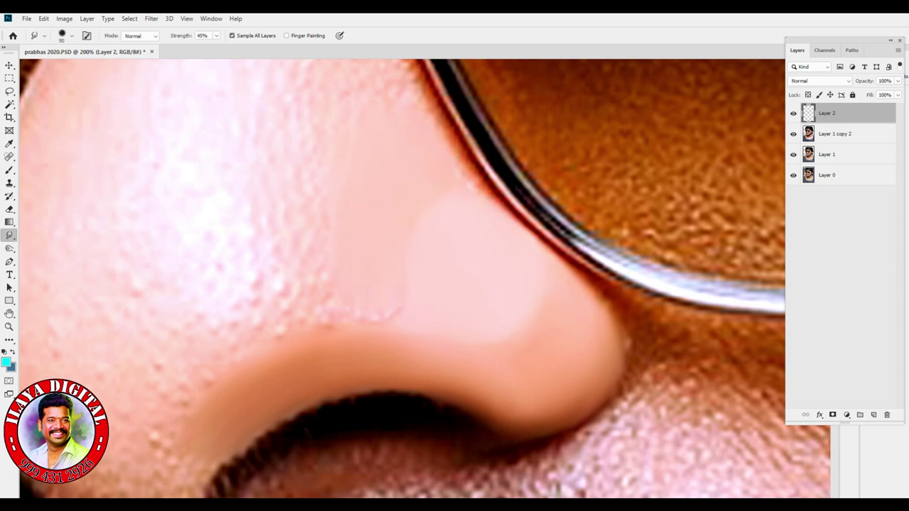
# Enlarge the Smudge brush to 150 px and smooth the nose tip, the left side and the bridge highlight
pyautogui.hotkey('ctrl', '-')
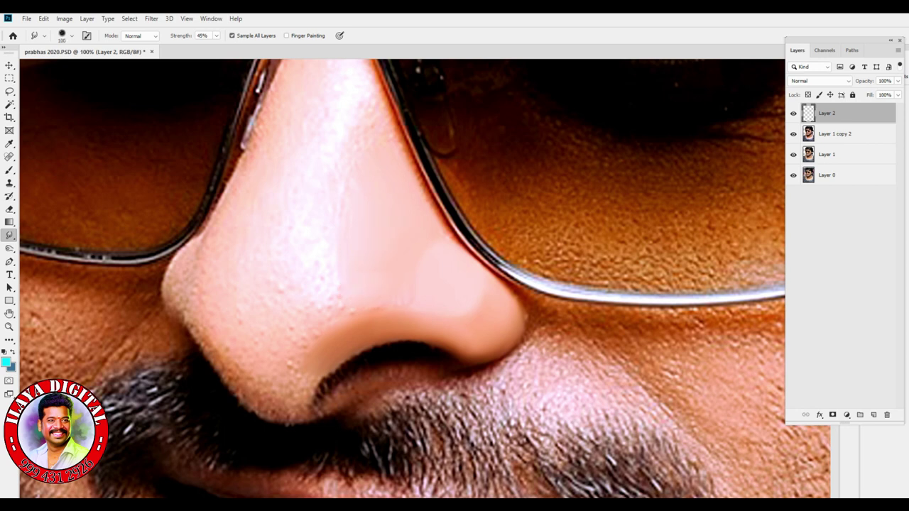
pyautogui.press('[')
pyautogui.press(']')
pyautogui.press(']')
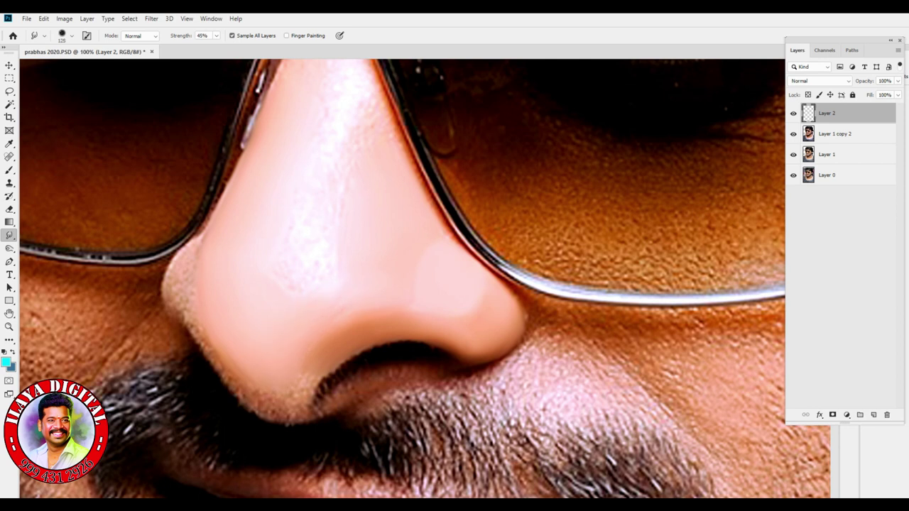
pyautogui.press(']')
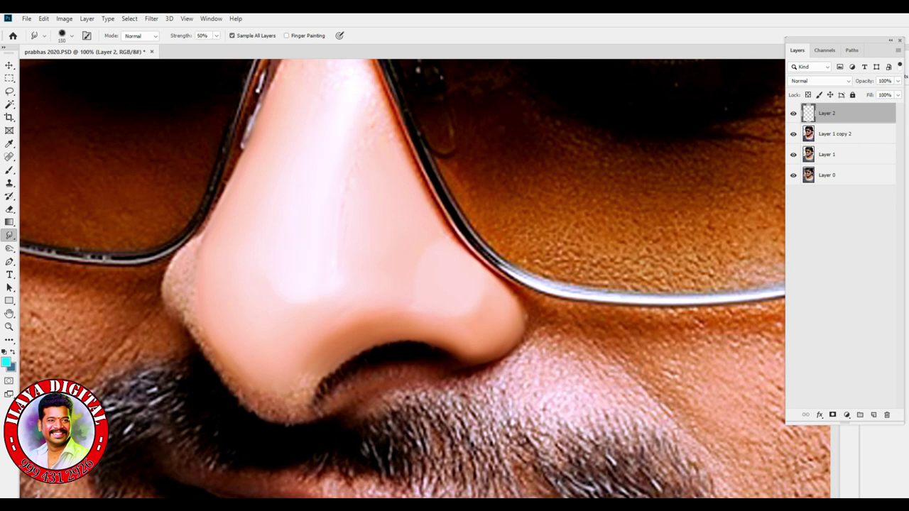
# Smudge away the remaining skin texture on the upper right side of the nose bridge with a smaller brush
pyautogui.scroll(5, 401, 277)
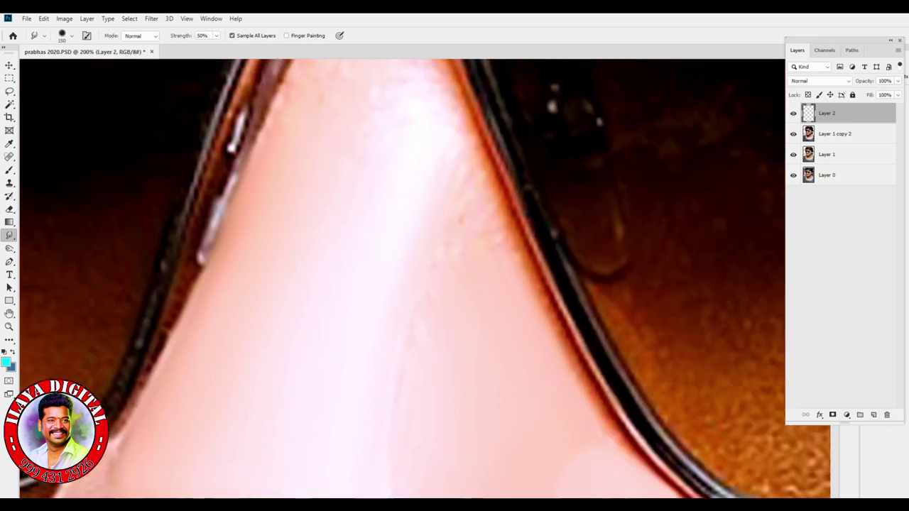
pyautogui.scroll(-3, 401, 277)
pyautogui.press('[')
pyautogui.press('[')
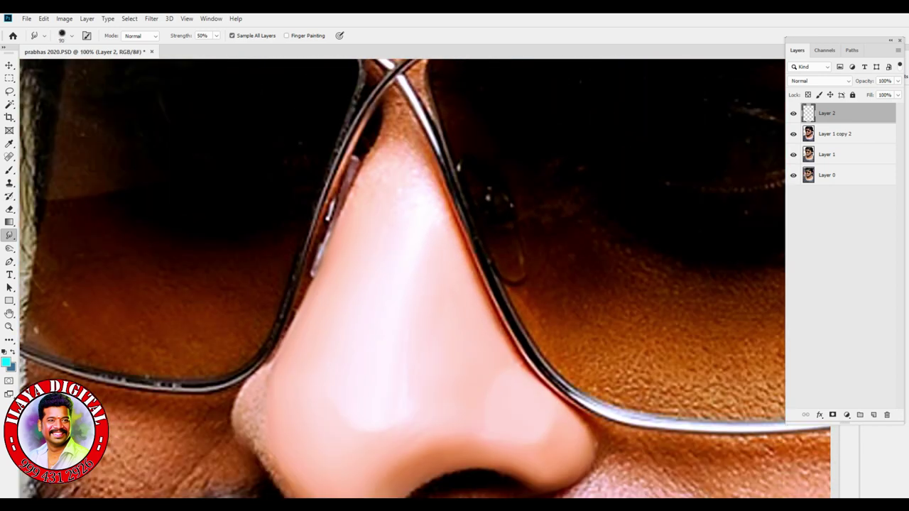
pyautogui.press('[')
pyautogui.press('[')
pyautogui.press('[')
pyautogui.press(']')
pyautogui.press(']')
# Select Layer 1 copy 2 and smudge the skin at the top of the nose bridge between the glasses frames
pyautogui.hotkey('alt', '[')
pyautogui.hotkey('ctrl', '+')
pyautogui.hotkey('ctrl', '+')
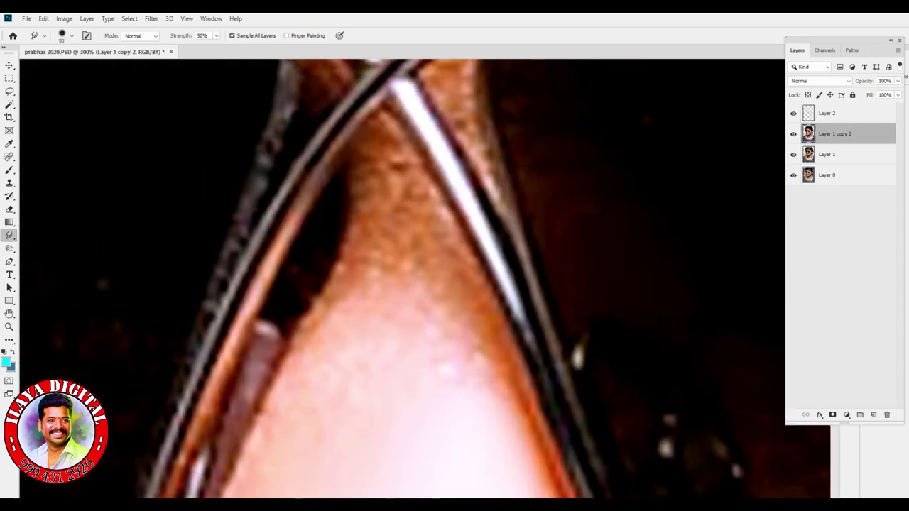
pyautogui.moveTo(337, 341)
pyautogui.mouseDown()
pyautogui.moveTo(355, 284)
pyautogui.moveTo(341, 312)
pyautogui.moveTo(384, 242)
pyautogui.moveTo(390, 284)
pyautogui.mouseUp()
pyautogui.moveTo(402, 210)
pyautogui.mouseDown()
pyautogui.moveTo(446, 216)
pyautogui.moveTo(433, 302)
pyautogui.mouseUp()
pyautogui.press(']')
pyautogui.moveTo(490, 342)
pyautogui.mouseDown()
pyautogui.moveTo(472, 359)
pyautogui.moveTo(477, 373)
pyautogui.mouseUp()
pyautogui.moveTo(333, 327); pyautogui.dragTo(299, 369)
pyautogui.moveTo(328, 321); pyautogui.dragTo(369, 299)
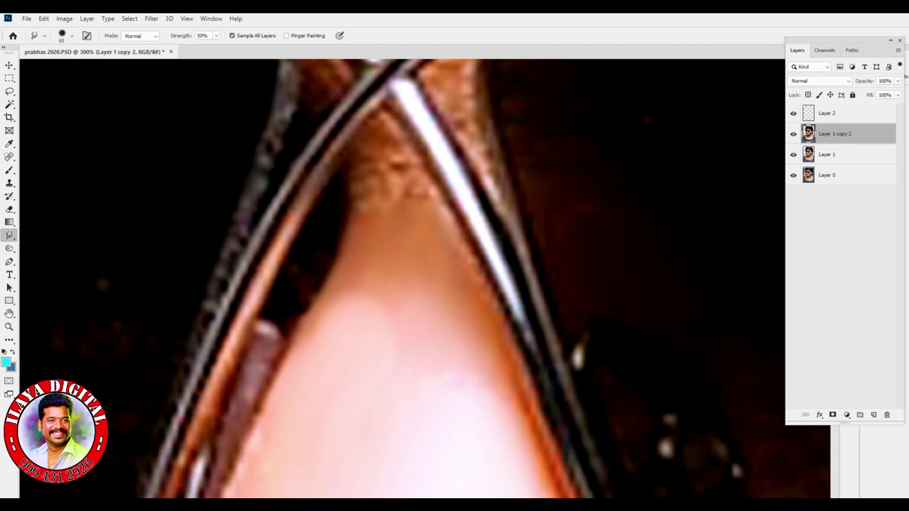
# Blend the upper edge of the pink highlight into the darker skin at the top of the nose bridge
pyautogui.hotkey('ctrl', '-')
pyautogui.scroll(-2, 426, 284)
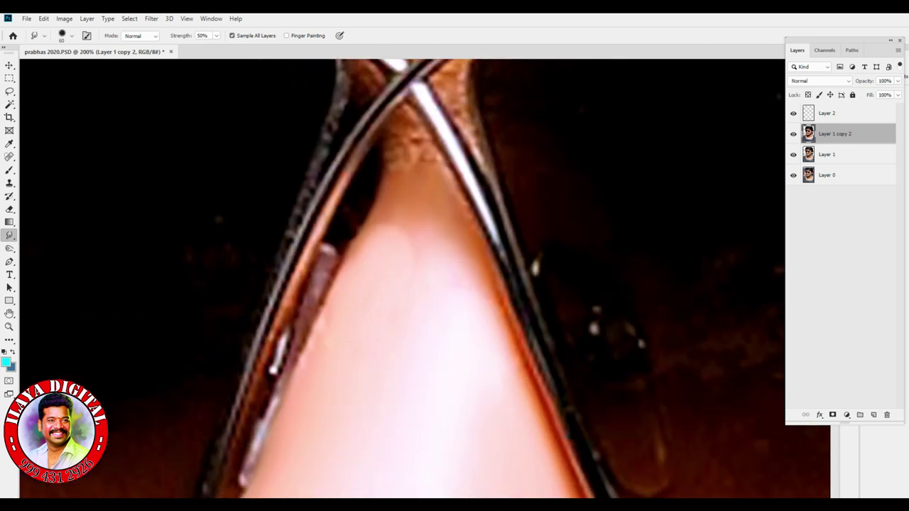
pyautogui.moveTo(429, 274); pyautogui.dragTo(462, 247)
pyautogui.moveTo(369, 235); pyautogui.dragTo(388, 227)
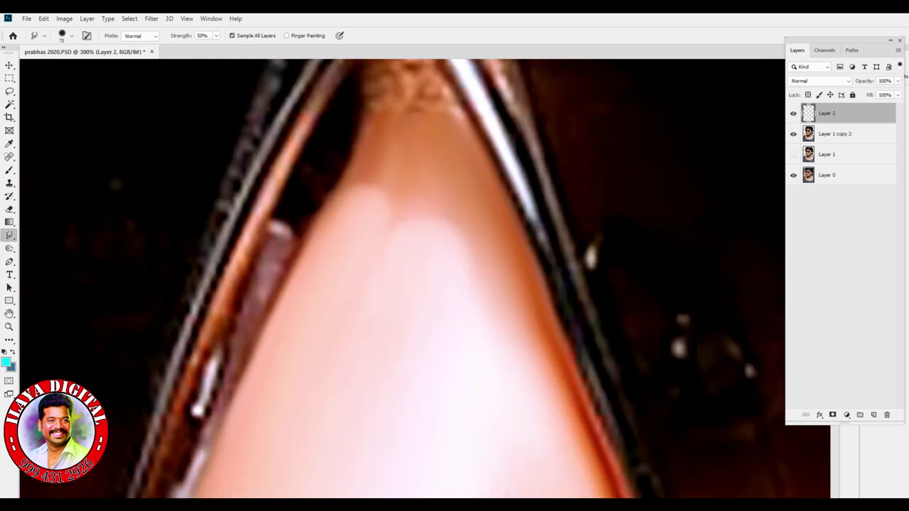
# Smudge the textured skin directly below the crossing of the glasses frames on Layer 2
pyautogui.scroll(5, 398, 277)
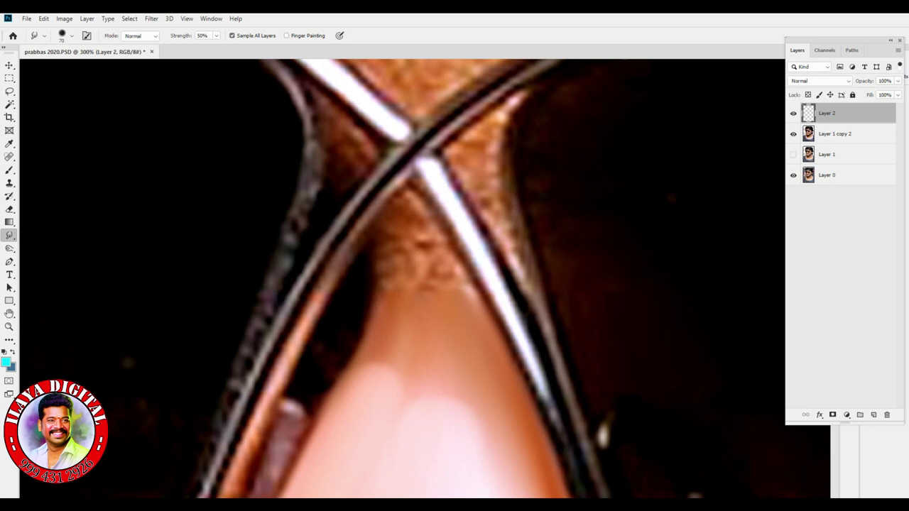
pyautogui.press('[')
pyautogui.moveTo(382, 238); pyautogui.dragTo(399, 232)
pyautogui.moveTo(394, 263); pyautogui.dragTo(401, 260)
pyautogui.moveTo(412, 222)
pyautogui.mouseDown()
pyautogui.moveTo(423, 195)
pyautogui.moveTo(520, 361)
pyautogui.mouseUp()
# Smooth the remaining rough patch below the frame crossing with a Smudge brush of about 25 px
pyautogui.press('[')
pyautogui.press('[')
pyautogui.press('[')
pyautogui.press(']')
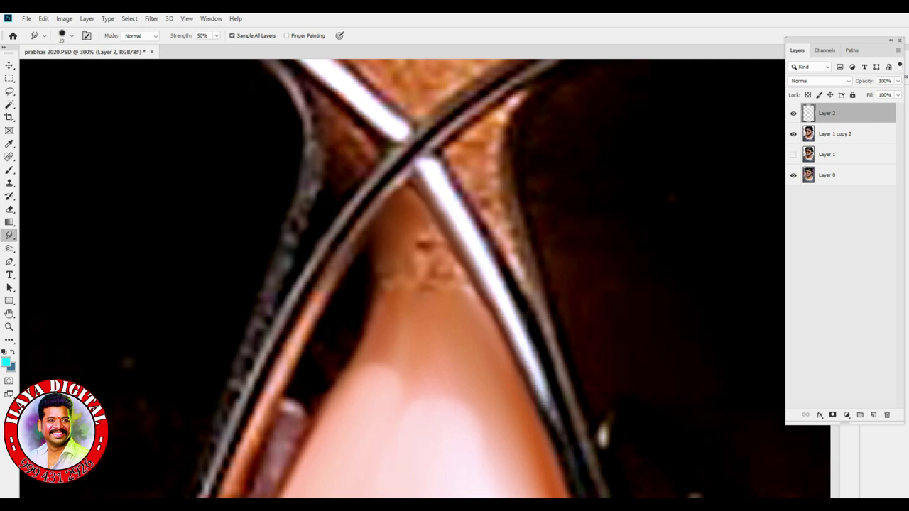
pyautogui.press(']')
pyautogui.moveTo(471, 267)
pyautogui.mouseDown()
pyautogui.moveTo(427, 245)
pyautogui.moveTo(422, 231)
pyautogui.moveTo(426, 263)
pyautogui.moveTo(472, 299)
pyautogui.mouseUp()
pyautogui.moveTo(399, 264)
pyautogui.mouseDown()
pyautogui.moveTo(368, 341)
pyautogui.moveTo(421, 281)
pyautogui.mouseUp()
pyautogui.moveTo(417, 249)
pyautogui.mouseDown()
pyautogui.moveTo(425, 293)
pyautogui.moveTo(405, 302)
pyautogui.moveTo(433, 330)
pyautogui.moveTo(429, 362)
pyautogui.mouseUp()
# Smudge along the inner edge of the left glasses frame and the adjoining left edge of the nose bridge
pyautogui.moveTo(307, 332); pyautogui.dragTo(358, 235)
pyautogui.moveTo(397, 183); pyautogui.dragTo(370, 213)
pyautogui.moveTo(313, 323); pyautogui.dragTo(237, 465)
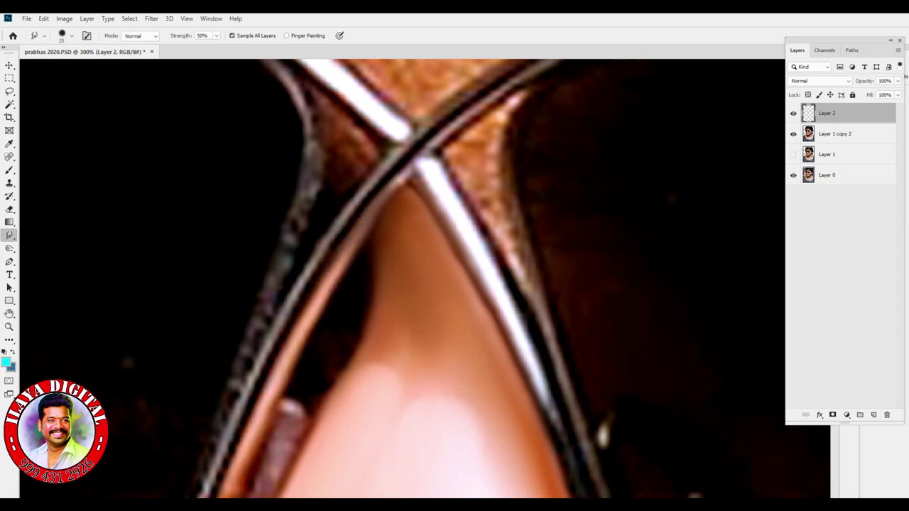
pyautogui.moveTo(344, 364); pyautogui.dragTo(321, 403)
# Smudge along the right edge of the nose bridge beside the glasses frame with a 20 px brush
pyautogui.press('[')
pyautogui.moveTo(412, 189)
pyautogui.mouseDown()
pyautogui.moveTo(403, 171)
pyautogui.moveTo(458, 234)
pyautogui.moveTo(578, 486)
pyautogui.mouseUp()
pyautogui.press(']')
pyautogui.press('[')
pyautogui.moveTo(426, 426); pyautogui.dragTo(453, 209)
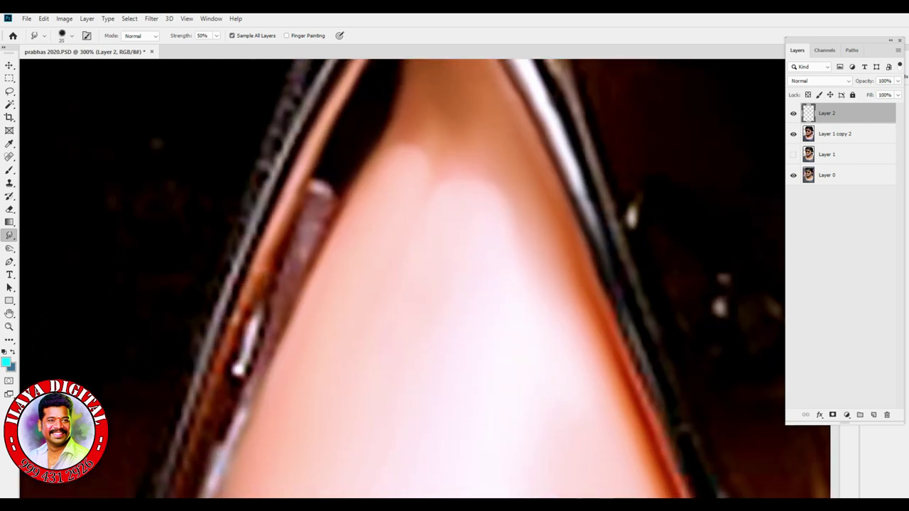
# Set the smudge strength to 50% and blend the right edge of the nose bridge highlight with a larger brush
pyautogui.hotkey('ctrl', '-')
pyautogui.hotkey('ctrl', '-')
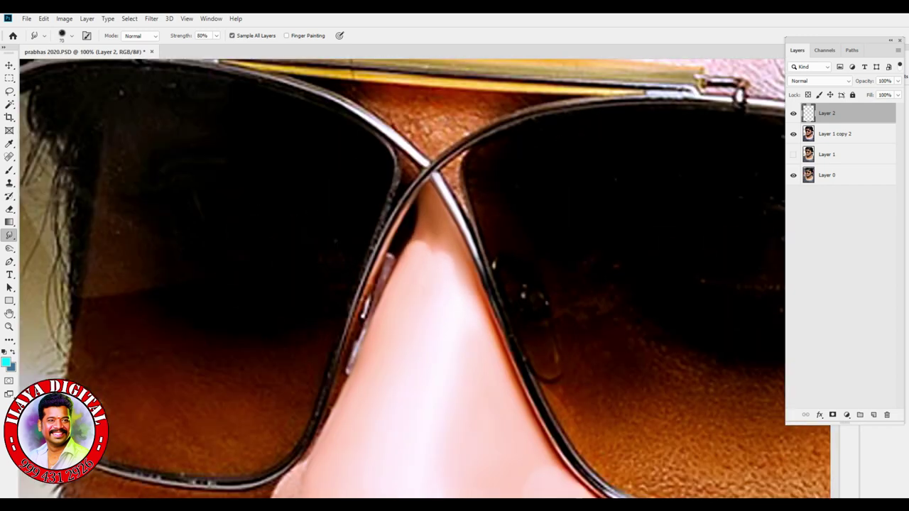
pyautogui.hotkey('ctrl', '-')
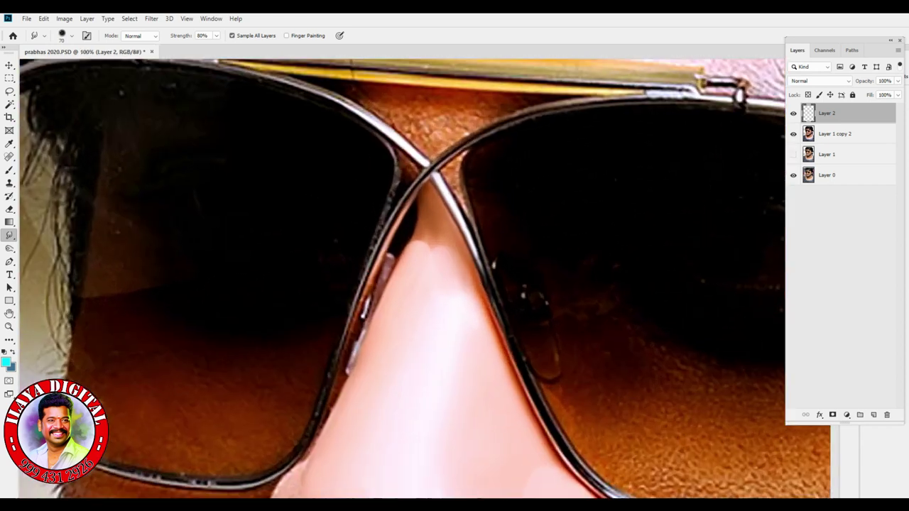
pyautogui.hotkey('ctrl', '+')
pyautogui.hotkey('ctrl', '+')
pyautogui.press('5')
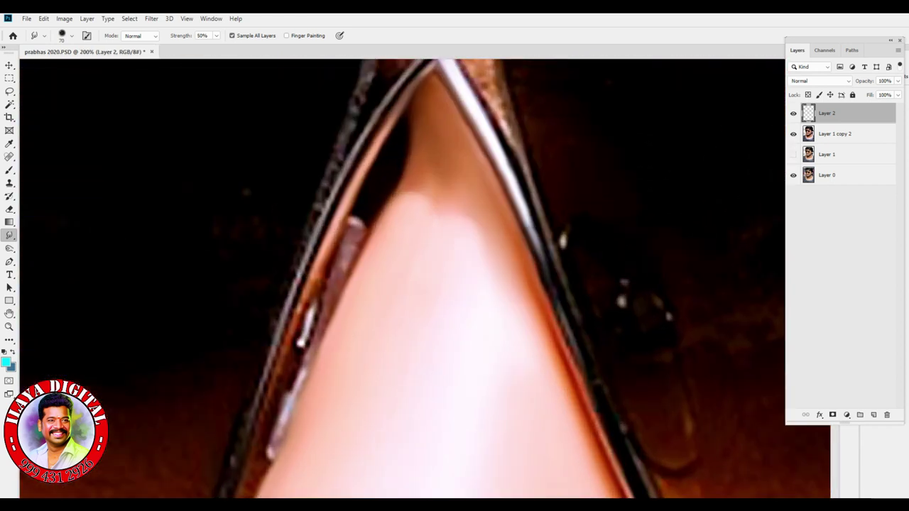
pyautogui.press(']')
pyautogui.moveTo(516, 306); pyautogui.dragTo(516, 345)
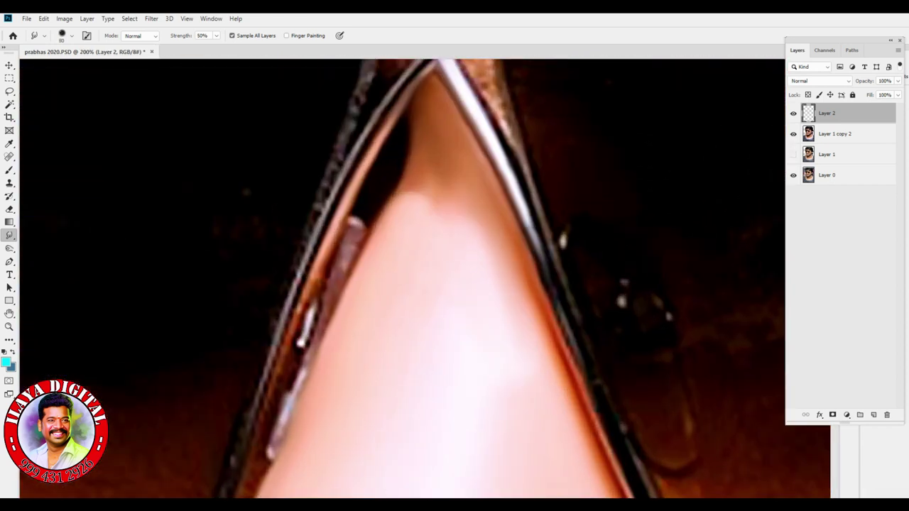
# Smudge along the outer edge of the left nose wing below the glasses frame with a small brush
pyautogui.hotkey('ctrl', '-')
pyautogui.scroll(-6, 466, 305)
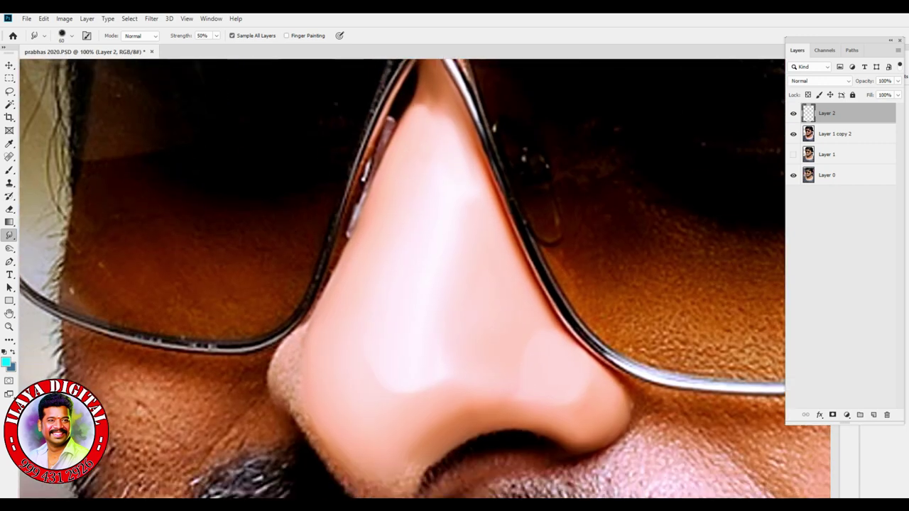
pyautogui.hotkey('ctrl', '+')
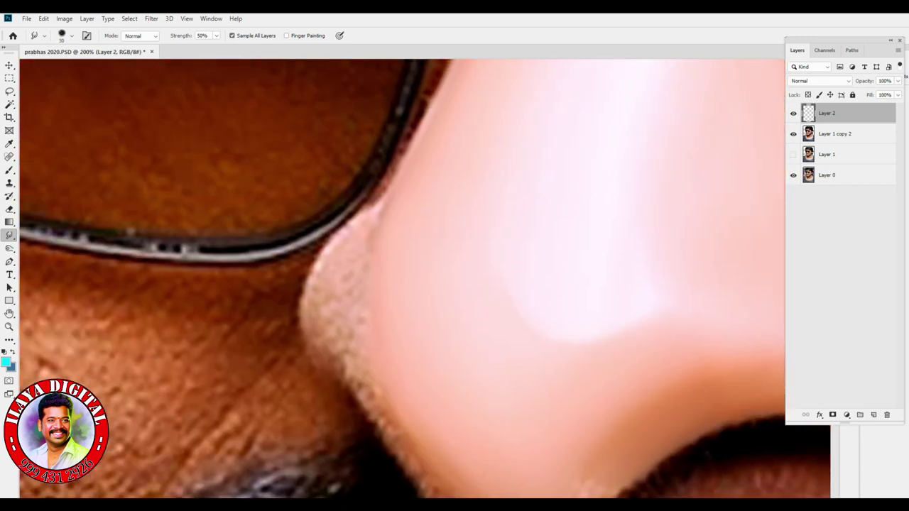
pyautogui.press('[')
pyautogui.moveTo(332, 238); pyautogui.dragTo(392, 184)
pyautogui.moveTo(333, 235)
pyautogui.mouseDown()
pyautogui.moveTo(301, 306)
pyautogui.moveTo(304, 346)
pyautogui.moveTo(334, 379)
pyautogui.mouseUp()
# Smudge the speckled skin of the left nose wing below the glasses frame at 50% strength, enlarging the brush for the interior
pyautogui.hotkey('ctrl', '-')
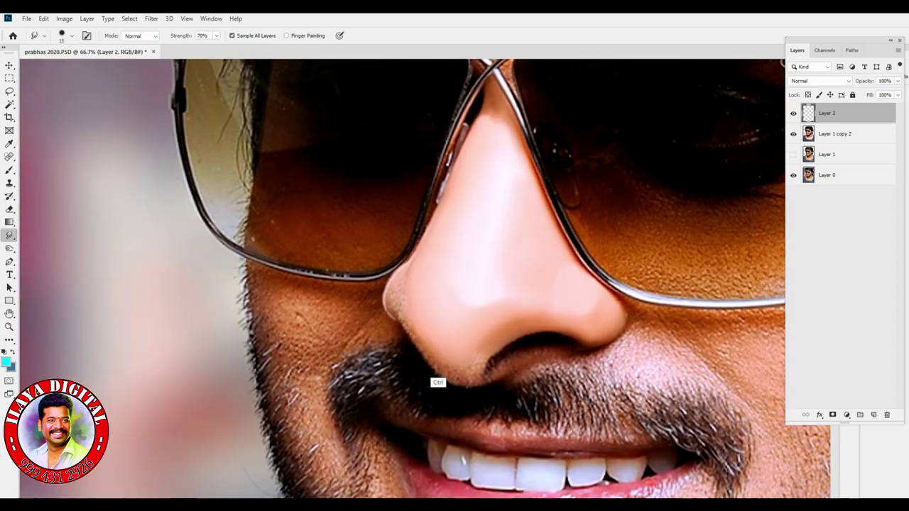
pyautogui.hotkey('ctrl', '+')
pyautogui.hotkey('ctrl', '+')
pyautogui.moveTo(284, 423)
pyautogui.mouseDown()
pyautogui.moveTo(247, 376)
pyautogui.moveTo(240, 298)
pyautogui.moveTo(264, 242)
pyautogui.mouseUp()
pyautogui.press(']')
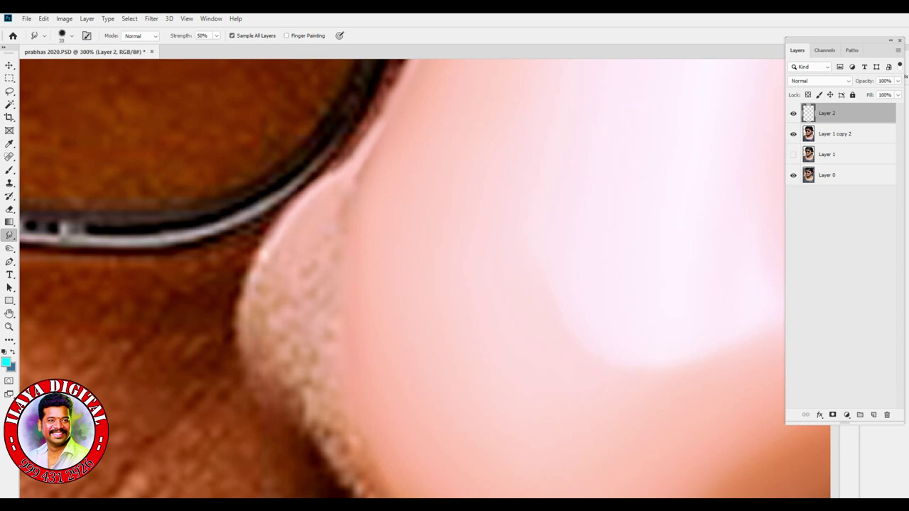
pyautogui.press(']')
pyautogui.moveTo(267, 248)
pyautogui.mouseDown()
pyautogui.moveTo(249, 312)
pyautogui.moveTo(263, 355)
pyautogui.moveTo(306, 274)
pyautogui.mouseUp()
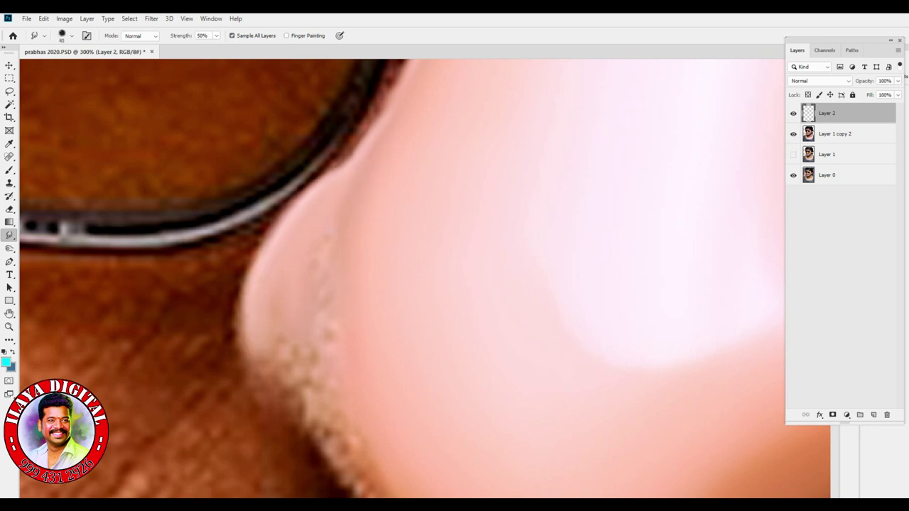
pyautogui.moveTo(327, 234); pyautogui.dragTo(309, 387)
pyautogui.moveTo(279, 338); pyautogui.dragTo(281, 352)
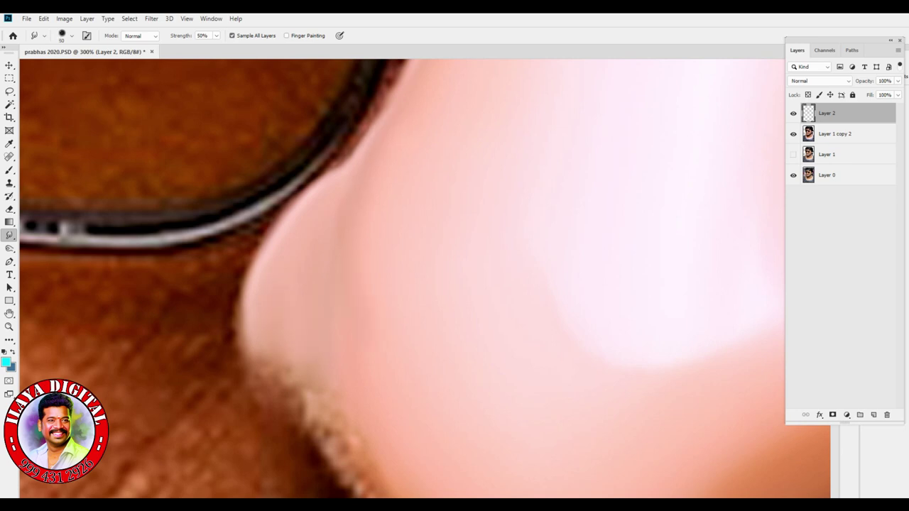
# Smudge the grainy skin of the nose tip left of the nostril with progressively larger brushes up to 100 px
pyautogui.scroll(-5, 405, 436)
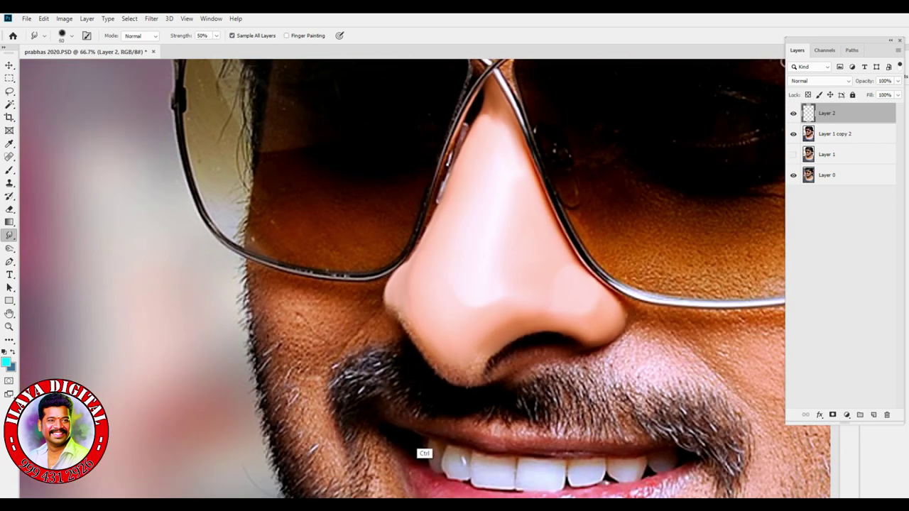
pyautogui.scroll(4, 419, 430)
pyautogui.scroll(-2, 402, 279)
pyautogui.hscroll(3, 402, 279)
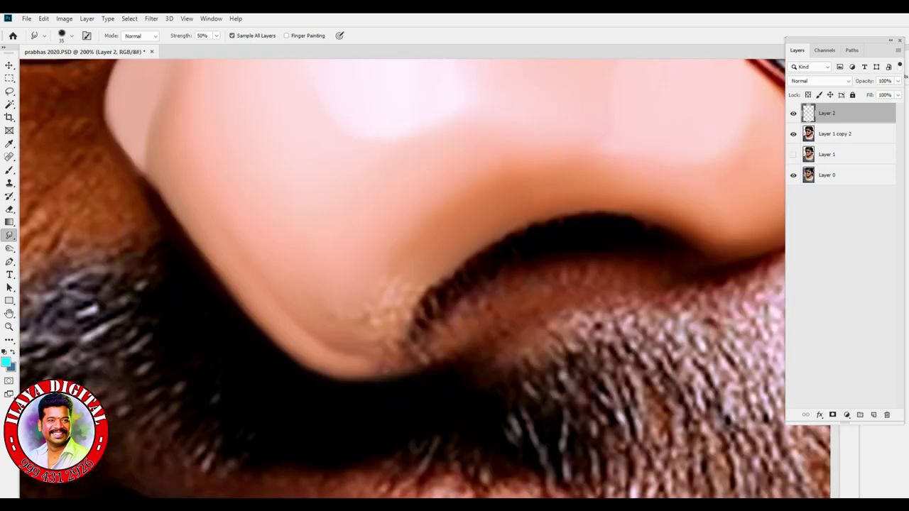
pyautogui.moveTo(443, 278)
pyautogui.mouseDown()
pyautogui.moveTo(398, 298)
pyautogui.moveTo(424, 305)
pyautogui.moveTo(383, 301)
pyautogui.moveTo(377, 365)
pyautogui.mouseUp()
pyautogui.moveTo(355, 326)
pyautogui.mouseDown()
pyautogui.moveTo(334, 349)
pyautogui.moveTo(290, 321)
pyautogui.mouseUp()
pyautogui.moveTo(311, 289); pyautogui.dragTo(272, 257)
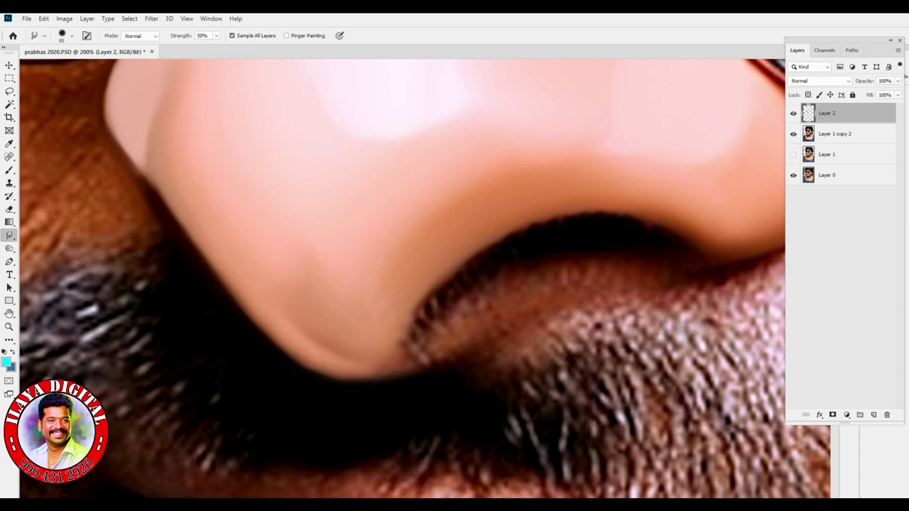
pyautogui.moveTo(325, 318); pyautogui.dragTo(301, 281)
pyautogui.moveTo(341, 354)
pyautogui.mouseDown()
pyautogui.moveTo(319, 338)
pyautogui.moveTo(313, 297)
pyautogui.mouseUp()
pyautogui.press(']')
pyautogui.press(']')
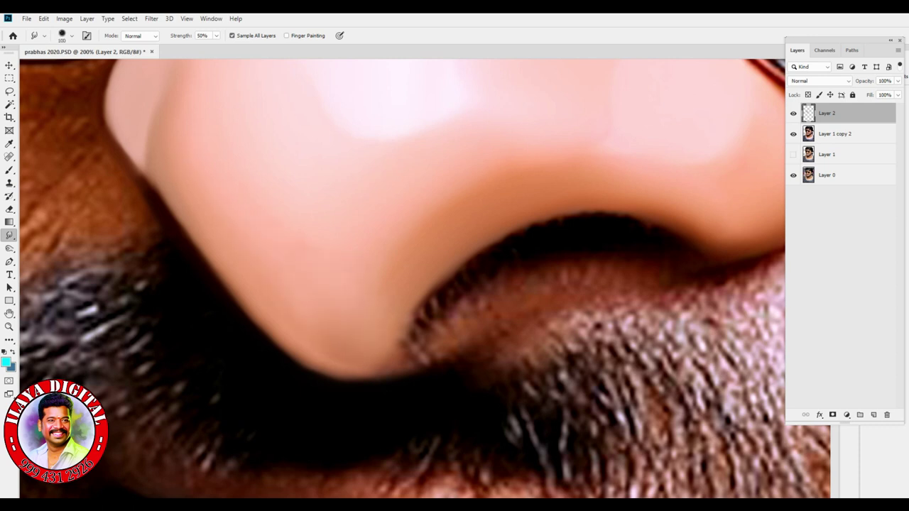
# Blend the shaded skin directly above the nostril and along its left rim with a 70–90 px brush
pyautogui.press('[')
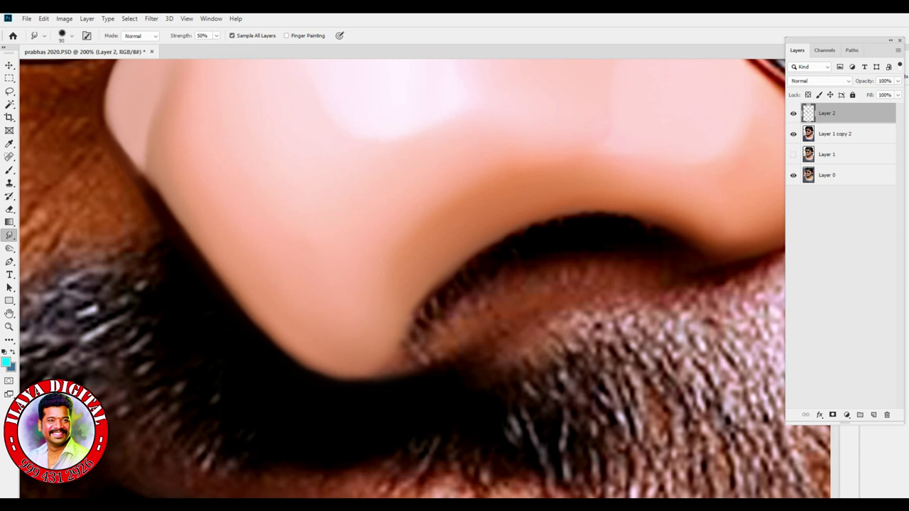
pyautogui.moveTo(538, 163); pyautogui.dragTo(565, 161)
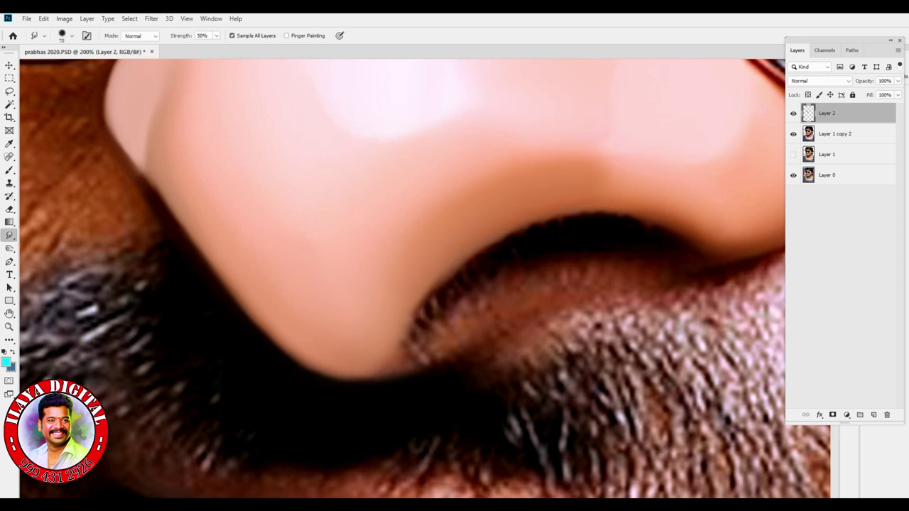
pyautogui.moveTo(433, 281); pyautogui.dragTo(443, 290)
pyautogui.press(']')
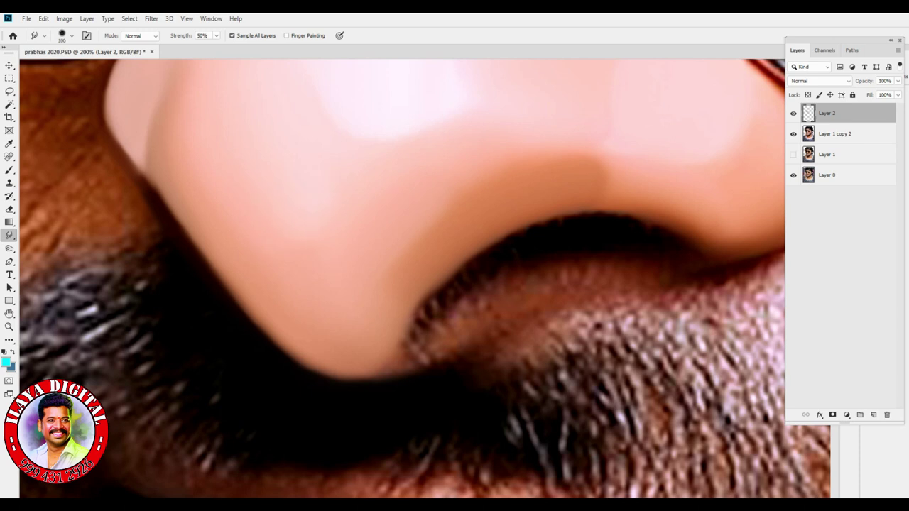
# Smudge the right nose wing's skin between the glasses frame and the nostril with a smaller brush
pyautogui.moveTo(497, 284); pyautogui.dragTo(291, 355)
pyautogui.press('[')
pyautogui.press('[')
pyautogui.press('[')
pyautogui.press('[')
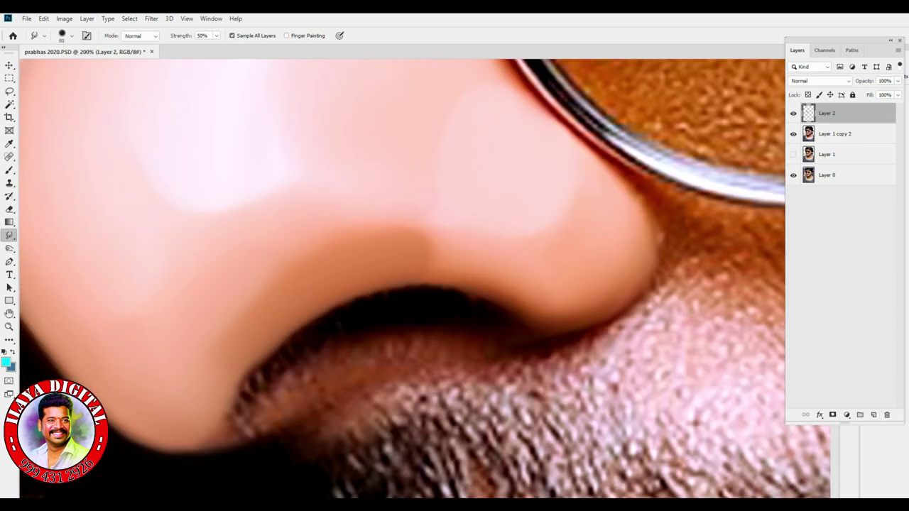
pyautogui.press('[')
pyautogui.moveTo(589, 147)
pyautogui.mouseDown()
pyautogui.moveTo(647, 209)
pyautogui.moveTo(644, 291)
pyautogui.moveTo(604, 320)
pyautogui.moveTo(568, 327)
pyautogui.mouseUp()
pyautogui.moveTo(632, 240)
pyautogui.mouseDown()
pyautogui.moveTo(603, 298)
pyautogui.moveTo(575, 309)
pyautogui.mouseUp()
# Smudge the outer contour of the right nose wing and the strip of cheek skin bordering it
pyautogui.moveTo(598, 256)
pyautogui.mouseDown()
pyautogui.moveTo(618, 300)
pyautogui.moveTo(572, 310)
pyautogui.moveTo(617, 314)
pyautogui.moveTo(640, 302)
pyautogui.moveTo(660, 266)
pyautogui.mouseUp()
pyautogui.moveTo(661, 224); pyautogui.dragTo(647, 284)
pyautogui.moveTo(586, 316); pyautogui.dragTo(641, 270)
pyautogui.moveTo(652, 238)
pyautogui.mouseDown()
pyautogui.moveTo(639, 326)
pyautogui.moveTo(604, 355)
pyautogui.moveTo(540, 377)
pyautogui.moveTo(597, 347)
pyautogui.mouseUp()
pyautogui.moveTo(671, 290)
pyautogui.mouseDown()
pyautogui.moveTo(653, 304)
pyautogui.moveTo(687, 268)
pyautogui.mouseUp()
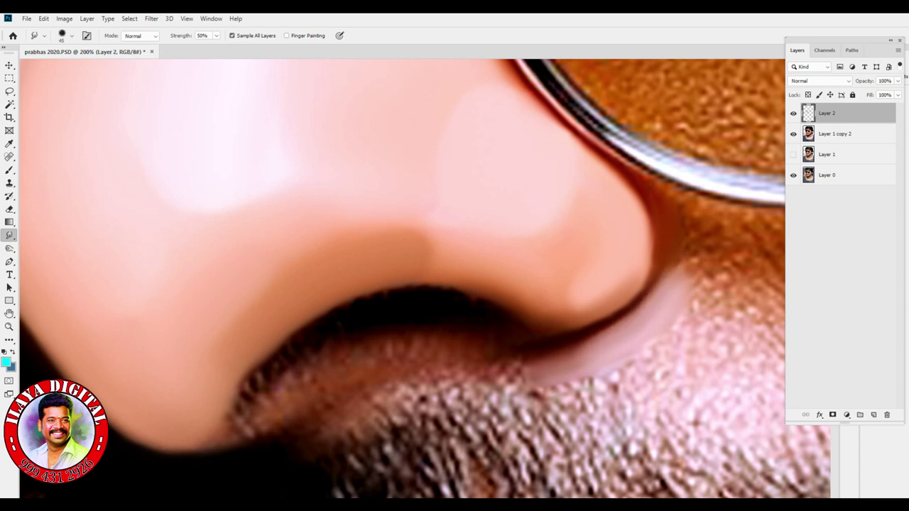
# Smudge the nostril opening and the skin beneath it down to the moustache, lowering the smudge strength to 45%
pyautogui.moveTo(383, 293)
pyautogui.mouseDown()
pyautogui.moveTo(486, 295)
pyautogui.moveTo(537, 324)
pyautogui.mouseUp()
pyautogui.moveTo(397, 298); pyautogui.dragTo(518, 217)
pyautogui.moveTo(431, 313)
pyautogui.mouseDown()
pyautogui.moveTo(454, 293)
pyautogui.moveTo(557, 260)
pyautogui.moveTo(616, 257)
pyautogui.moveTo(539, 257)
pyautogui.mouseUp()
pyautogui.moveTo(481, 260)
pyautogui.mouseDown()
pyautogui.moveTo(408, 295)
pyautogui.moveTo(380, 337)
pyautogui.moveTo(376, 313)
pyautogui.moveTo(398, 284)
pyautogui.mouseUp()
pyautogui.moveTo(377, 355)
pyautogui.mouseDown()
pyautogui.moveTo(417, 323)
pyautogui.moveTo(375, 333)
pyautogui.mouseUp()
pyautogui.moveTo(426, 304)
pyautogui.mouseDown()
pyautogui.moveTo(497, 261)
pyautogui.moveTo(561, 250)
pyautogui.mouseUp()
pyautogui.moveTo(349, 362); pyautogui.dragTo(402, 346)
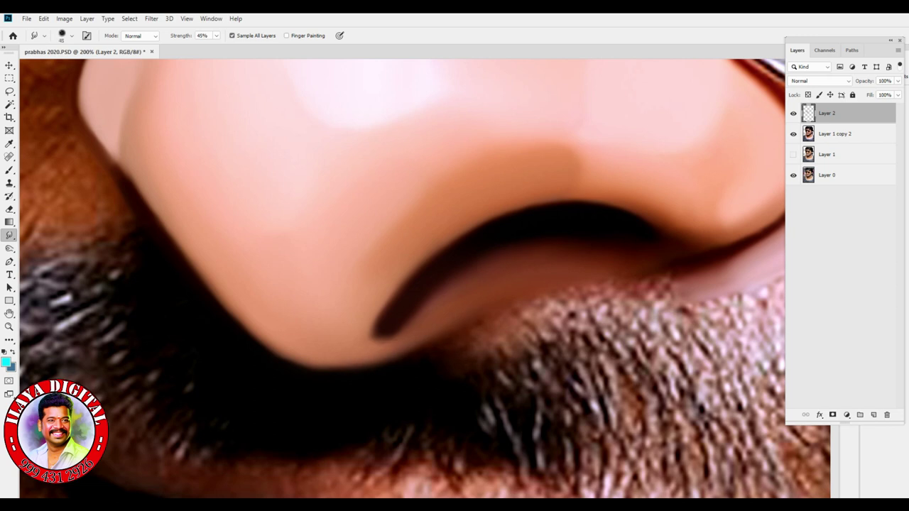
pyautogui.moveTo(490, 340)
pyautogui.mouseDown()
pyautogui.moveTo(579, 304)
pyautogui.moveTo(699, 276)
pyautogui.mouseUp()
pyautogui.moveTo(646, 314); pyautogui.dragTo(465, 355)
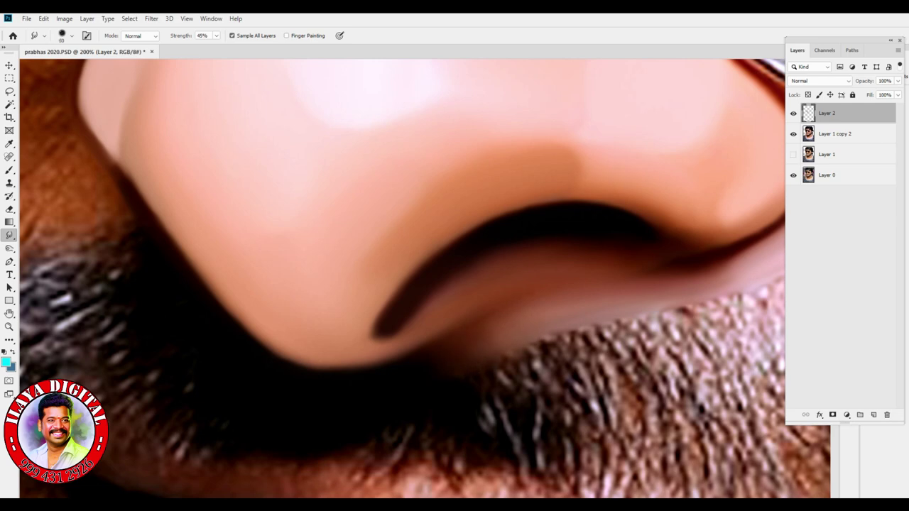
# Examine the smudged nose on the whole portrait, temporarily hiding Layer 1 copy 2 to compare the skin
pyautogui.scroll(-3, 604, 371)
pyautogui.scroll(3, 604, 371)
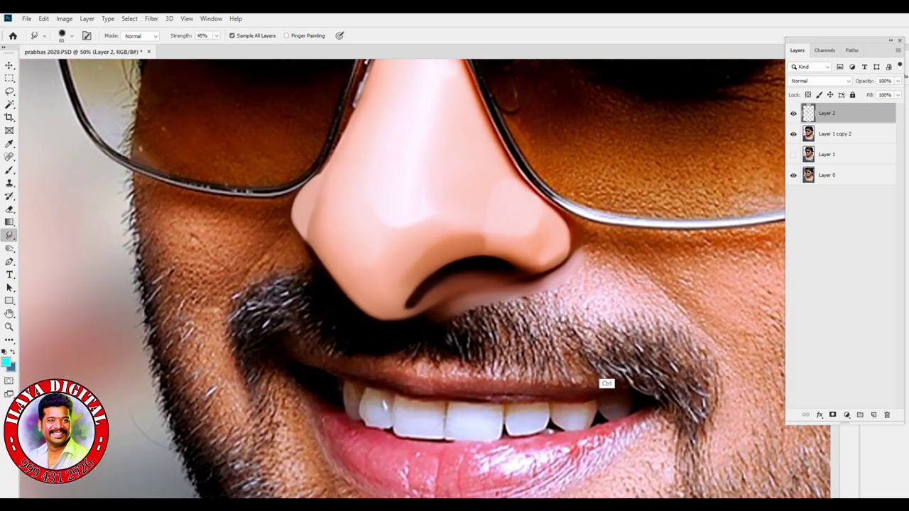
pyautogui.moveTo(707, 234); pyautogui.dragTo(358, 348)
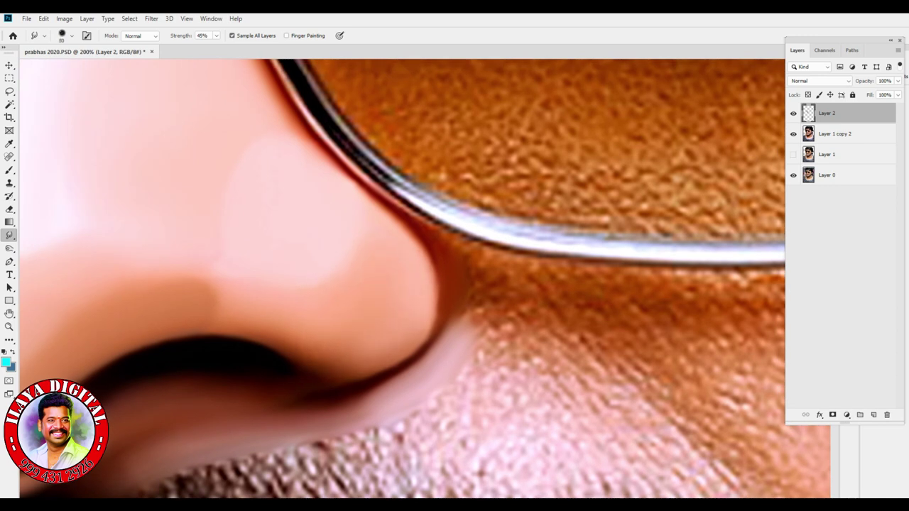
pyautogui.hotkey('ctrl', '-')
pyautogui.hotkey('ctrl', '-')
pyautogui.hotkey('ctrl', '-')
pyautogui.hotkey('ctrl', '-')
pyautogui.hotkey('ctrl', '-')
pyautogui.hotkey('ctrl', '-')
pyautogui.hotkey('ctrl', '-')
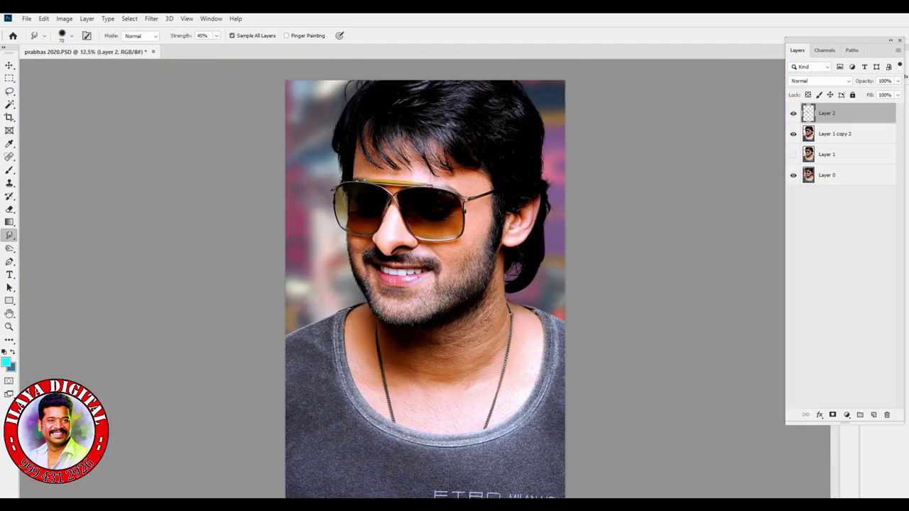
pyautogui.hotkey('ctrl', '+')
pyautogui.hotkey('ctrl', '+')
pyautogui.hotkey('ctrl', '+')
pyautogui.scroll(5, 426, 284)
pyautogui.click(793, 134)
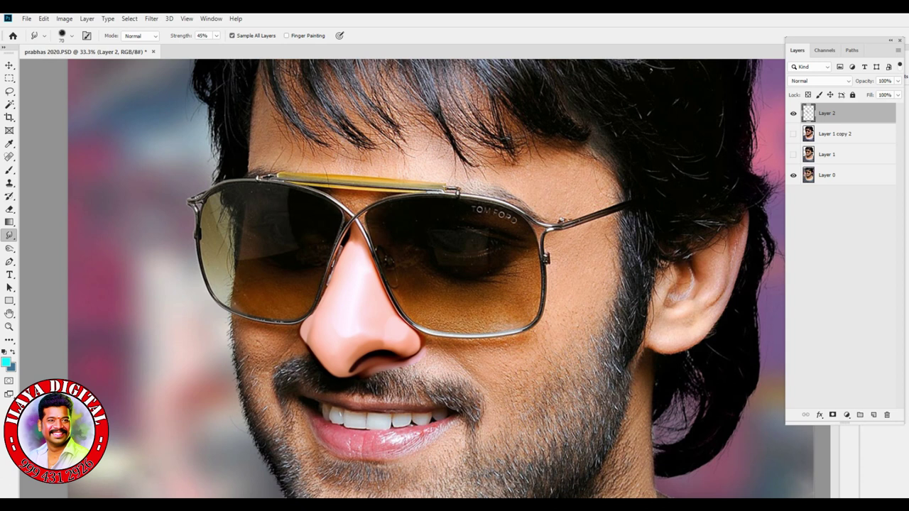
pyautogui.hotkey('ctrl', 'z')
pyautogui.hotkey('ctrl', 'shift', 'z')
pyautogui.hotkey('ctrl', 'z')
pyautogui.hotkey('ctrl', 'shift', 'z')
pyautogui.click(793, 134)
# Smudge the smile line on the right cheek and the skin strip directly under the right glasses frame
pyautogui.hotkey('ctrl', '+')
pyautogui.hotkey('ctrl', '+')
pyautogui.hotkey('ctrl', '+')
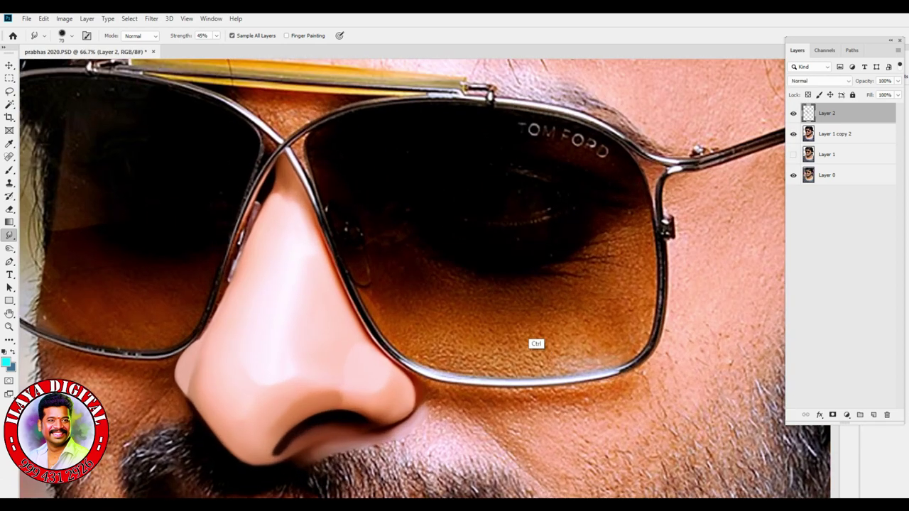
pyautogui.scroll(-10, 401, 277)
pyautogui.hotkey('ctrl', '+')
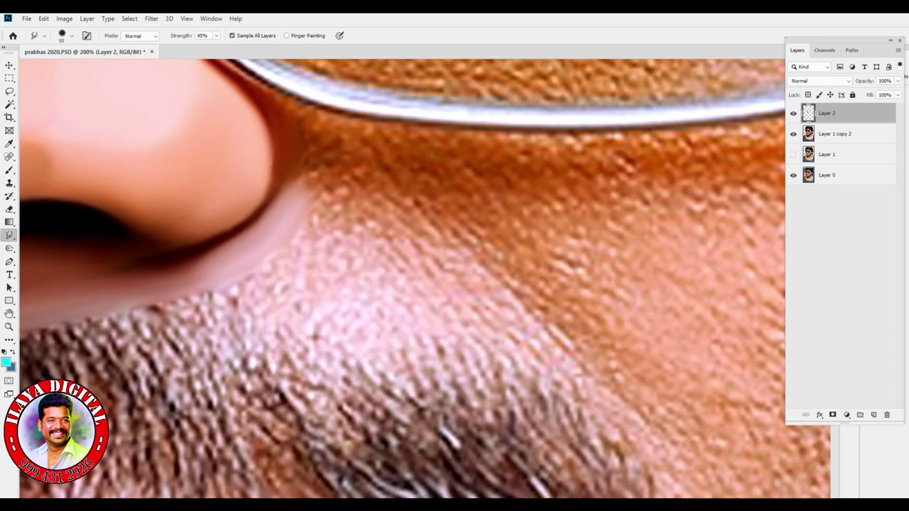
pyautogui.moveTo(412, 200); pyautogui.dragTo(661, 423)
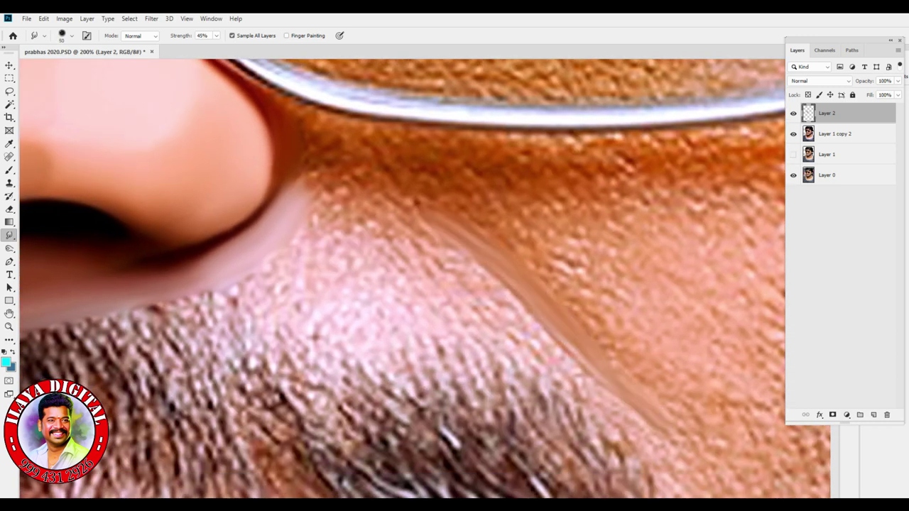
pyautogui.moveTo(394, 199)
pyautogui.mouseDown()
pyautogui.moveTo(320, 139)
pyautogui.moveTo(362, 149)
pyautogui.moveTo(302, 114)
pyautogui.moveTo(426, 167)
pyautogui.moveTo(518, 149)
pyautogui.moveTo(319, 121)
pyautogui.moveTo(568, 145)
pyautogui.moveTo(511, 142)
pyautogui.mouseUp()
pyautogui.moveTo(330, 113); pyautogui.dragTo(525, 145)
# Refine the dark outer edge of the right nose wing and its adjoining cheek skin with a brush of about 30 px
pyautogui.moveTo(397, 284); pyautogui.dragTo(589, 411)
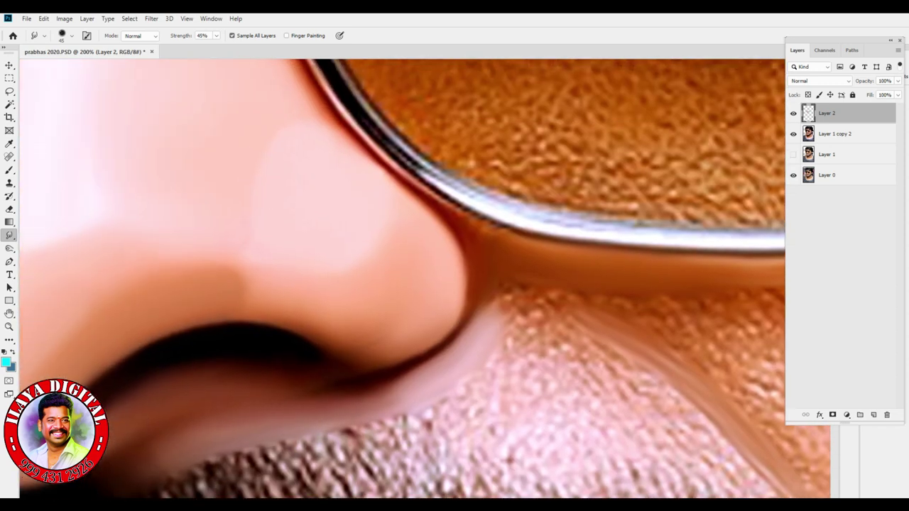
pyautogui.press('[')
pyautogui.press('[')
pyautogui.moveTo(436, 190)
pyautogui.mouseDown()
pyautogui.moveTo(536, 233)
pyautogui.moveTo(458, 206)
pyautogui.moveTo(466, 261)
pyautogui.moveTo(490, 316)
pyautogui.mouseUp()
pyautogui.moveTo(483, 270); pyautogui.dragTo(486, 321)
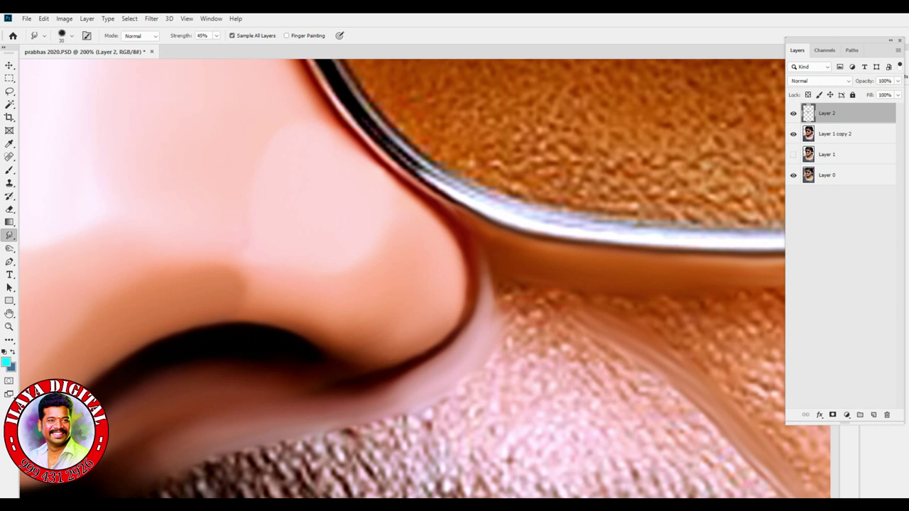
pyautogui.press('[')
pyautogui.press(']')
pyautogui.moveTo(471, 245); pyautogui.dragTo(483, 281)
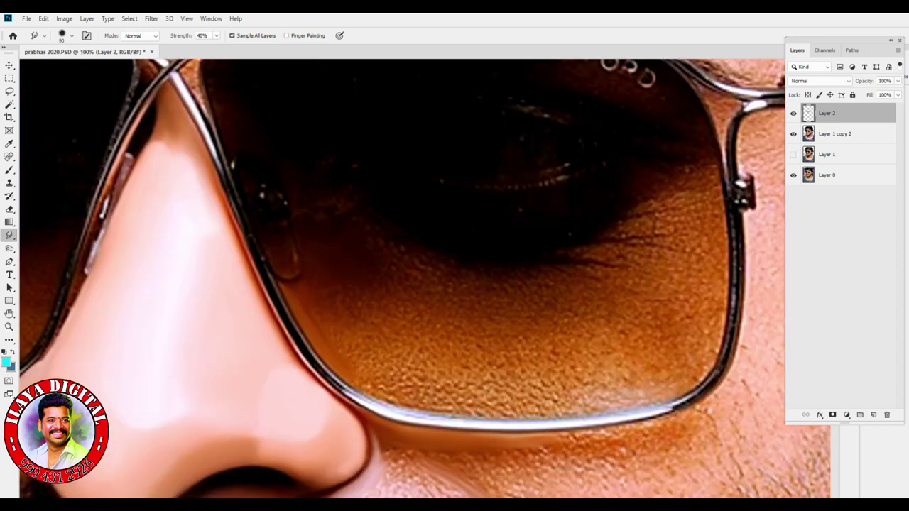
# Smudge the skin behind the right lens near the nose and lower frame at 40% strength with 100–175 px brushes
pyautogui.press(']')
pyautogui.press(']')
pyautogui.moveTo(426, 391); pyautogui.dragTo(593, 391)
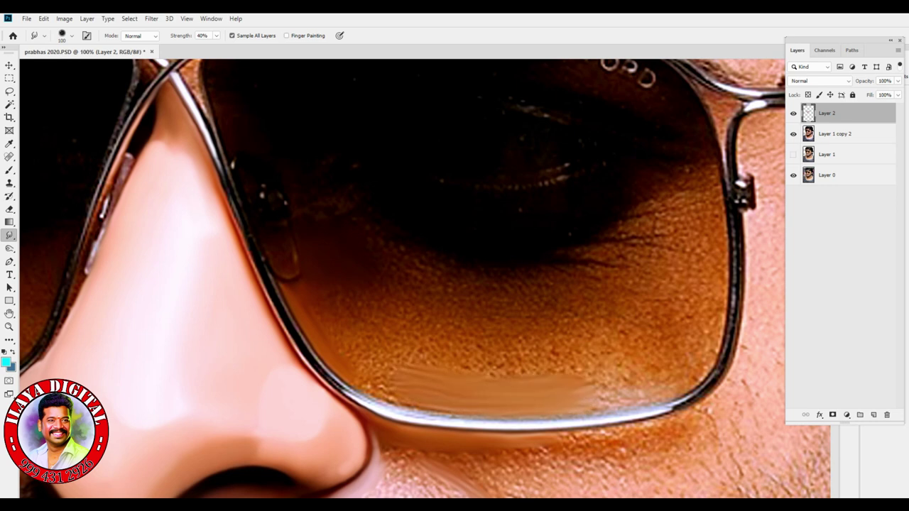
pyautogui.moveTo(366, 359); pyautogui.dragTo(397, 401)
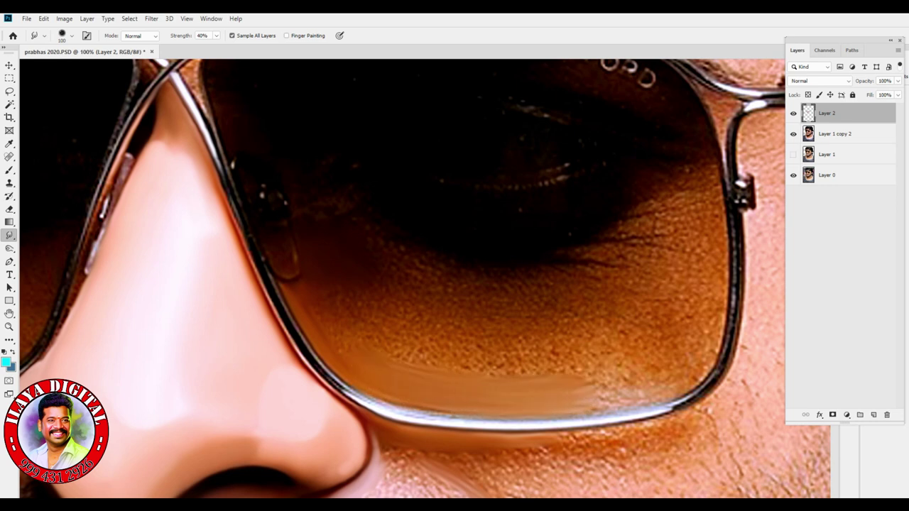
pyautogui.press(']')
pyautogui.press(']')
pyautogui.moveTo(387, 333)
pyautogui.mouseDown()
pyautogui.moveTo(415, 355)
pyautogui.moveTo(435, 351)
pyautogui.mouseUp()
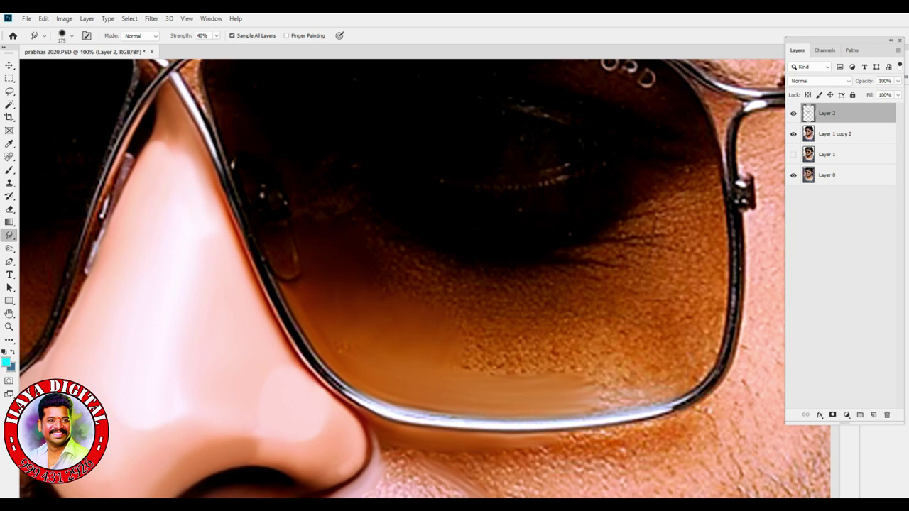
# Smudge the lower middle area and the outer side of the skin behind the right lens with a large brush
pyautogui.moveTo(469, 366)
pyautogui.mouseDown()
pyautogui.moveTo(547, 360)
pyautogui.moveTo(589, 375)
pyautogui.mouseUp()
pyautogui.moveTo(661, 295)
pyautogui.mouseDown()
pyautogui.moveTo(714, 331)
pyautogui.moveTo(712, 351)
pyautogui.mouseUp()
pyautogui.press('[')
pyautogui.moveTo(593, 332)
pyautogui.mouseDown()
pyautogui.moveTo(612, 356)
pyautogui.moveTo(596, 364)
pyautogui.moveTo(607, 406)
pyautogui.mouseUp()
pyautogui.press(']')
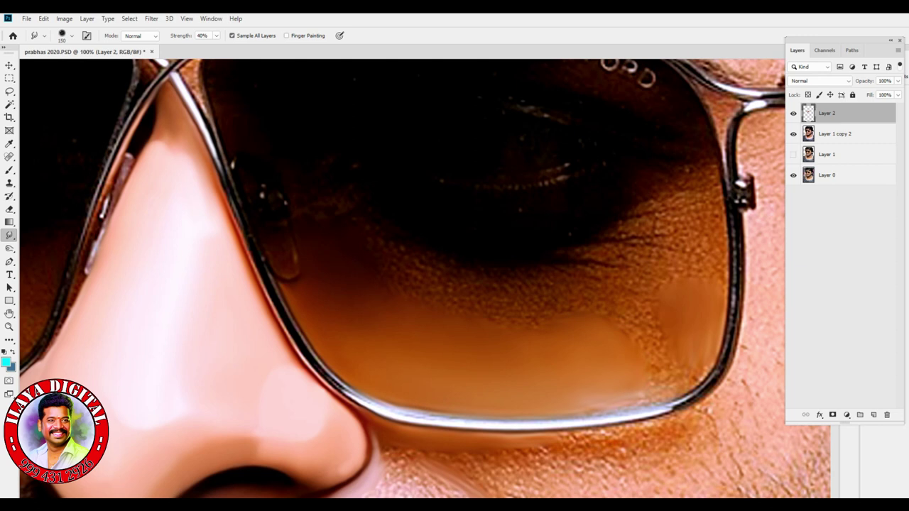
# Blend the remaining texture and the light reflection in the lower outer corner of the right lens with a smaller brush
pyautogui.press('[')
pyautogui.press('[')
pyautogui.moveTo(656, 286)
pyautogui.mouseDown()
pyautogui.moveTo(643, 330)
pyautogui.moveTo(656, 359)
pyautogui.mouseUp()
pyautogui.moveTo(699, 384)
pyautogui.mouseDown()
pyautogui.moveTo(710, 363)
pyautogui.moveTo(664, 371)
pyautogui.moveTo(650, 397)
pyautogui.mouseUp()
pyautogui.press('[')
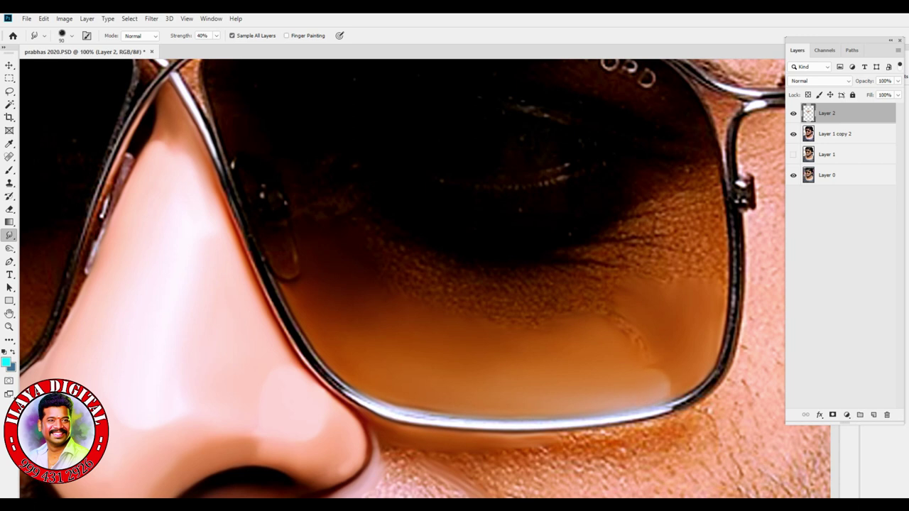
# Smudge the skin from the outer eye corner to the right lens's outer frame, raising the strength to 50%
pyautogui.press(']')
pyautogui.press(']')
pyautogui.press('[')
pyautogui.press('[')
pyautogui.moveTo(699, 202)
pyautogui.mouseDown()
pyautogui.moveTo(703, 245)
pyautogui.moveTo(725, 284)
pyautogui.mouseUp()
pyautogui.moveTo(625, 235)
pyautogui.mouseDown()
pyautogui.moveTo(671, 216)
pyautogui.moveTo(699, 183)
pyautogui.moveTo(719, 186)
pyautogui.mouseUp()
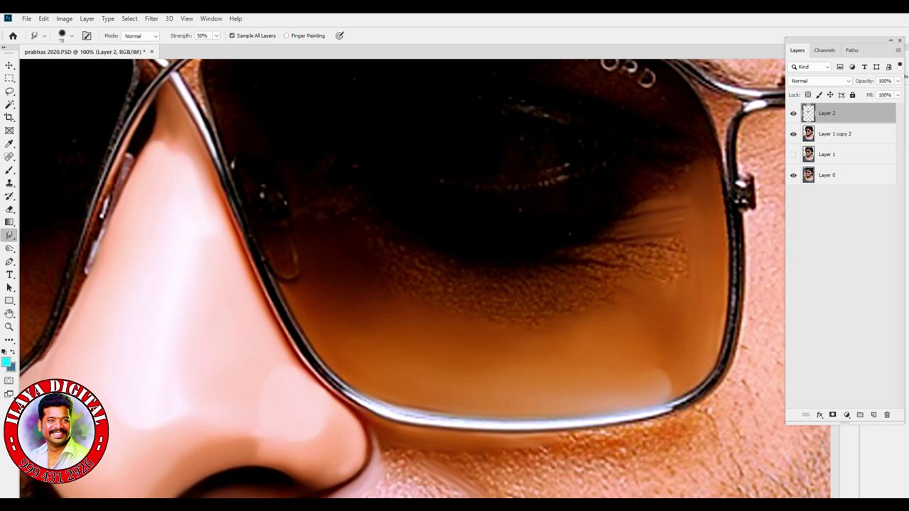
# Smooth the skin along the right lens's outer edge and the remaining grain beside the eye wrinkles
pyautogui.moveTo(713, 219); pyautogui.dragTo(718, 301)
pyautogui.moveTo(709, 245); pyautogui.dragTo(714, 268)
pyautogui.moveTo(622, 266); pyautogui.dragTo(685, 245)
pyautogui.press(']')
pyautogui.press(']')
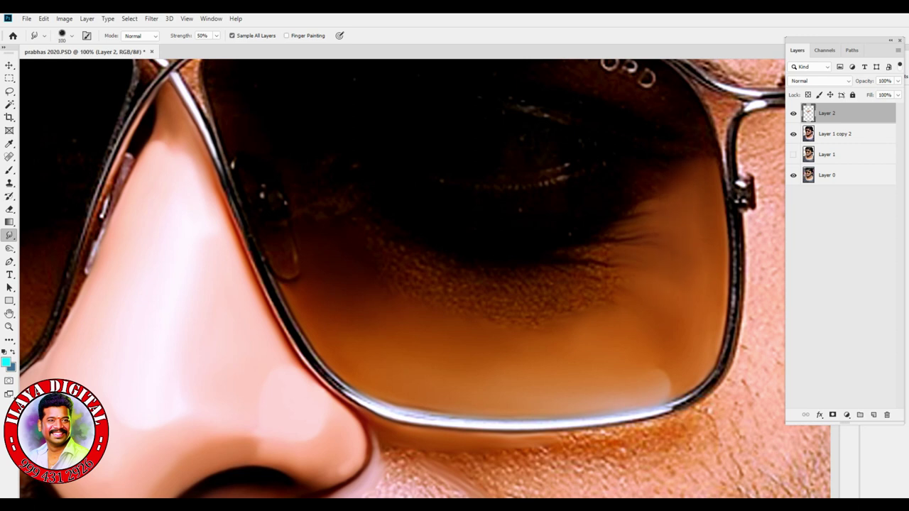
# Smudge the lower edge of the dark eye shadow behind the right lens toward the outer eye corner
pyautogui.press('[')
pyautogui.press('[')
pyautogui.press('[')
pyautogui.press('[')
pyautogui.moveTo(437, 267)
pyautogui.mouseDown()
pyautogui.moveTo(618, 284)
pyautogui.moveTo(639, 245)
pyautogui.mouseUp()
pyautogui.moveTo(561, 256)
pyautogui.mouseDown()
pyautogui.moveTo(604, 245)
pyautogui.moveTo(603, 231)
pyautogui.moveTo(653, 202)
pyautogui.moveTo(664, 184)
pyautogui.mouseUp()
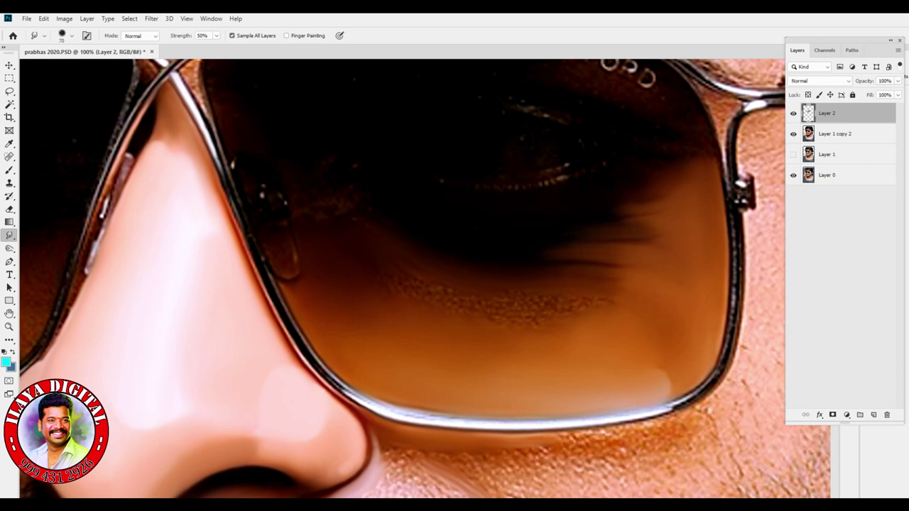
# Smudge around the wrinkles at the outer eye corner behind the right lens with short strokes of a 60–70 px brush
pyautogui.press('[')
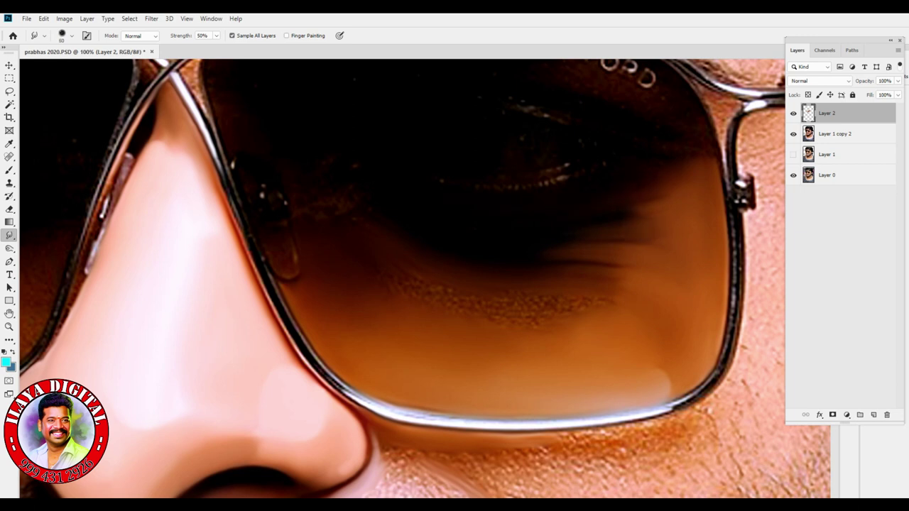
pyautogui.moveTo(623, 252); pyautogui.dragTo(598, 256)
pyautogui.moveTo(628, 285); pyautogui.dragTo(601, 281)
pyautogui.moveTo(651, 213); pyautogui.dragTo(643, 219)
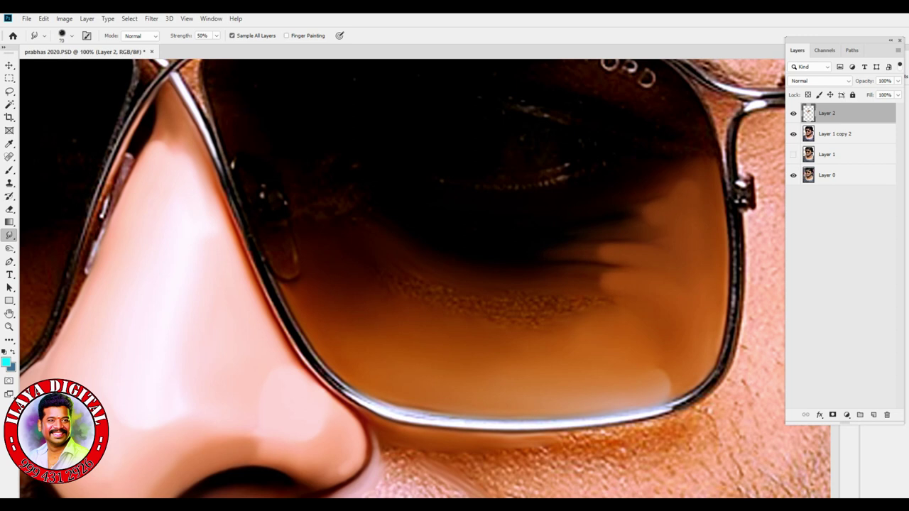
# Smudge the grainy skin band below the right lens's eye shadow with a 175 px brush and the nose-pad highlights at 60 px
pyautogui.press(']')
pyautogui.moveTo(431, 291)
pyautogui.mouseDown()
pyautogui.moveTo(440, 301)
pyautogui.moveTo(596, 316)
pyautogui.mouseUp()
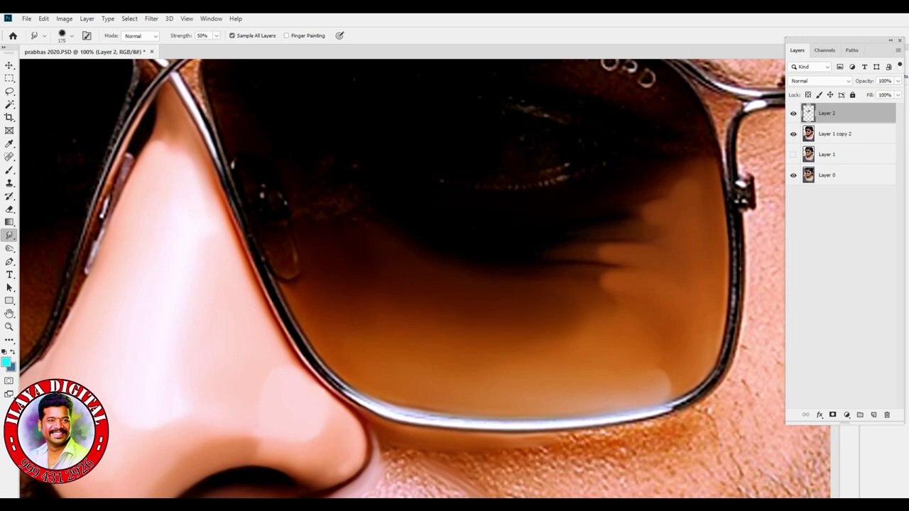
pyautogui.press('[')
pyautogui.press('[')
pyautogui.press('[')
pyautogui.moveTo(263, 189); pyautogui.dragTo(261, 203)
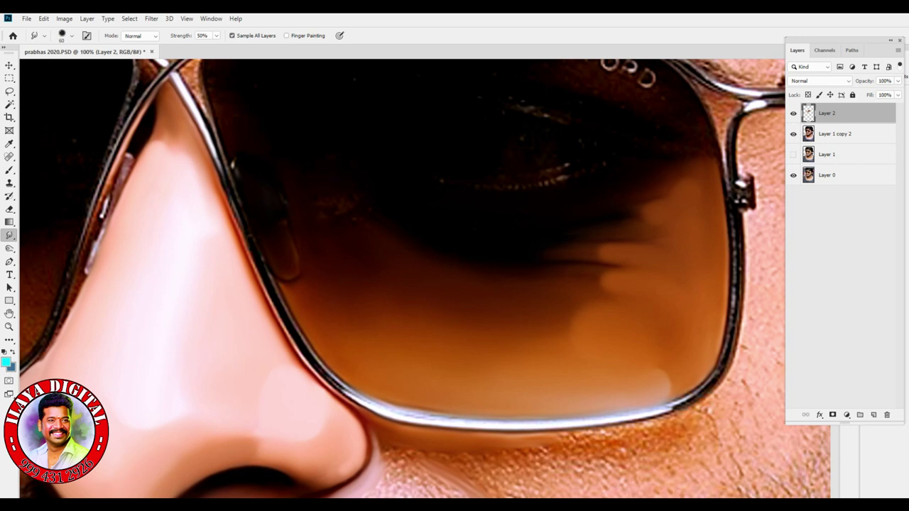
# Smudge along the right lens's frame from the bridge crossing down the nose side with a 25–35 px brush at 50% strength
pyautogui.scroll(5, 424, 279)
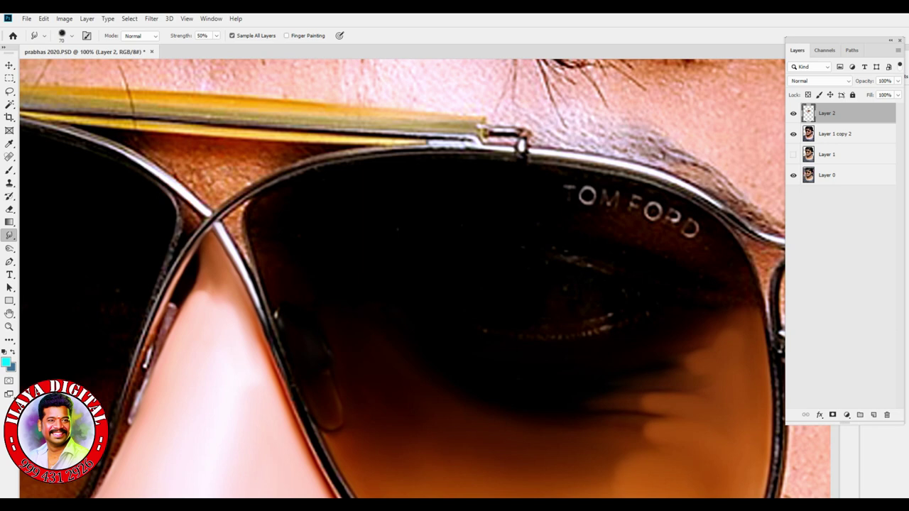
pyautogui.press(']')
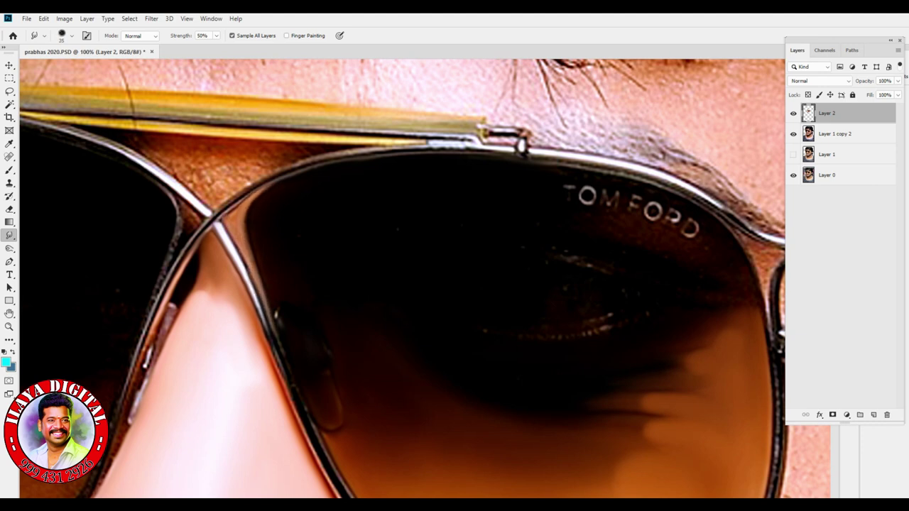
pyautogui.moveTo(327, 448); pyautogui.dragTo(291, 305)
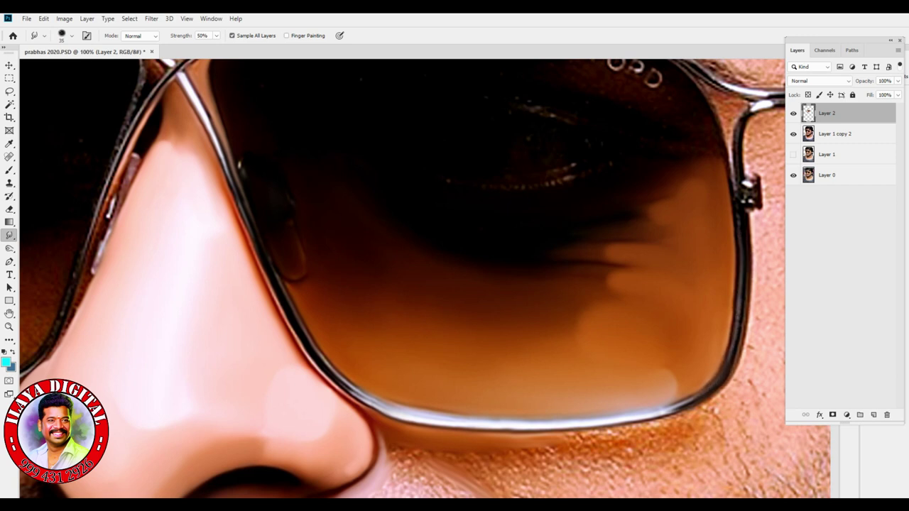
# Smudge the right lens's upper rim, temple joint and outer corner with a 35–45 px brush at 30% strength
pyautogui.scroll(3, 707, 389)
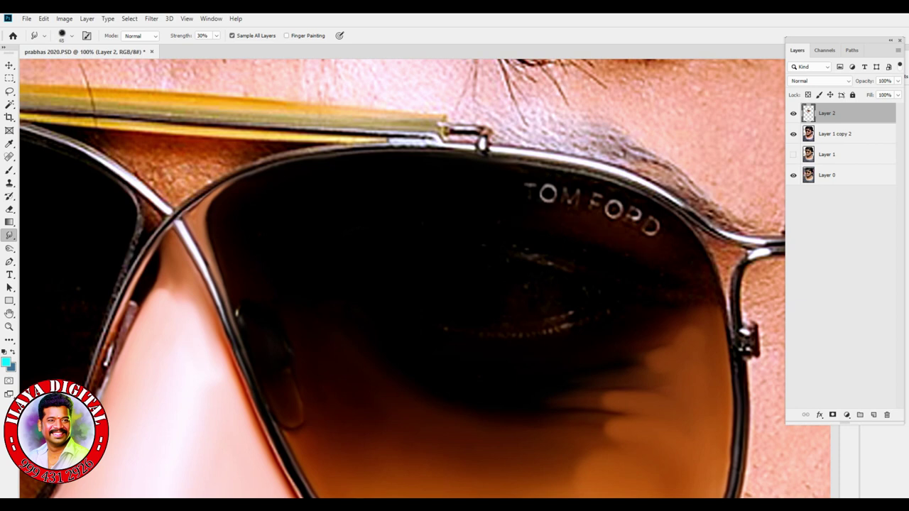
pyautogui.moveTo(486, 149); pyautogui.dragTo(589, 170)
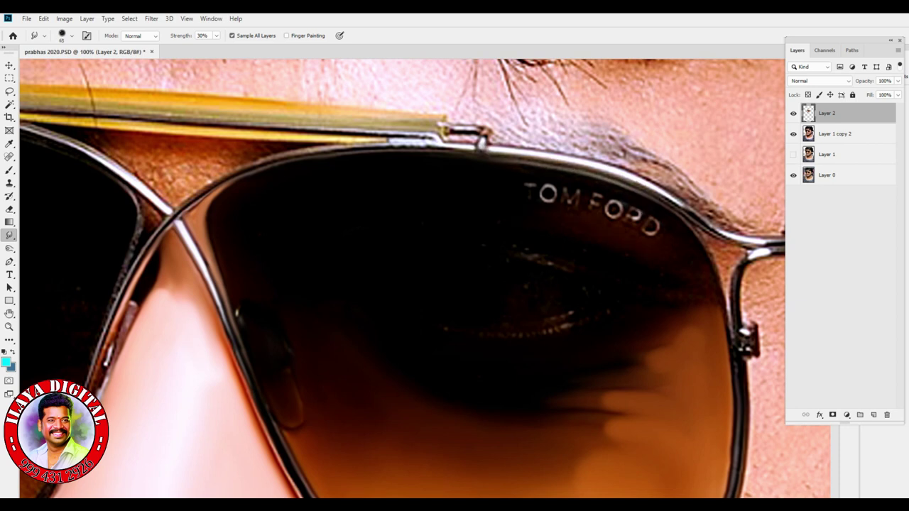
pyautogui.moveTo(767, 248)
pyautogui.mouseDown()
pyautogui.moveTo(720, 248)
pyautogui.moveTo(745, 256)
pyautogui.moveTo(729, 327)
pyautogui.moveTo(699, 229)
pyautogui.moveTo(723, 299)
pyautogui.moveTo(757, 256)
pyautogui.moveTo(775, 256)
pyautogui.mouseUp()
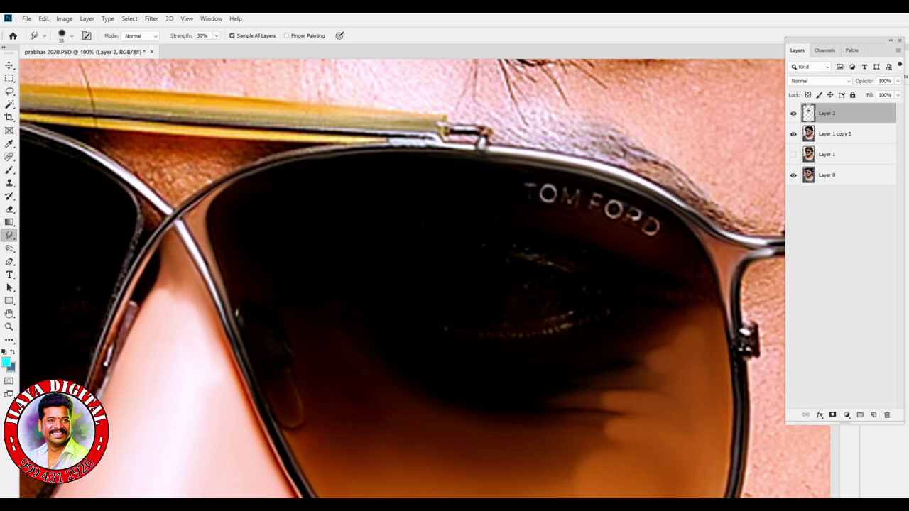
pyautogui.moveTo(705, 305); pyautogui.dragTo(717, 301)
# Smudge the grainy skin behind the left lens's lower half with a brush enlarged to 150 px at 30% strength
pyautogui.scroll(-5, 544, 412)
pyautogui.scroll(4, 544, 413)
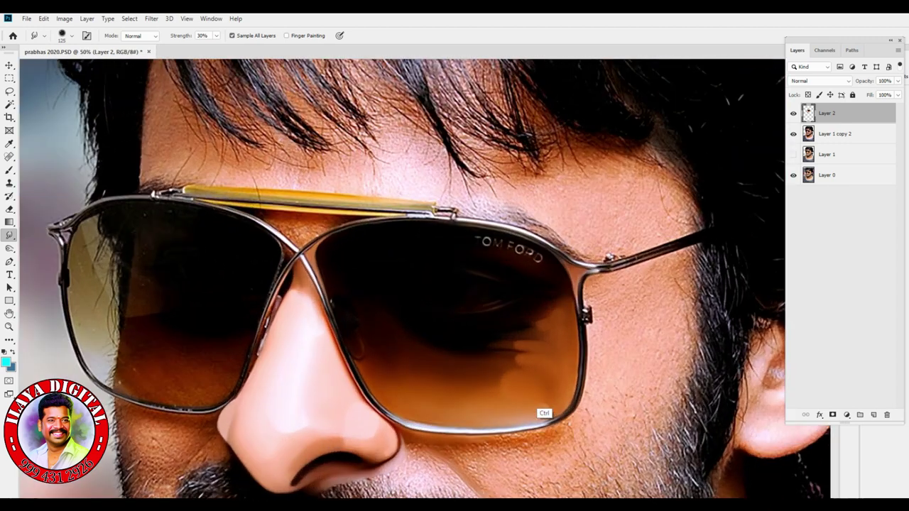
pyautogui.hotkey('ctrl', '+')
pyautogui.scroll(-2, 491, 329)
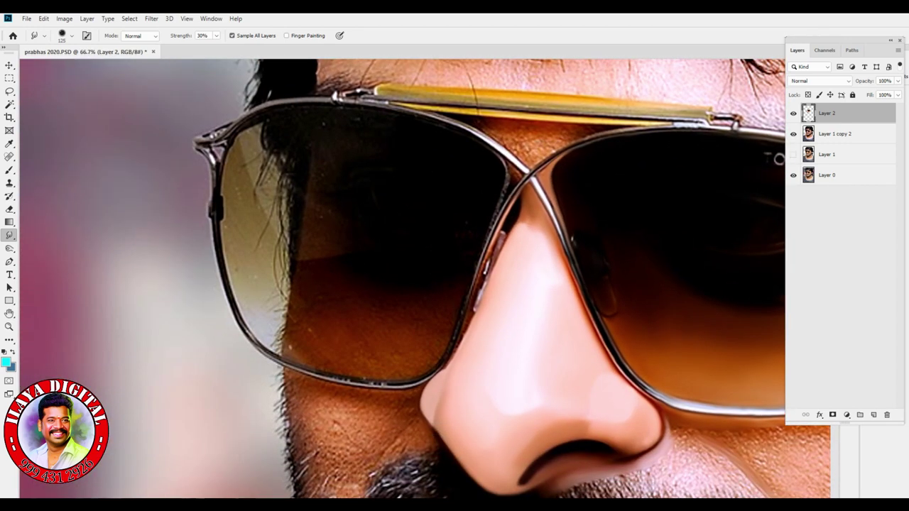
pyautogui.scroll(6, 492, 329)
pyautogui.scroll(-2, 398, 334)
pyautogui.scroll(2, 398, 334)
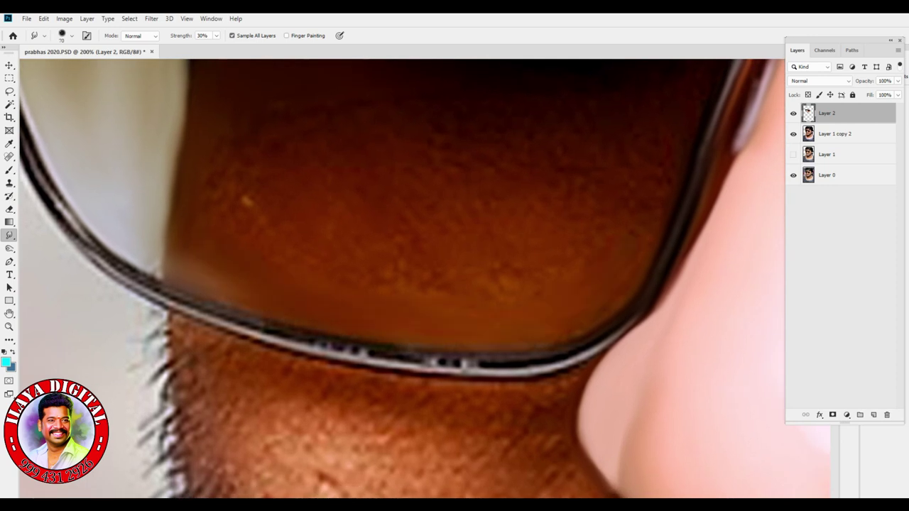
pyautogui.press(']')
pyautogui.press(']')
pyautogui.press(']')
pyautogui.press(']')
pyautogui.press(']')
pyautogui.moveTo(245, 203)
pyautogui.mouseDown()
pyautogui.moveTo(391, 270)
pyautogui.moveTo(483, 280)
pyautogui.mouseUp()
# Smooth the remaining grain behind the left lens near its nose-side rim with a 125 px brush
pyautogui.scroll(5, 426, 277)
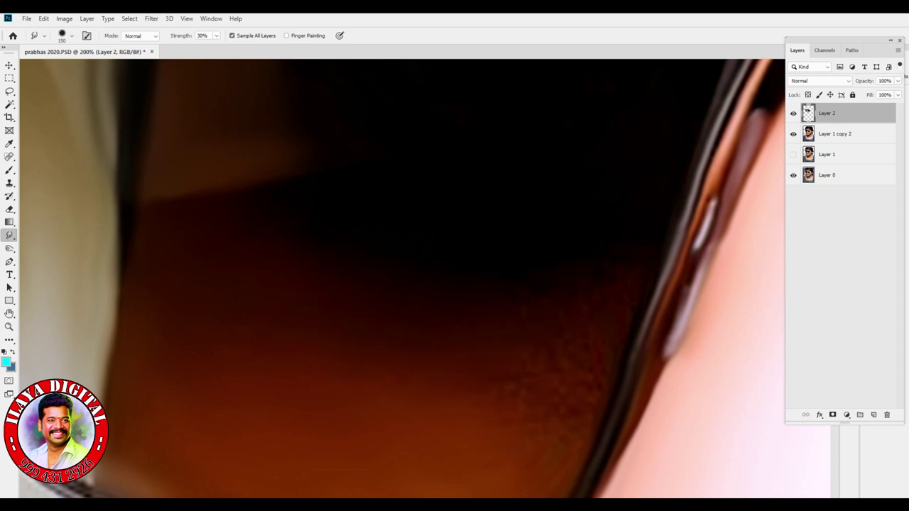
pyautogui.scroll(-5, 403, 278)
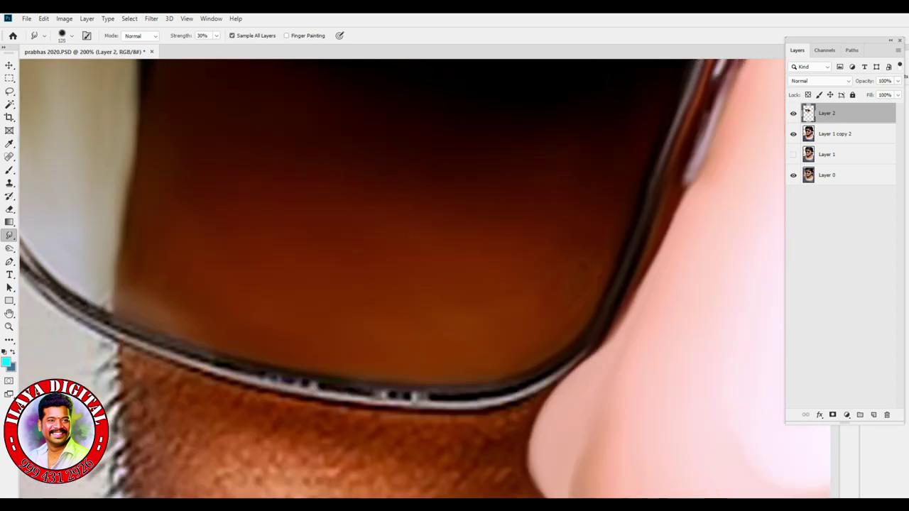
pyautogui.press('[')
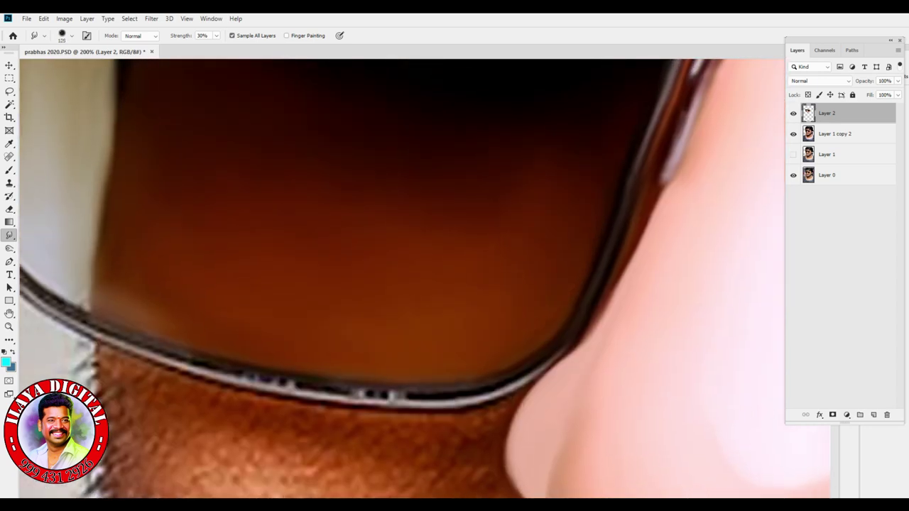
# Smudge along the left lens's lower rim with a 40 px brush to even out its metal highlights
pyautogui.hscroll(-5, 426, 277)
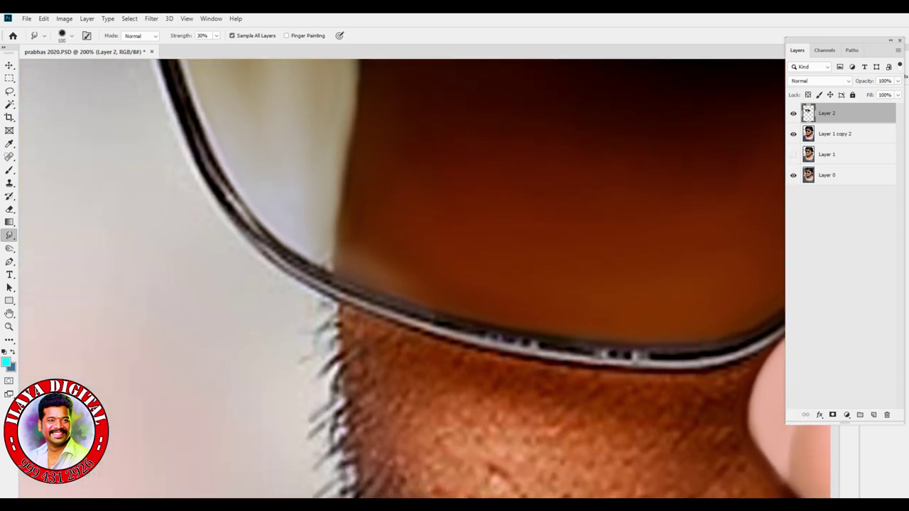
pyautogui.press('[')
pyautogui.press('[')
pyautogui.press('[')
pyautogui.press('[')
pyautogui.press('[')
pyautogui.moveTo(351, 296)
pyautogui.mouseDown()
pyautogui.moveTo(582, 349)
pyautogui.moveTo(696, 361)
pyautogui.mouseUp()
pyautogui.hscroll(4, 426, 277)
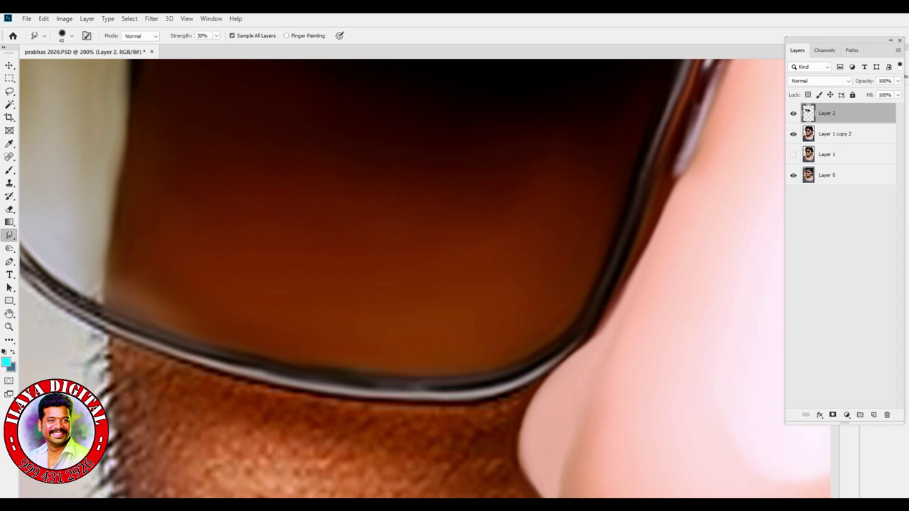
# Load the face outline as a selection and smudge the skin strip directly under the left lens's rim with a 35–60 px brush
pyautogui.scroll(-2, 426, 277)
pyautogui.press(']')
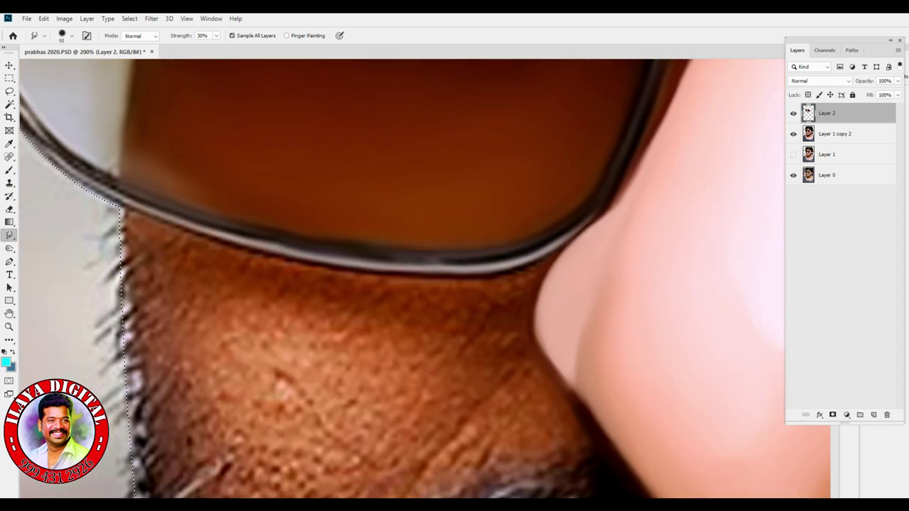
pyautogui.press('[')
pyautogui.press('[')
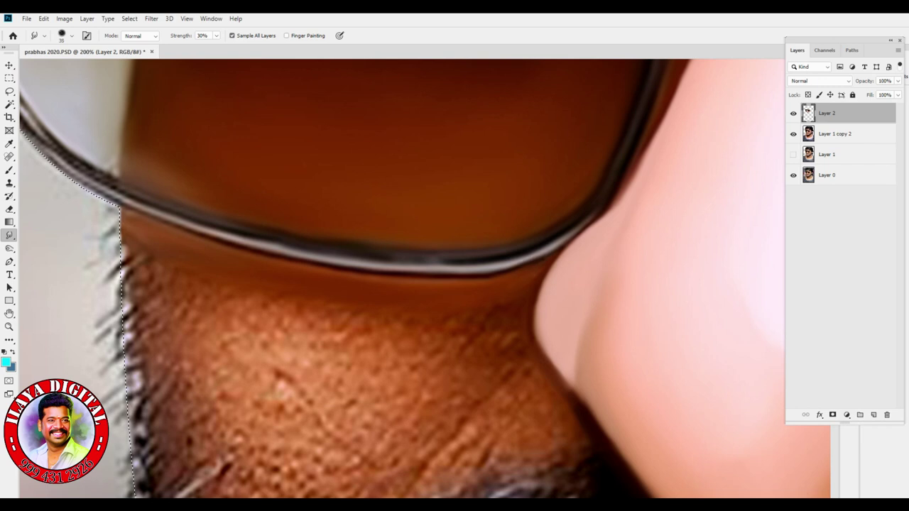
pyautogui.press(']')
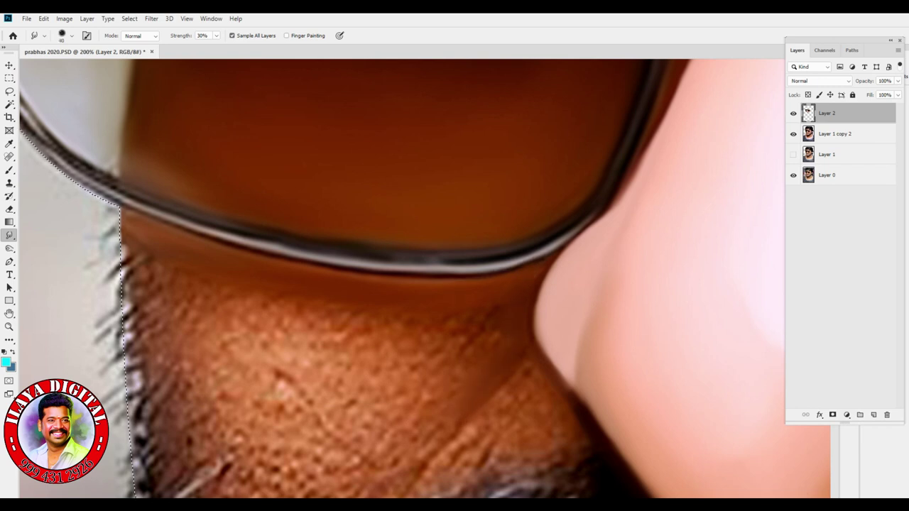
# Smudge the cheek crease from beside the nostril down to the moustache with a 40 px brush, raising the strength to 50%
pyautogui.scroll(-5, 427, 284)
pyautogui.hscroll(-1, 426, 284)
pyautogui.press('5')
pyautogui.moveTo(475, 265); pyautogui.dragTo(402, 353)
pyautogui.moveTo(506, 269); pyautogui.dragTo(470, 334)
pyautogui.moveTo(497, 284)
pyautogui.mouseDown()
pyautogui.moveTo(532, 230)
pyautogui.moveTo(531, 304)
pyautogui.mouseUp()
pyautogui.scroll(3, 426, 284)
pyautogui.hscroll(3, 426, 284)
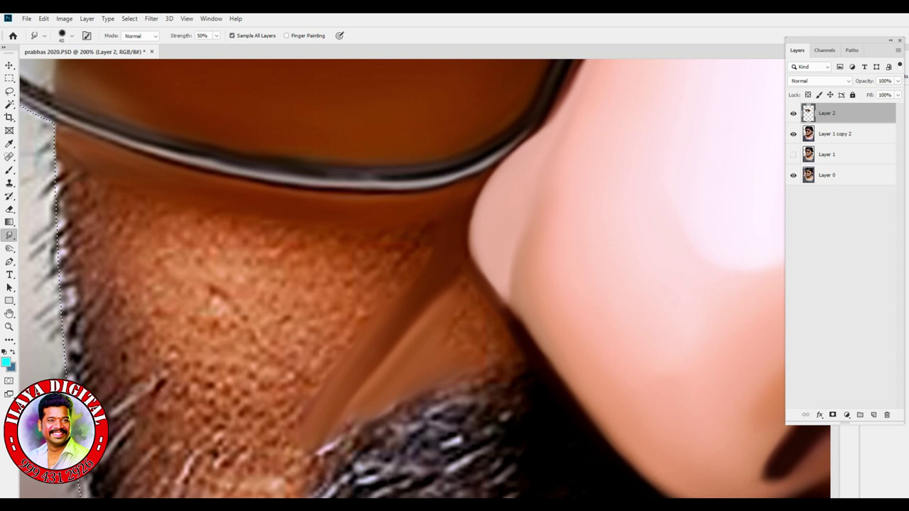
# Smooth the skin wedge between the cheek crease, nostril and moustache, including the crease's edge, with a 25–30 px brush
pyautogui.moveTo(522, 348)
pyautogui.mouseDown()
pyautogui.moveTo(497, 369)
pyautogui.moveTo(519, 376)
pyautogui.moveTo(398, 404)
pyautogui.moveTo(334, 440)
pyautogui.mouseUp()
pyautogui.moveTo(451, 279)
pyautogui.mouseDown()
pyautogui.moveTo(469, 288)
pyautogui.moveTo(488, 324)
pyautogui.mouseUp()
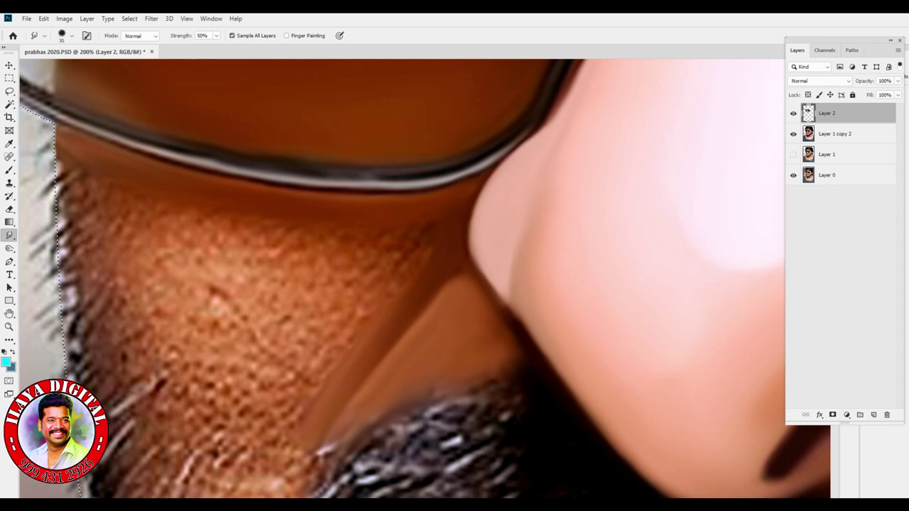
pyautogui.moveTo(515, 314)
pyautogui.mouseDown()
pyautogui.moveTo(527, 325)
pyautogui.moveTo(521, 361)
pyautogui.mouseUp()
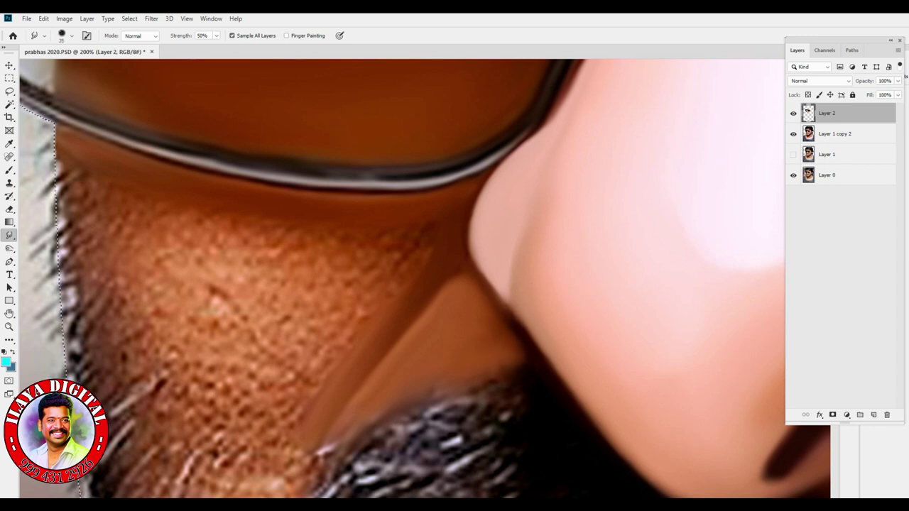
pyautogui.moveTo(438, 292); pyautogui.dragTo(355, 378)
# Smudge the central cheek skin below the left lens in broad strokes with a larger brush
pyautogui.press(']')
pyautogui.press(']')
pyautogui.moveTo(149, 277)
pyautogui.mouseDown()
pyautogui.moveTo(213, 383)
pyautogui.moveTo(235, 454)
pyautogui.moveTo(298, 380)
pyautogui.mouseUp()
pyautogui.moveTo(163, 376); pyautogui.dragTo(135, 408)
pyautogui.moveTo(263, 313); pyautogui.dragTo(316, 384)
pyautogui.moveTo(260, 277)
pyautogui.mouseDown()
pyautogui.moveTo(188, 242)
pyautogui.moveTo(114, 234)
pyautogui.mouseUp()
# Blend the remaining cheek grain toward the shadow under the left rim and the crease beside the nose with a smaller brush
pyautogui.press('[')
pyautogui.press('[')
pyautogui.moveTo(249, 242)
pyautogui.mouseDown()
pyautogui.moveTo(302, 249)
pyautogui.moveTo(348, 284)
pyautogui.moveTo(365, 316)
pyautogui.mouseUp()
pyautogui.press('[')
pyautogui.moveTo(299, 262); pyautogui.dragTo(330, 287)
pyautogui.moveTo(419, 231); pyautogui.dragTo(369, 281)
pyautogui.press(']')
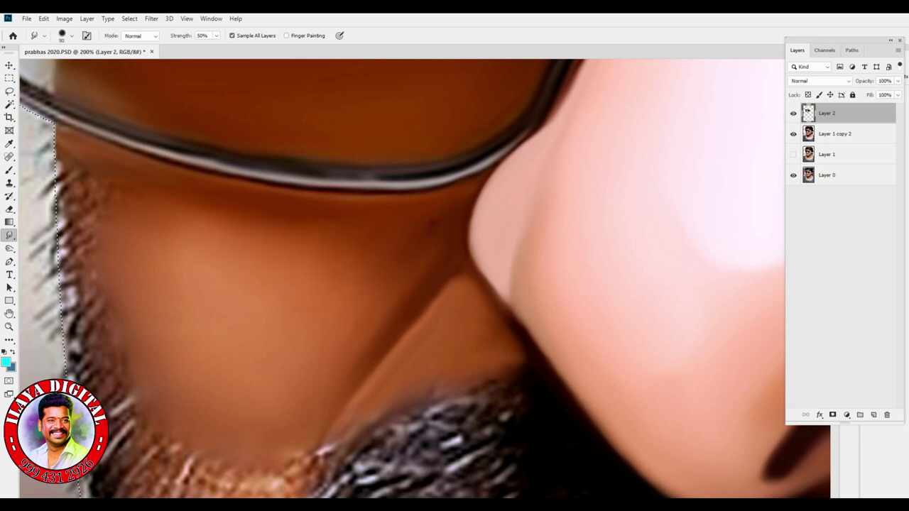
# Smudge away the stubble along the outer cheek edge below the left lens and soften the cheek's lower boundary with a 100–150 px brush
pyautogui.press('ctrl')
pyautogui.hotkey('ctrl', '-')
pyautogui.hotkey('ctrl', '-')
pyautogui.hotkey('ctrl', '-')
pyautogui.hotkey('ctrl', '-')
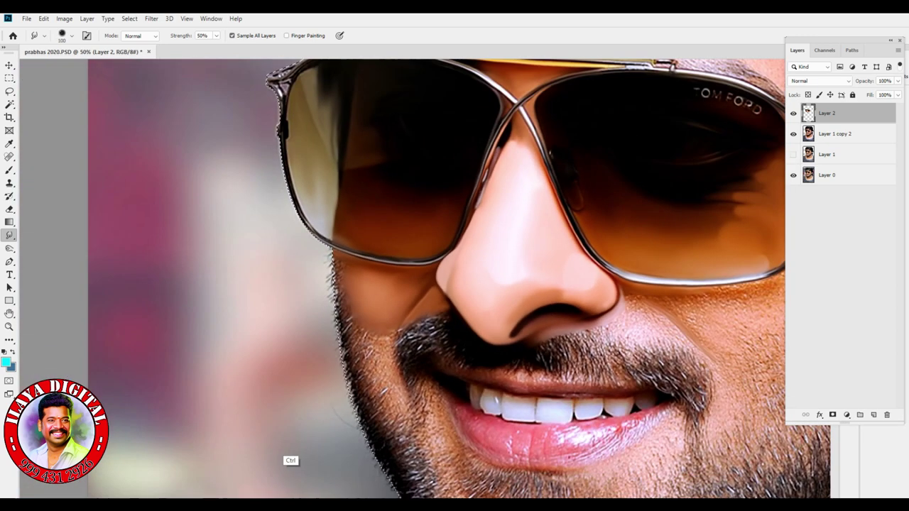
pyautogui.hotkey('ctrl', '+')
pyautogui.hotkey('ctrl', '+')
pyautogui.hotkey('ctrl', '+')
pyautogui.press(']')
pyautogui.press(']')
pyautogui.press('[')
pyautogui.press('[')
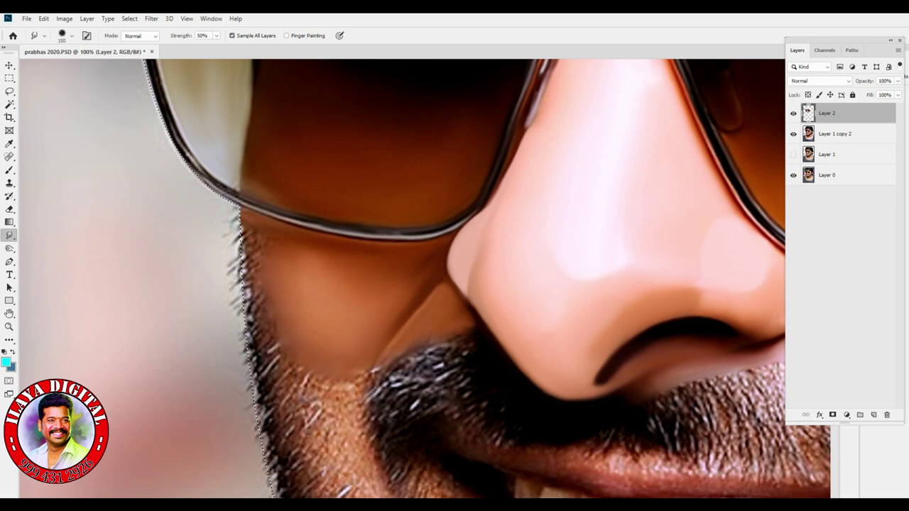
pyautogui.press(']')
pyautogui.press(']')
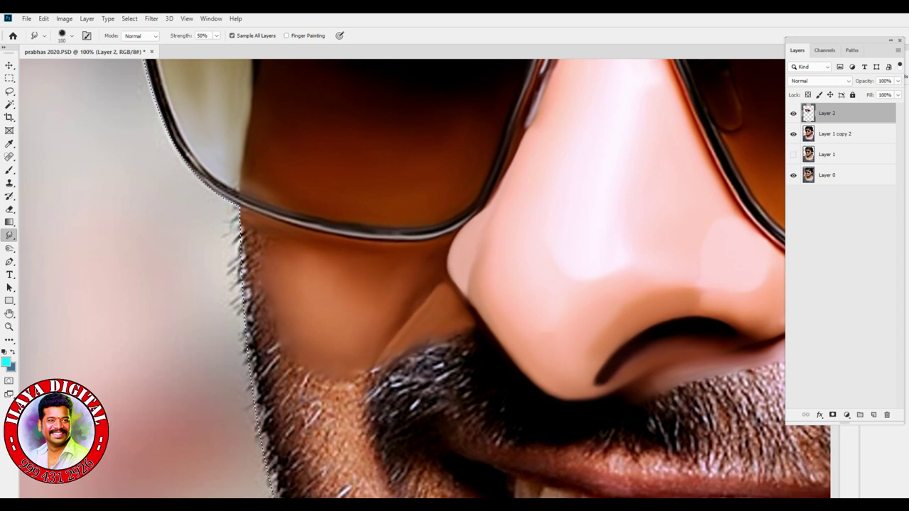
pyautogui.moveTo(280, 355); pyautogui.dragTo(246, 275)
pyautogui.moveTo(298, 369); pyautogui.dragTo(330, 387)
pyautogui.press(']')
pyautogui.press(']')
pyautogui.press('[')
pyautogui.press('[')
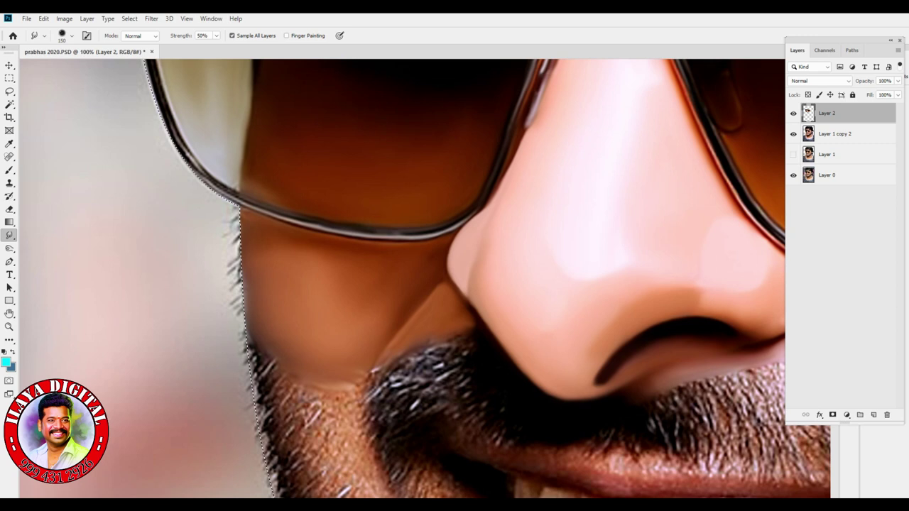
# Smudge the skin strip between the moustache end and the beard below the left cheek with a 60–70 px brush
pyautogui.press('[')
pyautogui.press('[')
pyautogui.press('[')
pyautogui.press('[')
pyautogui.scroll(-5, 426, 277)
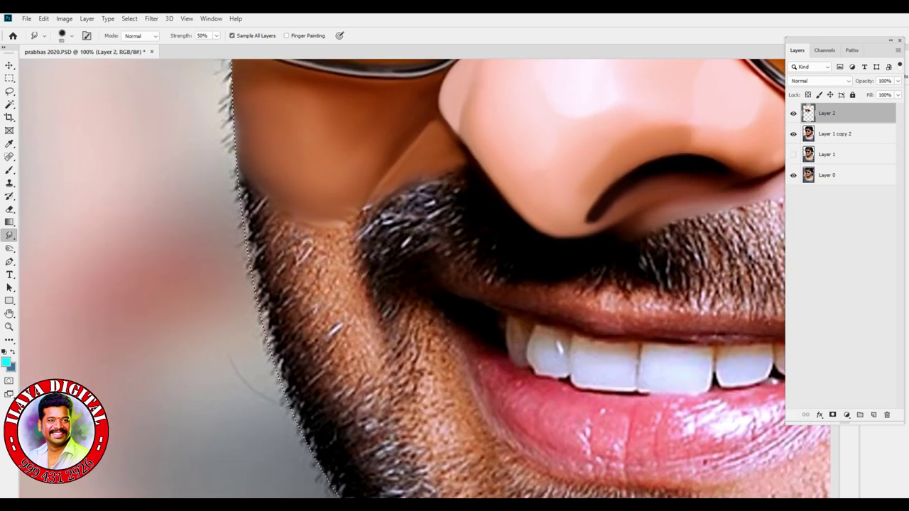
pyautogui.moveTo(326, 257); pyautogui.dragTo(350, 224)
pyautogui.press('[')
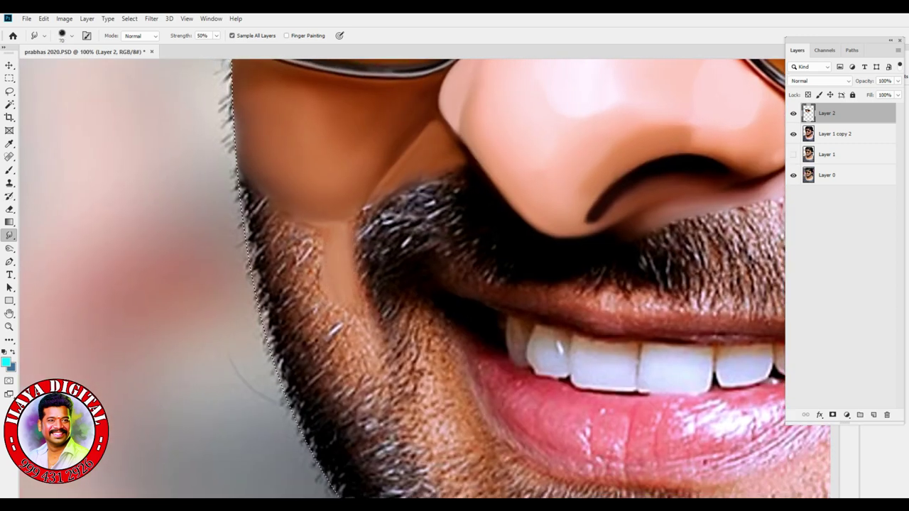
pyautogui.moveTo(295, 226)
pyautogui.mouseDown()
pyautogui.moveTo(312, 277)
pyautogui.moveTo(358, 323)
pyautogui.mouseUp()
# Extend the smoothed skin strip down beside the mouth corner and widen it over the adjoining beard stubble
pyautogui.press(']')
pyautogui.press(']')
pyautogui.press(']')
pyautogui.press(']')
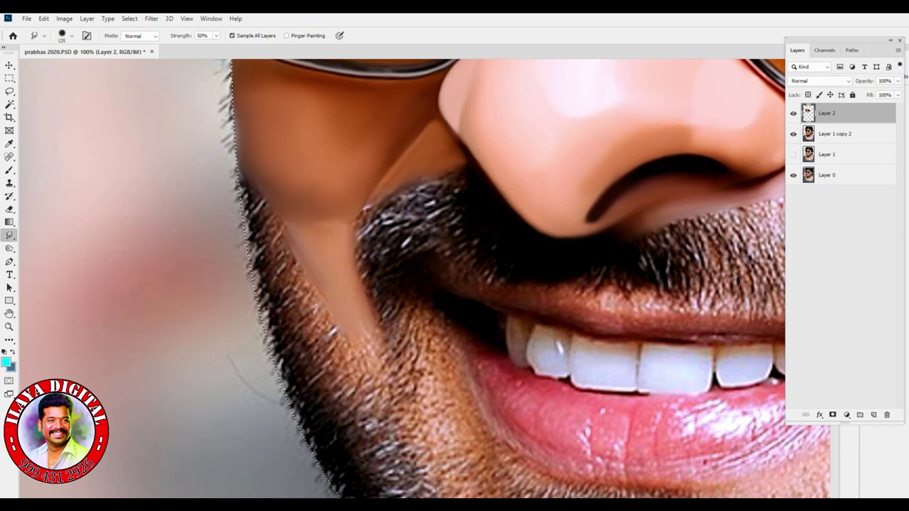
pyautogui.press(']')
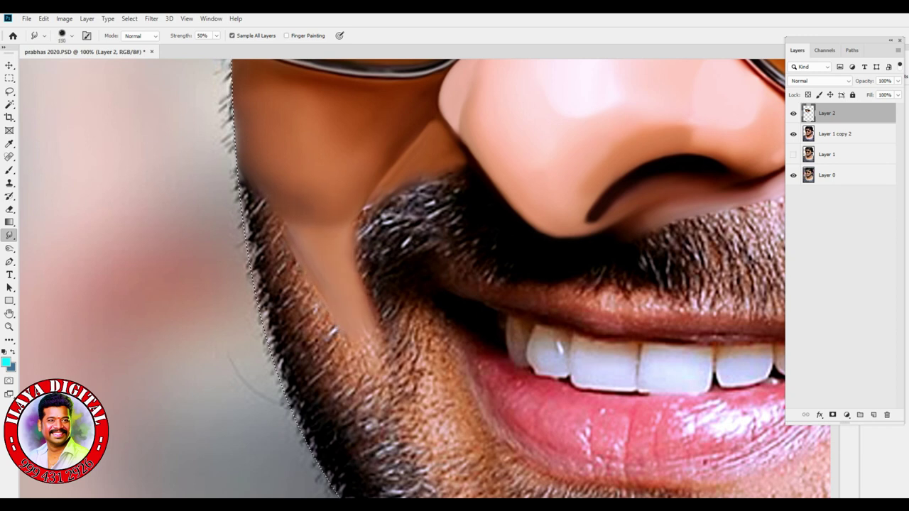
pyautogui.press('[')
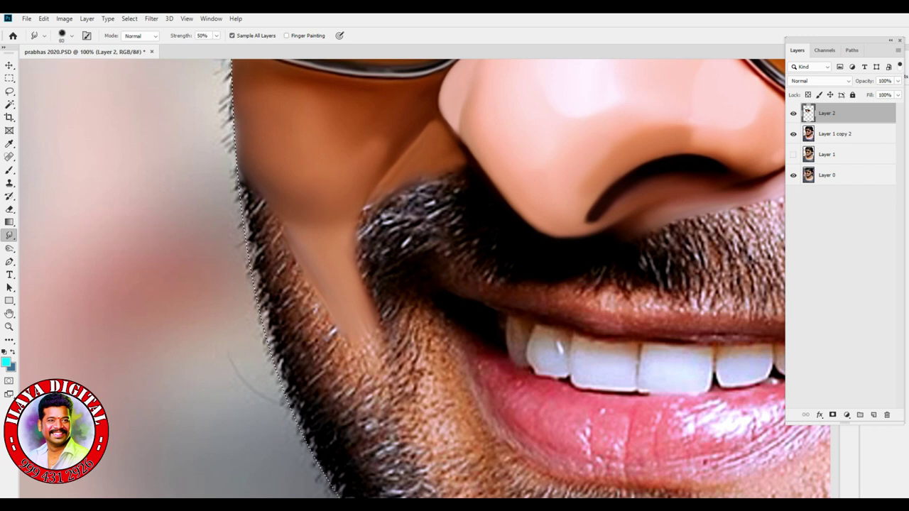
pyautogui.moveTo(358, 341)
pyautogui.mouseDown()
pyautogui.moveTo(373, 383)
pyautogui.moveTo(299, 266)
pyautogui.moveTo(351, 387)
pyautogui.mouseUp()
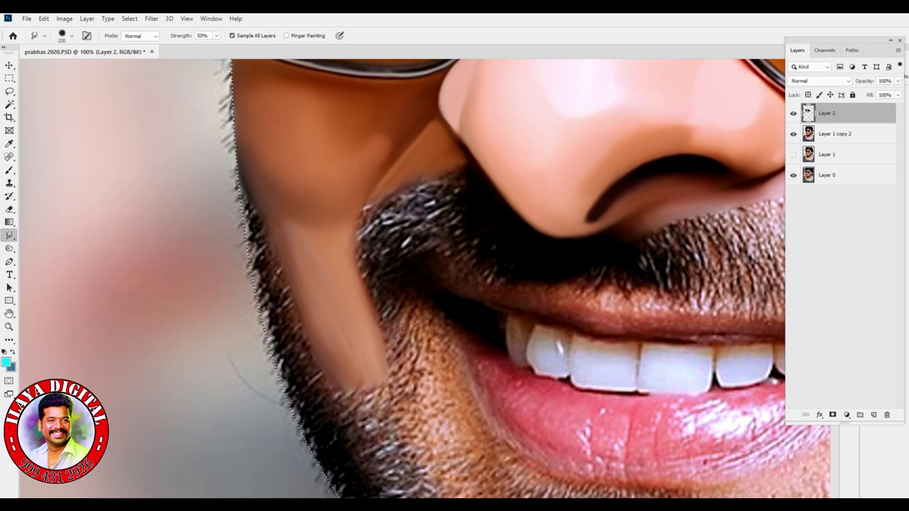
# Even out the streaks along the skin strip beside the moustache with a 60 px brush, and reduce the brush to 30 px
pyautogui.press('[')
pyautogui.press('[')
pyautogui.press('[')
pyautogui.moveTo(304, 228)
pyautogui.mouseDown()
pyautogui.moveTo(321, 321)
pyautogui.moveTo(362, 392)
pyautogui.mouseUp()
pyautogui.press('[')
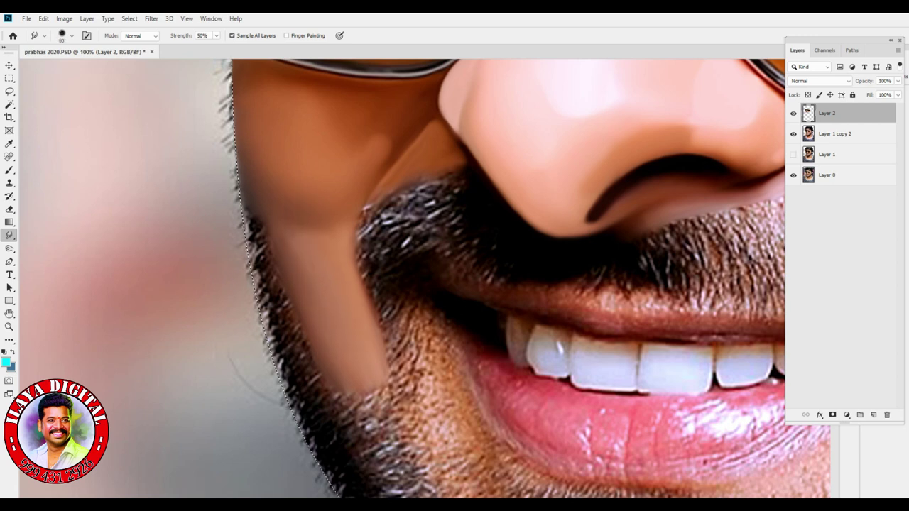
pyautogui.press('[')
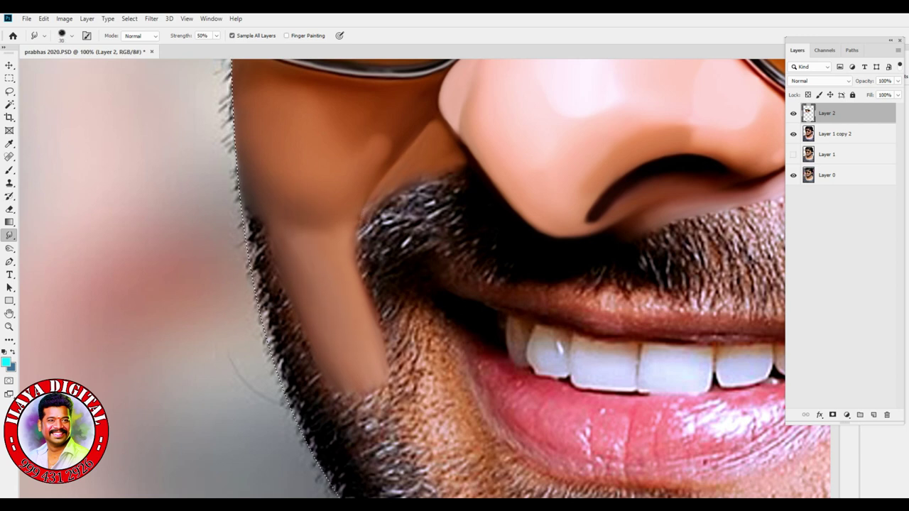
# Smudge the skin beneath the right lens's lower rim and along the cheek crease beside the moustache
pyautogui.press('e')
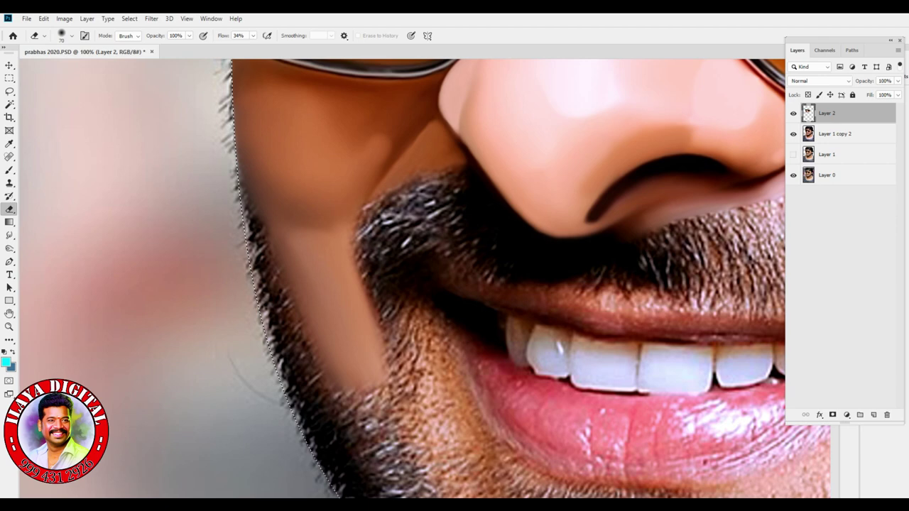
pyautogui.hotkey('ctrl', '-')
pyautogui.hotkey('ctrl', '-')
pyautogui.hotkey('ctrl', '-')
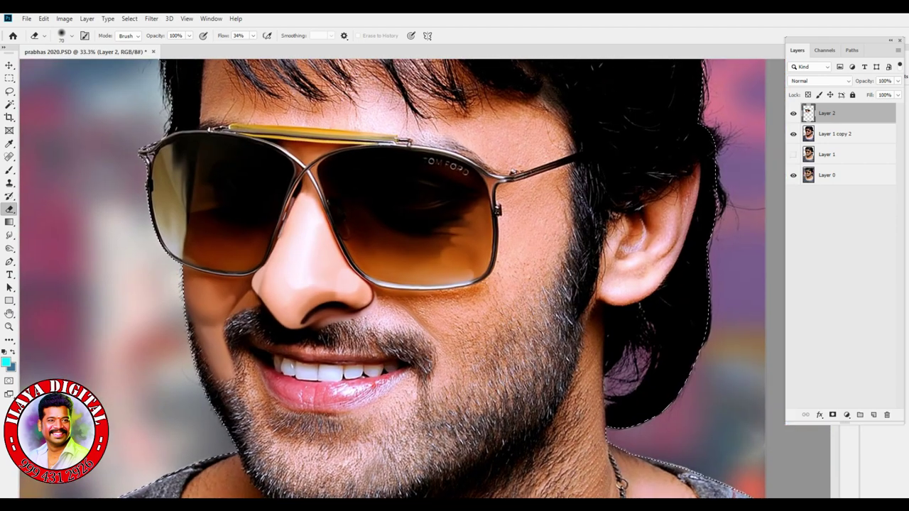
pyautogui.hotkey('ctrl', '+')
pyautogui.hotkey('ctrl', '+')
pyautogui.hotkey('ctrl', '+')
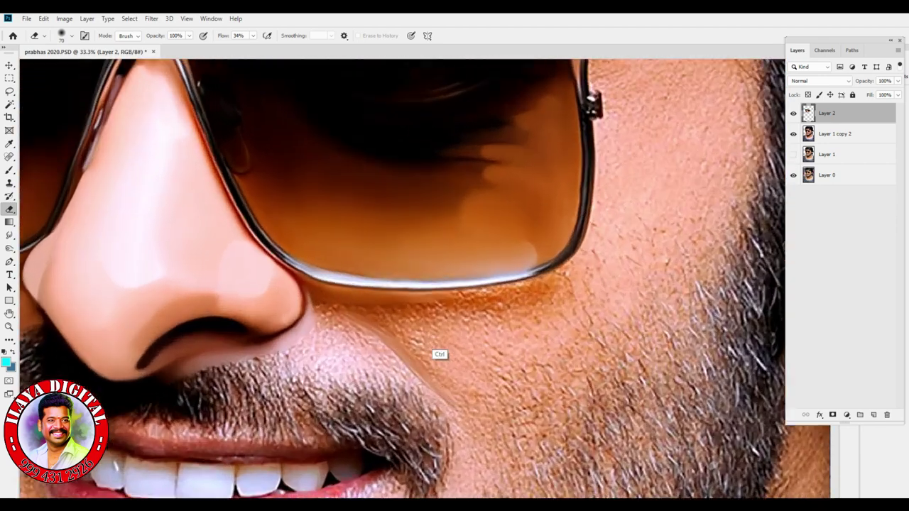
pyautogui.press('r')
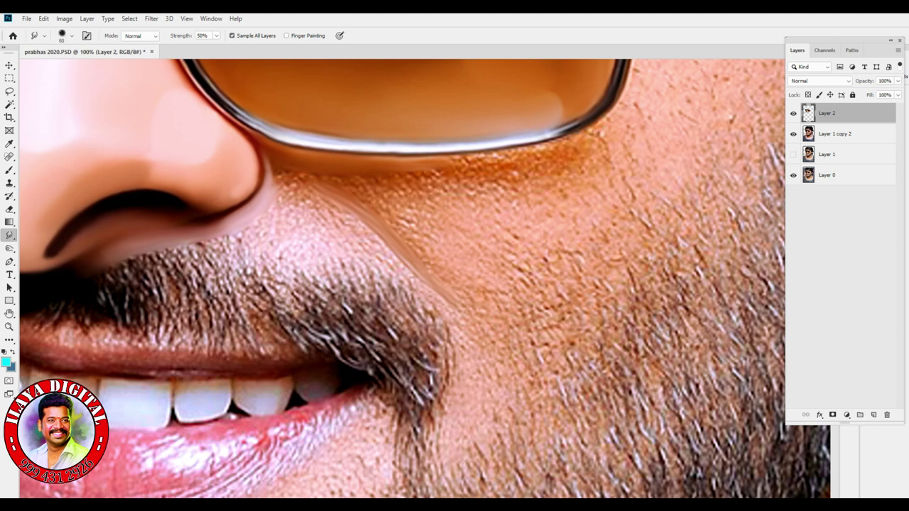
pyautogui.moveTo(408, 176)
pyautogui.mouseDown()
pyautogui.moveTo(596, 133)
pyautogui.moveTo(622, 107)
pyautogui.moveTo(678, 117)
pyautogui.moveTo(703, 163)
pyautogui.moveTo(617, 174)
pyautogui.moveTo(706, 206)
pyautogui.moveTo(675, 256)
pyautogui.moveTo(710, 117)
pyautogui.moveTo(625, 85)
pyautogui.moveTo(746, 92)
pyautogui.moveTo(767, 167)
pyautogui.mouseUp()
pyautogui.press(']')
pyautogui.press('[')
pyautogui.press('[')
pyautogui.press('[')
pyautogui.moveTo(455, 295)
pyautogui.mouseDown()
pyautogui.moveTo(497, 365)
pyautogui.moveTo(465, 422)
pyautogui.moveTo(454, 376)
pyautogui.moveTo(476, 447)
pyautogui.moveTo(508, 405)
pyautogui.moveTo(532, 447)
pyautogui.moveTo(568, 369)
pyautogui.moveTo(554, 305)
pyautogui.moveTo(582, 333)
pyautogui.moveTo(639, 298)
pyautogui.moveTo(681, 291)
pyautogui.moveTo(660, 341)
pyautogui.mouseUp()
# Enlarge the Smudge brush and smooth the right cheek's skin texture and stubble out to the beard boundary
pyautogui.press(']')
pyautogui.press(']')
pyautogui.press(']')
pyautogui.press(']')
pyautogui.press(']')
pyautogui.press(']')
pyautogui.moveTo(625, 373); pyautogui.dragTo(593, 405)
pyautogui.moveTo(511, 263)
pyautogui.mouseDown()
pyautogui.moveTo(497, 245)
pyautogui.moveTo(437, 240)
pyautogui.moveTo(525, 220)
pyautogui.moveTo(592, 178)
pyautogui.moveTo(469, 195)
pyautogui.moveTo(413, 240)
pyautogui.moveTo(414, 277)
pyautogui.mouseUp()
# Smudge away the remaining skin texture between the right lens's lower rim and the cheek crease with a brush of about 60 px
pyautogui.press('[')
pyautogui.press('[')
pyautogui.hotkey('ctrl', '+')
pyautogui.moveTo(285, 261)
pyautogui.mouseDown()
pyautogui.moveTo(359, 295)
pyautogui.moveTo(500, 397)
pyautogui.mouseUp()
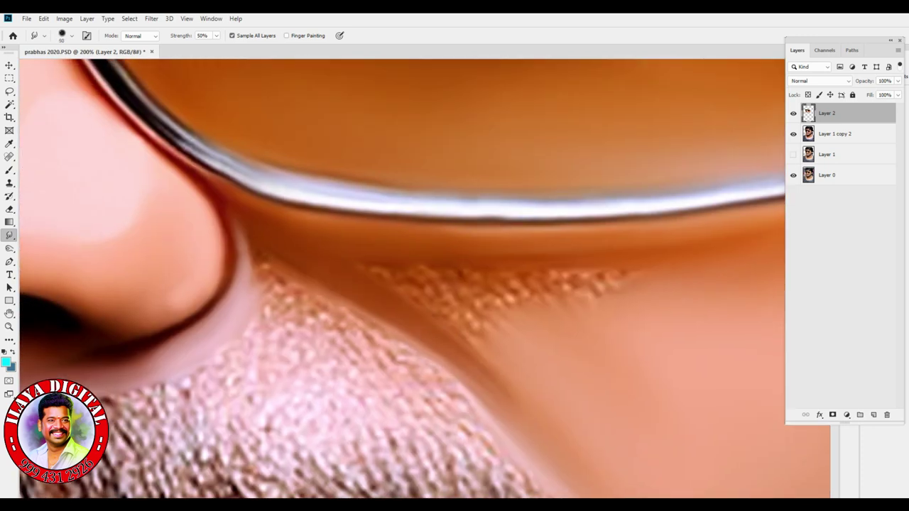
pyautogui.press(']')
pyautogui.moveTo(401, 272)
pyautogui.mouseDown()
pyautogui.moveTo(465, 293)
pyautogui.moveTo(455, 307)
pyautogui.moveTo(618, 273)
pyautogui.moveTo(593, 293)
pyautogui.mouseUp()
pyautogui.moveTo(448, 342); pyautogui.dragTo(561, 295)
# Refine the skin edge beside the right nostril and darken the cheek crease line with a 35–55 px Smudge brush
pyautogui.press('[')
pyautogui.press('[')
pyautogui.press('[')
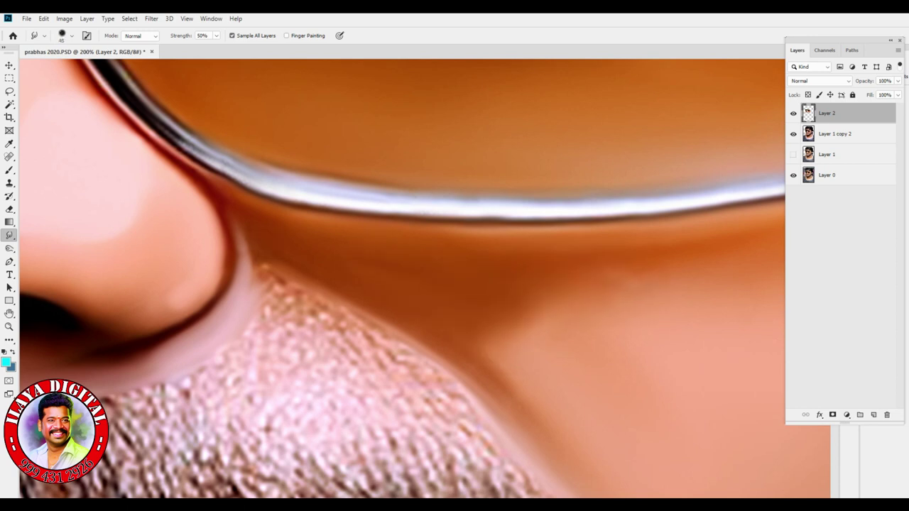
pyautogui.moveTo(212, 181); pyautogui.dragTo(245, 270)
pyautogui.moveTo(242, 229); pyautogui.dragTo(245, 244)
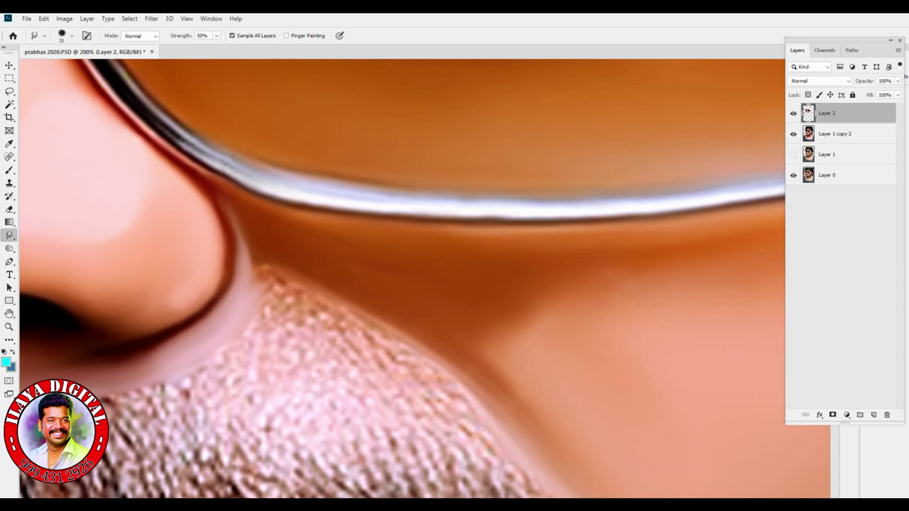
pyautogui.moveTo(398, 330)
pyautogui.mouseDown()
pyautogui.moveTo(462, 370)
pyautogui.moveTo(561, 468)
pyautogui.mouseUp()
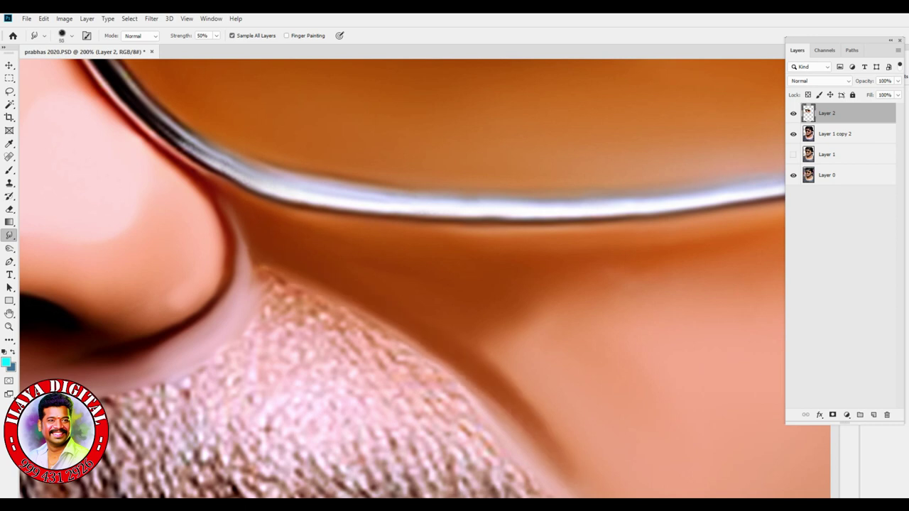
pyautogui.moveTo(534, 323)
pyautogui.mouseDown()
pyautogui.moveTo(583, 312)
pyautogui.moveTo(540, 339)
pyautogui.mouseUp()
# Blend the right cheek's tones below the lens corner and beside the crease at 80% Smudge strength with 60–200 px brushes
pyautogui.hotkey('ctrl', '-')
pyautogui.hotkey('ctrl', '-')
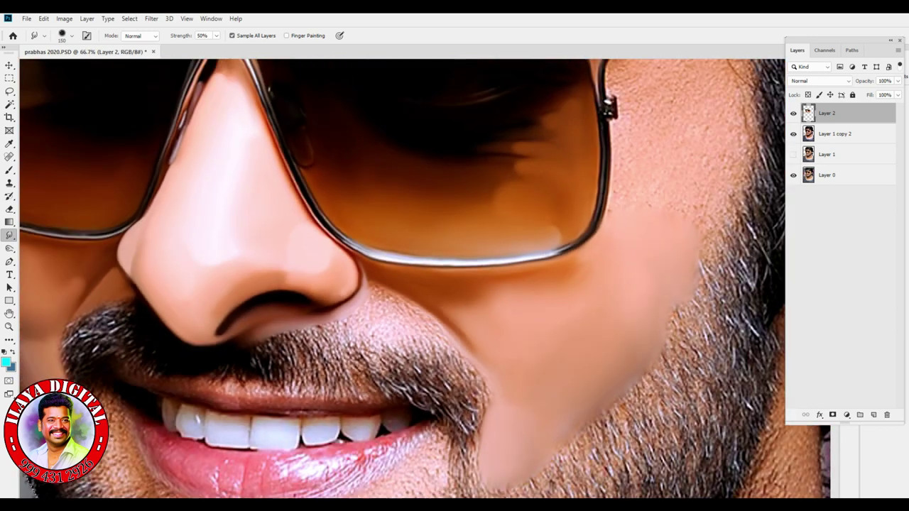
pyautogui.press('[')
pyautogui.press('[')
pyautogui.press('[')
pyautogui.press('[')
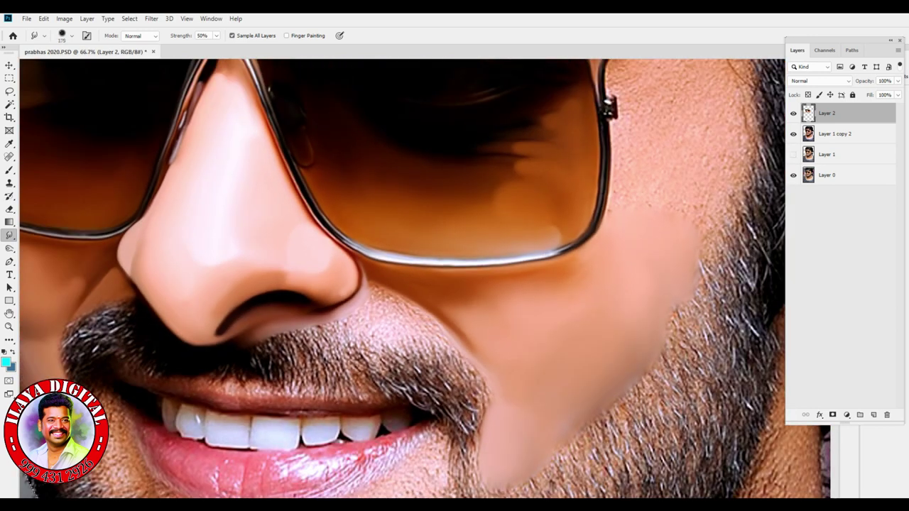
pyautogui.moveTo(600, 257)
pyautogui.mouseDown()
pyautogui.moveTo(589, 240)
pyautogui.moveTo(584, 250)
pyautogui.mouseUp()
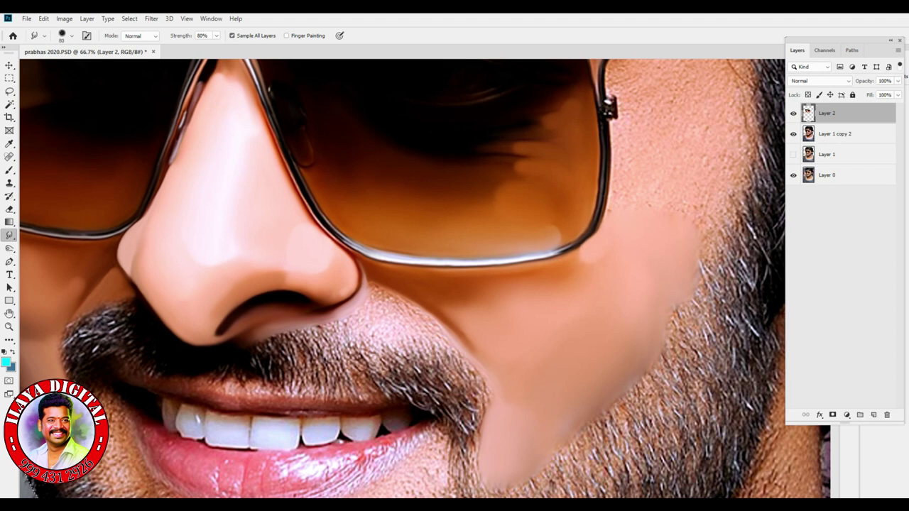
pyautogui.moveTo(461, 317); pyautogui.dragTo(447, 298)
pyautogui.press(']')
pyautogui.press(']')
pyautogui.press(']')
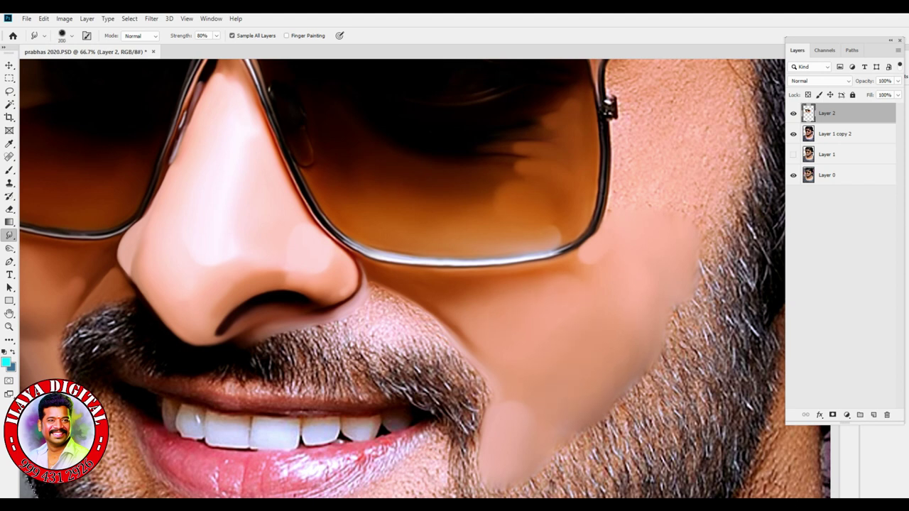
# Smudge the skin between the right nostril, the cheek crease and the moustache at 45% strength with a 60–90 px brush
pyautogui.hotkey('ctrl', '+')
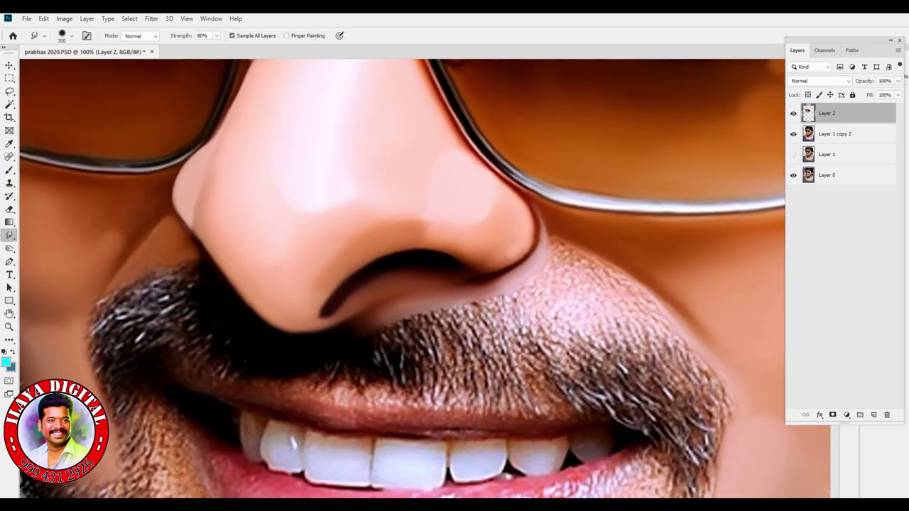
pyautogui.hotkey('ctrl', '+')
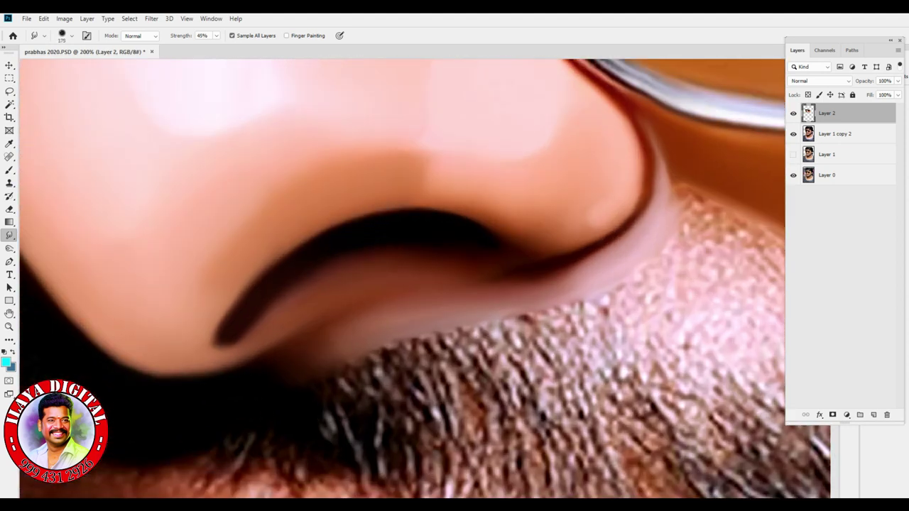
pyautogui.hotkey('ctrl', '-')
pyautogui.press('[')
pyautogui.press('[')
pyautogui.press('[')
pyautogui.press('[')
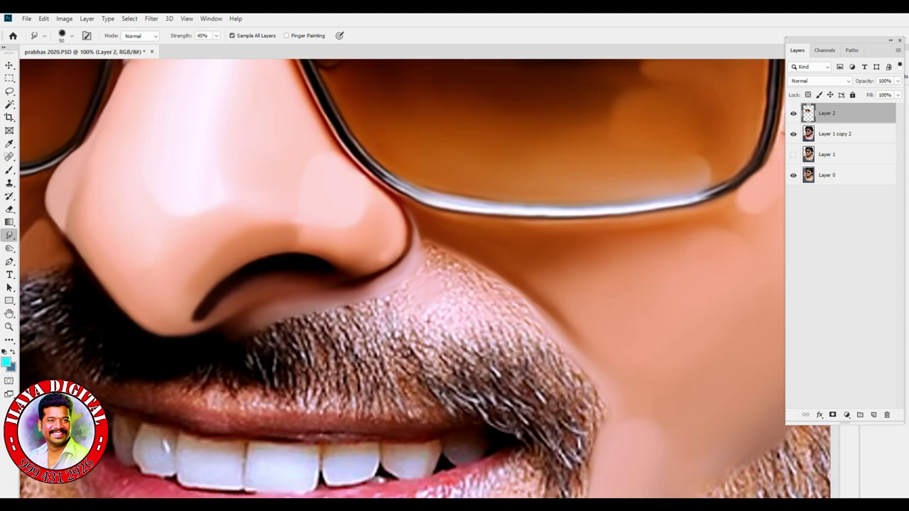
pyautogui.moveTo(429, 273)
pyautogui.mouseDown()
pyautogui.moveTo(438, 260)
pyautogui.moveTo(424, 247)
pyautogui.mouseUp()
pyautogui.press('[')
pyautogui.moveTo(475, 285)
pyautogui.mouseDown()
pyautogui.moveTo(456, 265)
pyautogui.moveTo(508, 294)
pyautogui.moveTo(532, 328)
pyautogui.moveTo(449, 299)
pyautogui.moveTo(479, 323)
pyautogui.moveTo(509, 330)
pyautogui.moveTo(444, 254)
pyautogui.moveTo(499, 287)
pyautogui.mouseUp()
pyautogui.press(']')
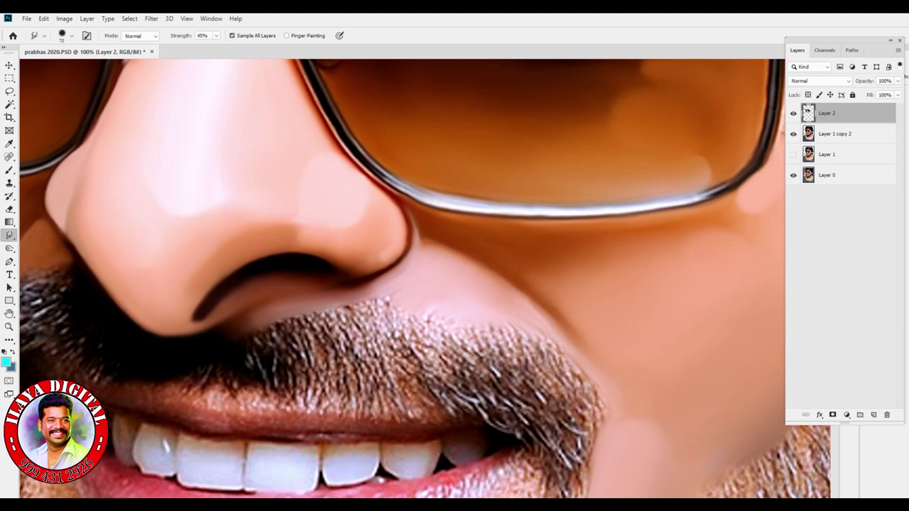
pyautogui.moveTo(426, 316)
pyautogui.mouseDown()
pyautogui.moveTo(388, 305)
pyautogui.moveTo(334, 312)
pyautogui.moveTo(391, 284)
pyautogui.mouseUp()
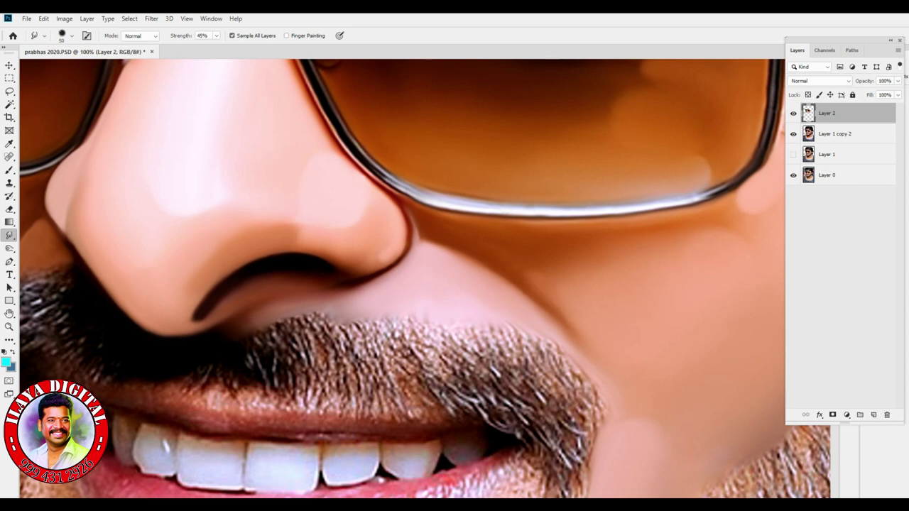
# Soften the cheek crease above the moustache, and erase the smudging over the moustache's upper edge with a 34% flow eraser
pyautogui.moveTo(552, 298)
pyautogui.mouseDown()
pyautogui.moveTo(531, 275)
pyautogui.moveTo(459, 257)
pyautogui.mouseUp()
pyautogui.moveTo(567, 353); pyautogui.dragTo(551, 330)
pyautogui.press('e')
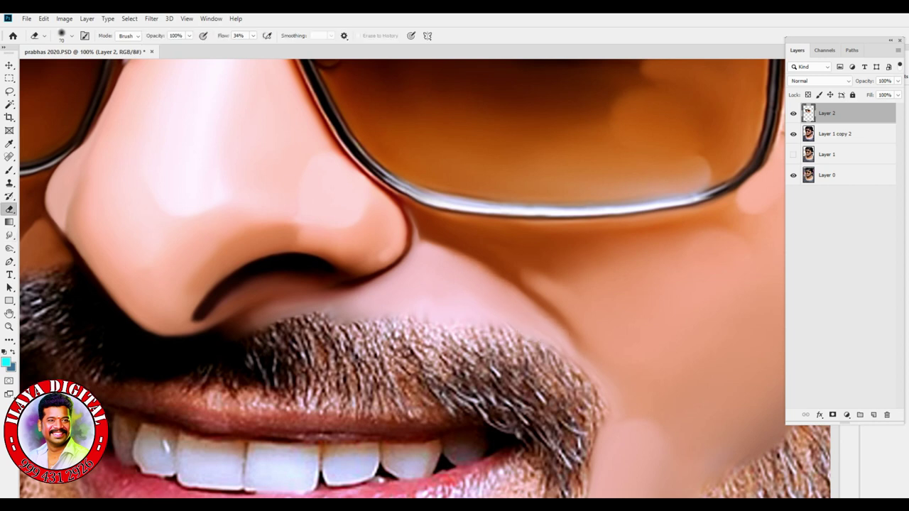
pyautogui.moveTo(344, 314); pyautogui.dragTo(390, 316)
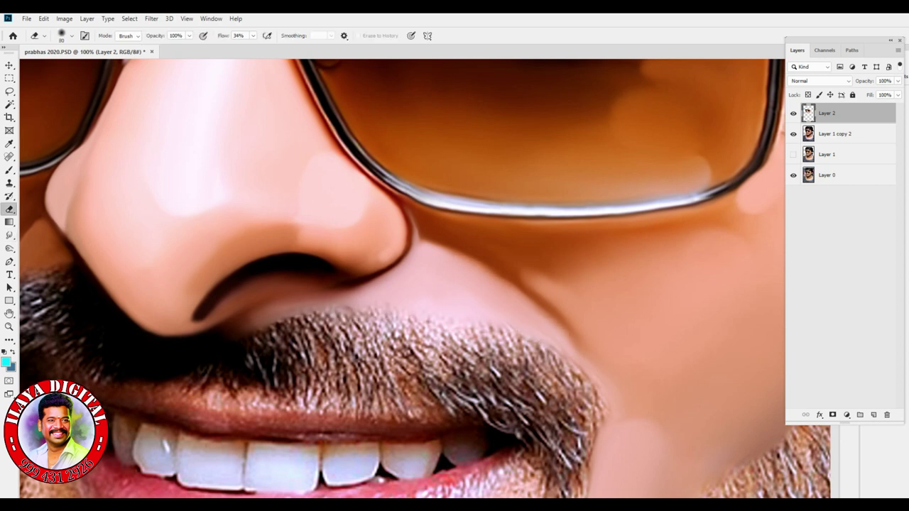
# Smudge the temple skin beside the right lens's hinge and outer rim with a 60–70 px brush
pyautogui.hotkey('ctrl', '0')
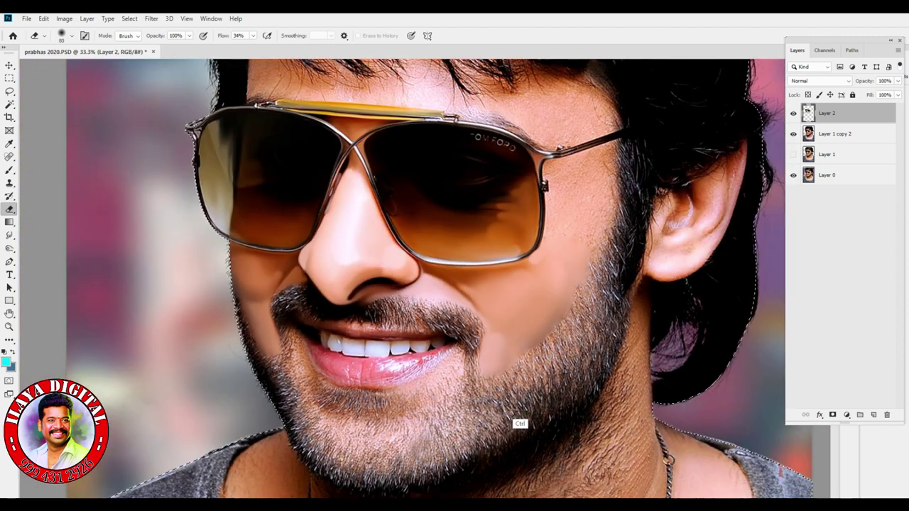
pyautogui.hotkey('ctrl', '+')
pyautogui.scroll(3, 402, 279)
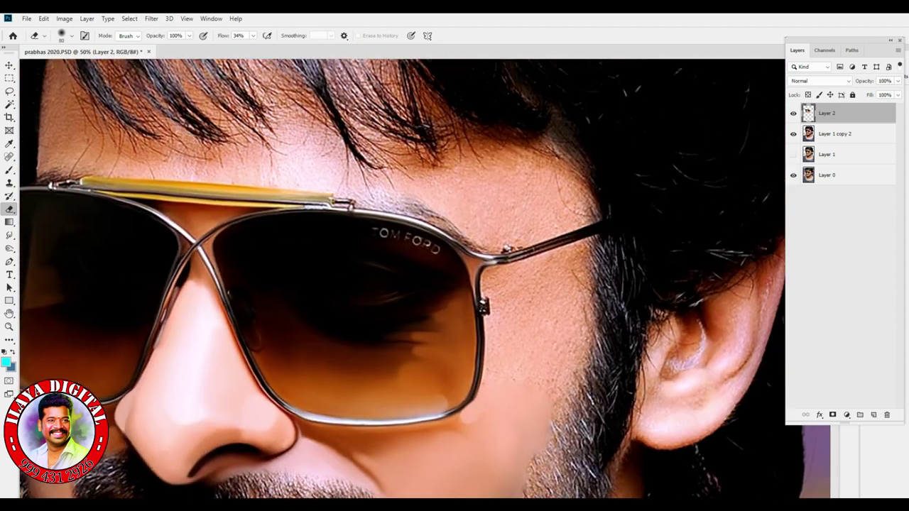
pyautogui.hotkey('ctrl', '+')
pyautogui.scroll(-2, 402, 278)
pyautogui.press('r')
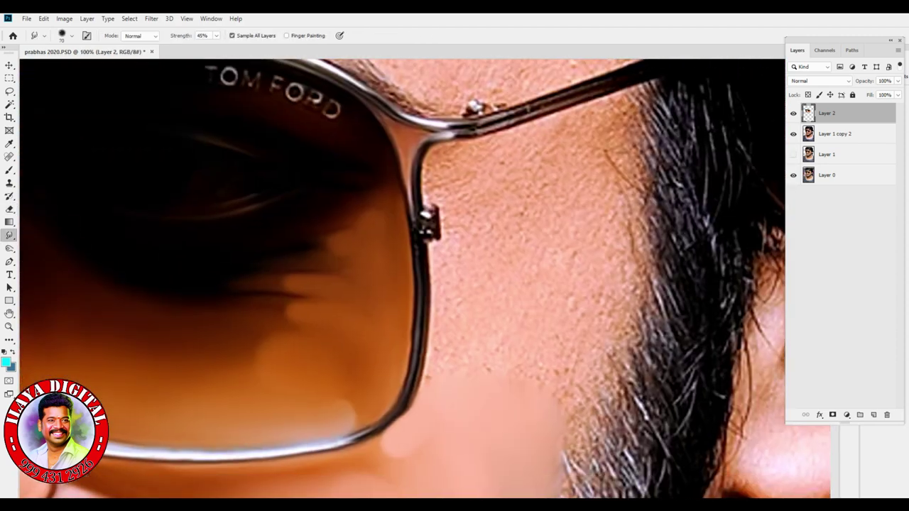
pyautogui.press(']')
pyautogui.press(']')
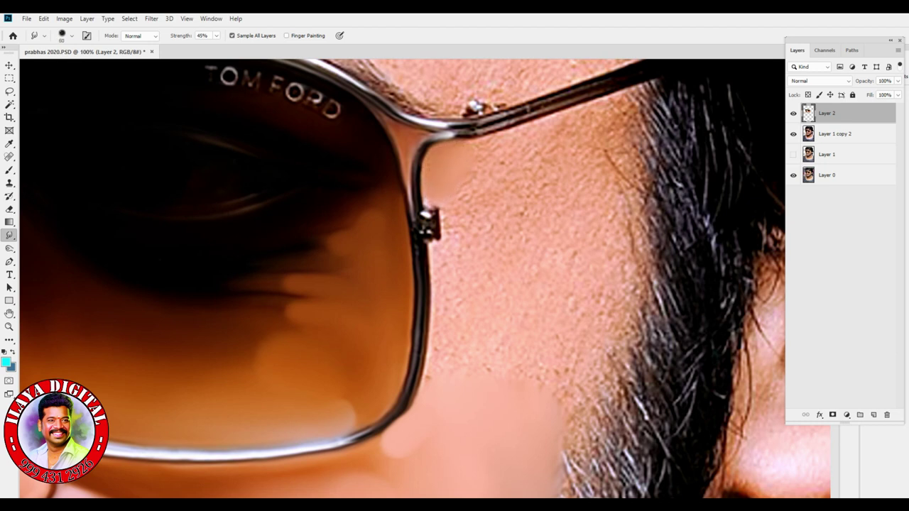
pyautogui.moveTo(442, 220); pyautogui.dragTo(456, 223)
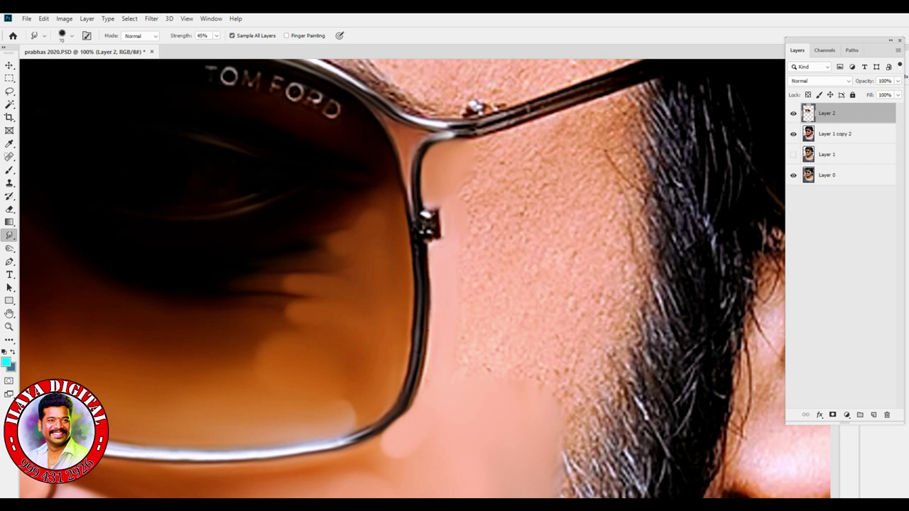
# Smudge the skin below the glasses' temple arm and across the middle of the temple, enlarging the brush for the open area
pyautogui.moveTo(571, 134)
pyautogui.mouseDown()
pyautogui.moveTo(533, 163)
pyautogui.moveTo(621, 115)
pyautogui.mouseUp()
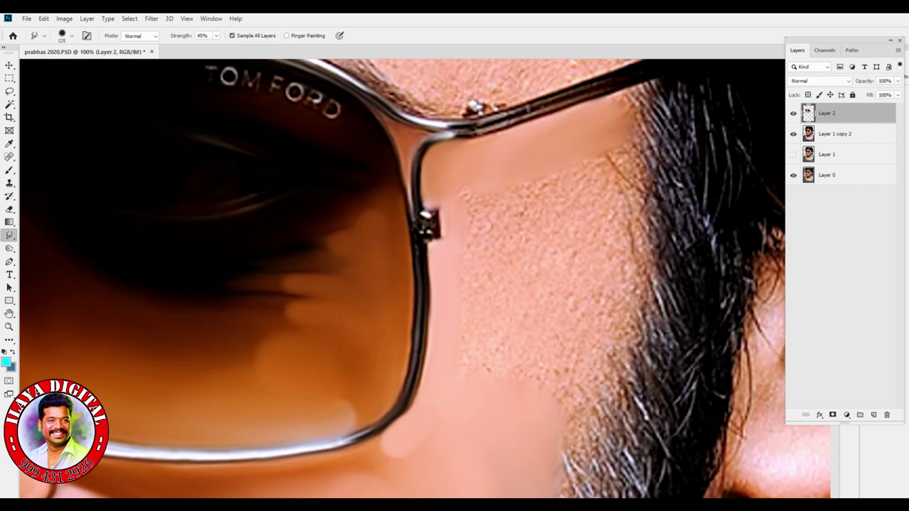
pyautogui.press(']')
pyautogui.press(']')
pyautogui.moveTo(624, 226)
pyautogui.mouseDown()
pyautogui.moveTo(579, 182)
pyautogui.moveTo(589, 301)
pyautogui.moveTo(497, 220)
pyautogui.mouseUp()
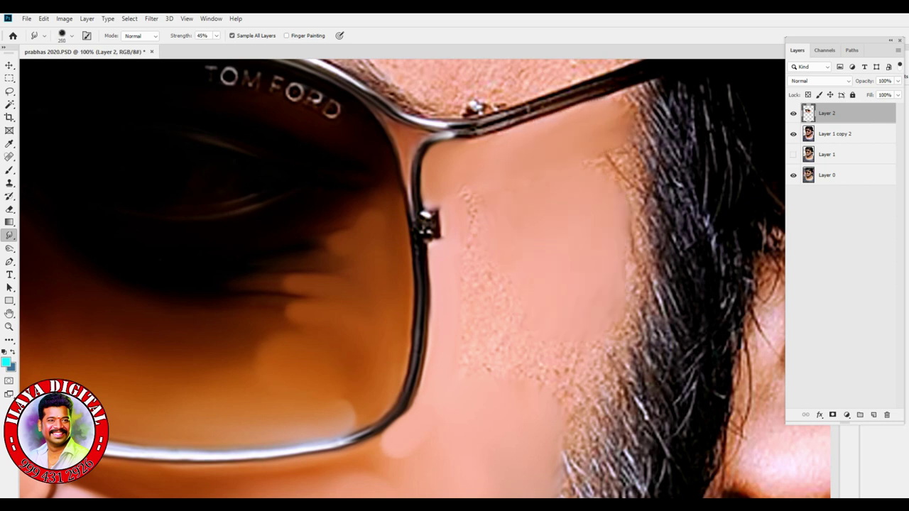
# Smooth the temple skin along the sideburn up to the glasses' temple arm with a 150–175 px brush
pyautogui.press('[')
pyautogui.moveTo(604, 154)
pyautogui.mouseDown()
pyautogui.moveTo(639, 213)
pyautogui.moveTo(632, 327)
pyautogui.mouseUp()
pyautogui.moveTo(650, 266)
pyautogui.mouseDown()
pyautogui.moveTo(630, 349)
pyautogui.moveTo(609, 366)
pyautogui.mouseUp()
pyautogui.moveTo(644, 196); pyautogui.dragTo(653, 226)
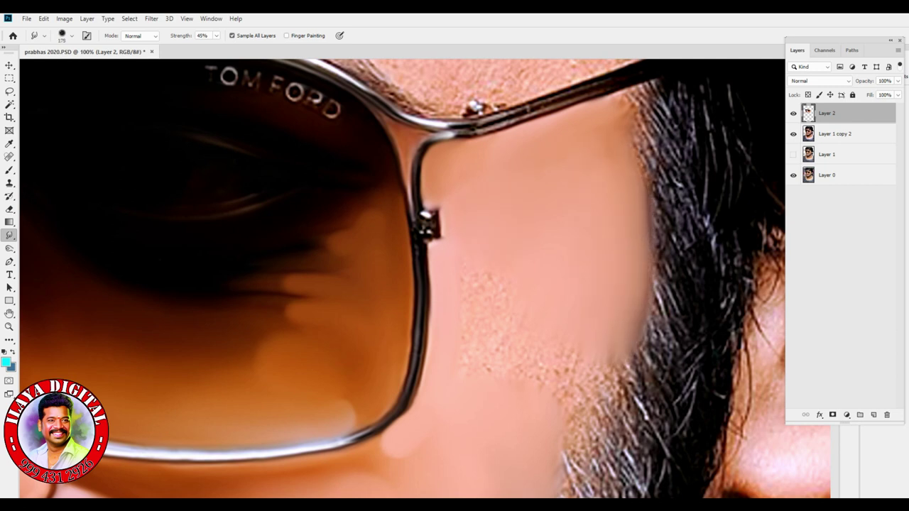
pyautogui.moveTo(618, 89)
pyautogui.mouseDown()
pyautogui.moveTo(643, 106)
pyautogui.moveTo(645, 167)
pyautogui.mouseUp()
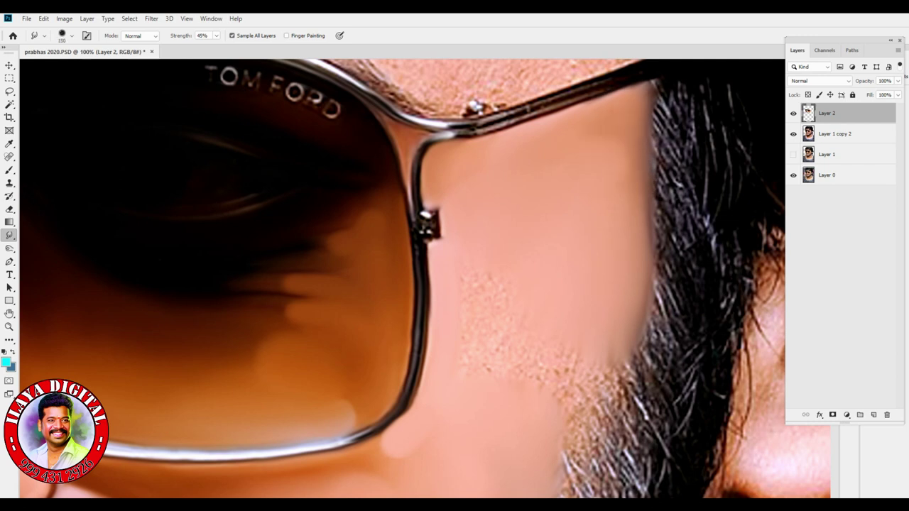
# Smudge the lower temple into the smoothed cheek and soften the boundary along the beard with a 175 px brush
pyautogui.moveTo(543, 384)
pyautogui.mouseDown()
pyautogui.moveTo(612, 373)
pyautogui.moveTo(630, 340)
pyautogui.mouseUp()
pyautogui.moveTo(628, 376); pyautogui.dragTo(577, 439)
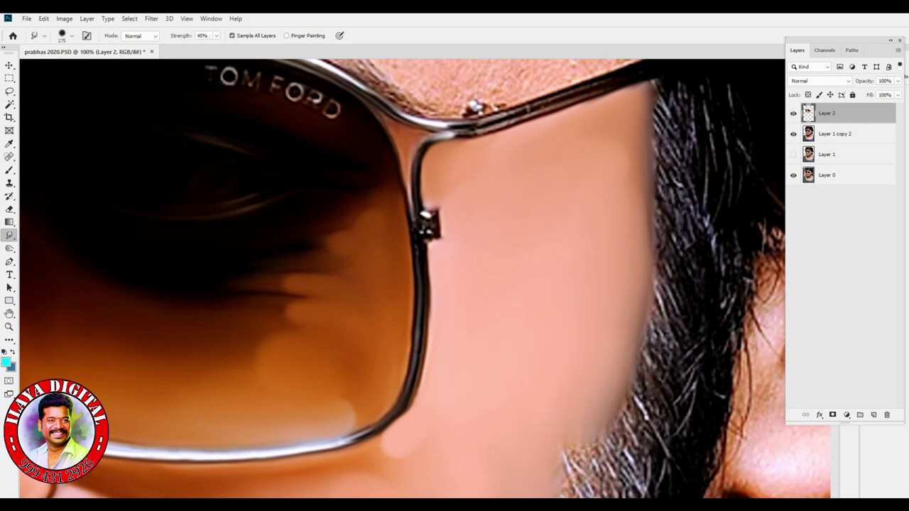
pyautogui.scroll(-5, 426, 277)
pyautogui.moveTo(551, 356); pyautogui.dragTo(497, 435)
pyautogui.scroll(-3, 426, 277)
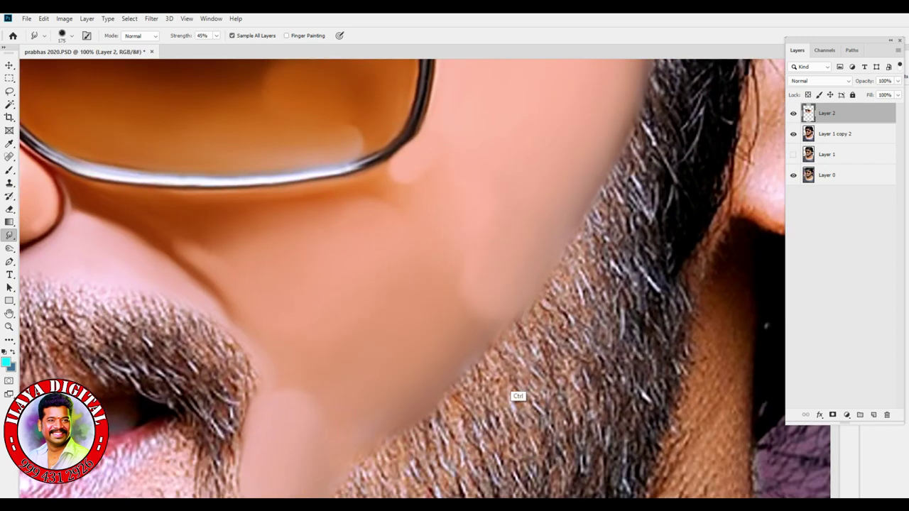
# Smudge the forehead skin above the outer eyebrow and along the upper side of the right temple arm with a 60 px brush
pyautogui.hotkey('ctrl', '0')
pyautogui.hotkey('ctrl', '+')
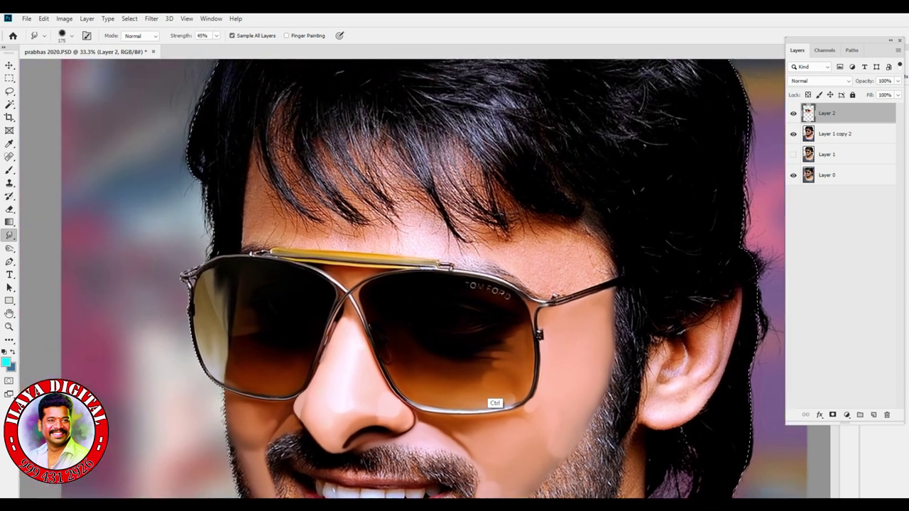
pyautogui.hotkey('ctrl', '+')
pyautogui.hotkey('ctrl', '+')
pyautogui.hotkey('ctrl', '+')
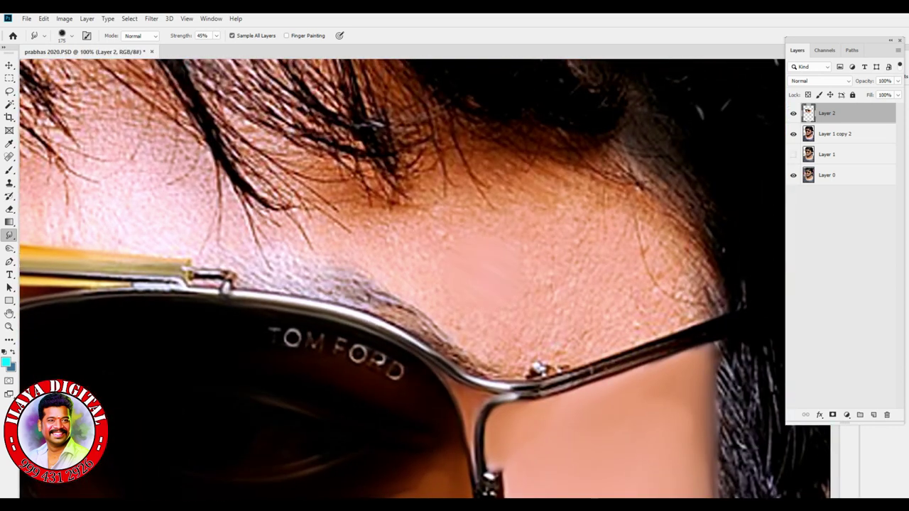
pyautogui.press('[')
pyautogui.press('[')
pyautogui.moveTo(426, 233)
pyautogui.mouseDown()
pyautogui.moveTo(387, 240)
pyautogui.moveTo(380, 254)
pyautogui.moveTo(522, 353)
pyautogui.moveTo(550, 346)
pyautogui.moveTo(536, 297)
pyautogui.moveTo(707, 298)
pyautogui.mouseUp()
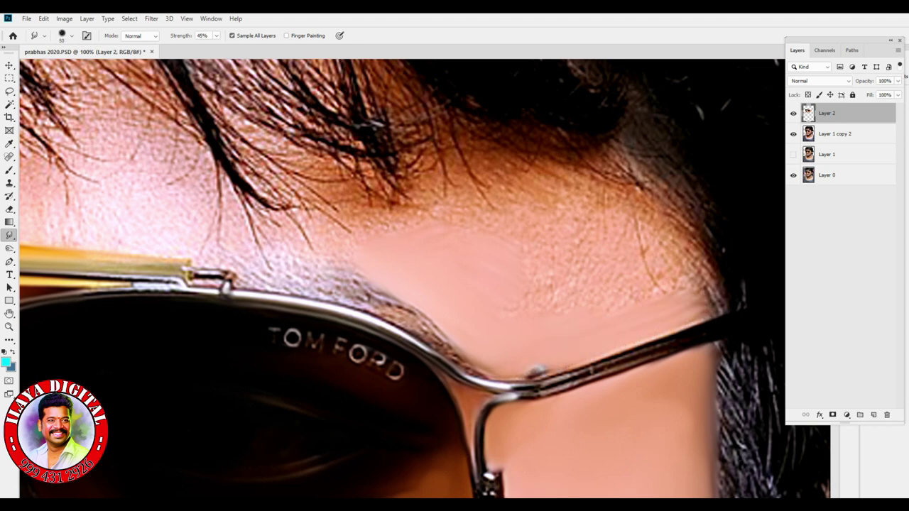
pyautogui.moveTo(454, 213)
pyautogui.mouseDown()
pyautogui.moveTo(547, 170)
pyautogui.moveTo(653, 203)
pyautogui.moveTo(678, 221)
pyautogui.moveTo(696, 292)
pyautogui.moveTo(720, 316)
pyautogui.mouseUp()
# Smooth the outer forehead skin up to the hairline at 50% strength with a 200 px Smudge brush
pyautogui.press(']')
pyautogui.press(']')
pyautogui.press(']')
pyautogui.press(']')
pyautogui.press(']')
pyautogui.moveTo(540, 255)
pyautogui.mouseDown()
pyautogui.moveTo(593, 224)
pyautogui.moveTo(700, 309)
pyautogui.mouseUp()
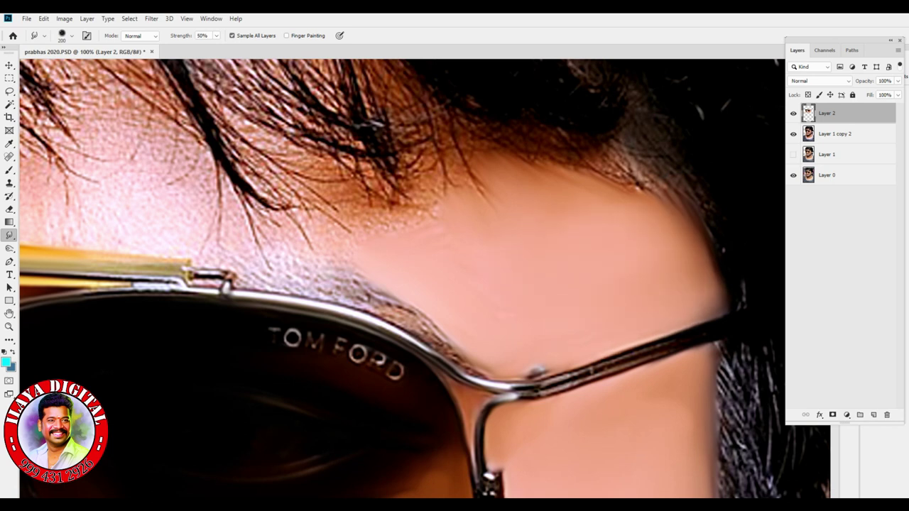
pyautogui.hscroll(-5, 424, 279)
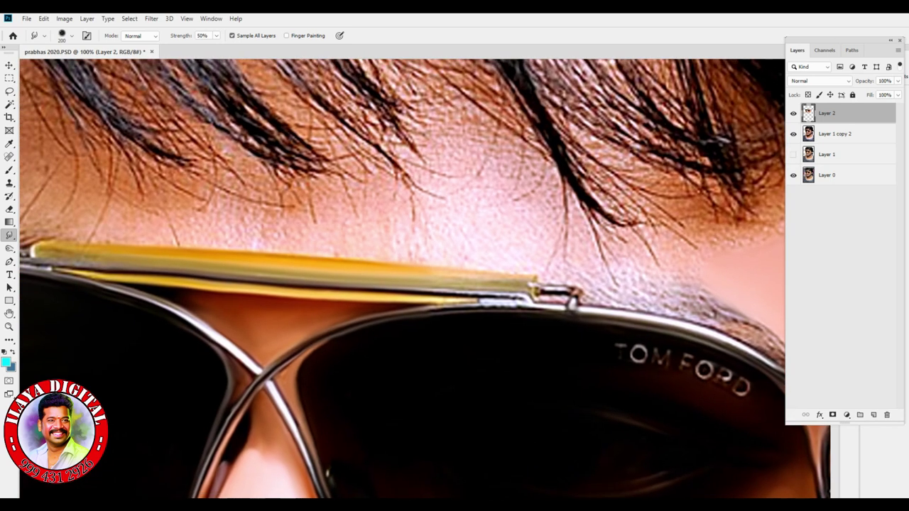
# Smooth the central forehead skin above the gold brow bar with a 125 px brush and the metal frame below its end with a 40 px brush
pyautogui.moveTo(302, 231)
pyautogui.mouseDown()
pyautogui.moveTo(398, 245)
pyautogui.moveTo(355, 202)
pyautogui.moveTo(448, 199)
pyautogui.moveTo(455, 135)
pyautogui.moveTo(533, 142)
pyautogui.moveTo(546, 206)
pyautogui.moveTo(501, 234)
pyautogui.moveTo(557, 206)
pyautogui.moveTo(586, 227)
pyautogui.moveTo(532, 213)
pyautogui.mouseUp()
pyautogui.press(']')
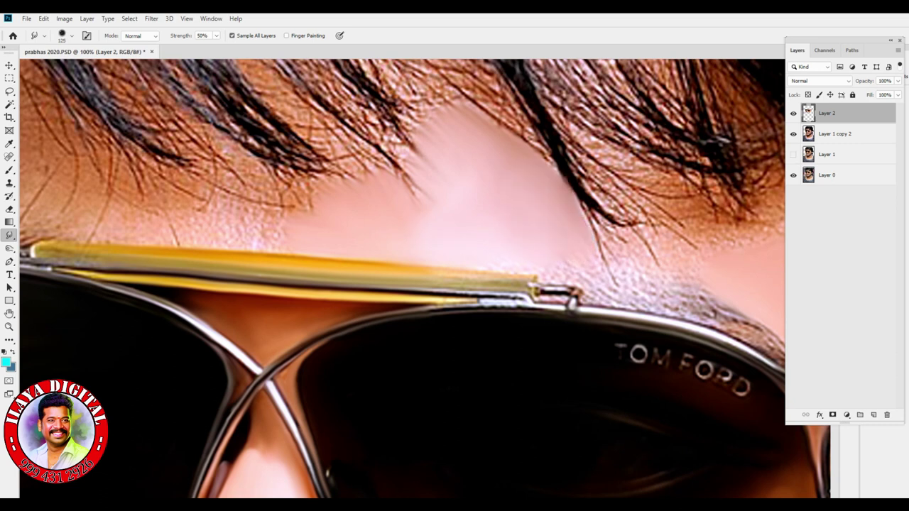
pyautogui.press('[')
pyautogui.press('[')
pyautogui.moveTo(512, 291)
pyautogui.mouseDown()
pyautogui.moveTo(465, 300)
pyautogui.moveTo(671, 312)
pyautogui.mouseUp()
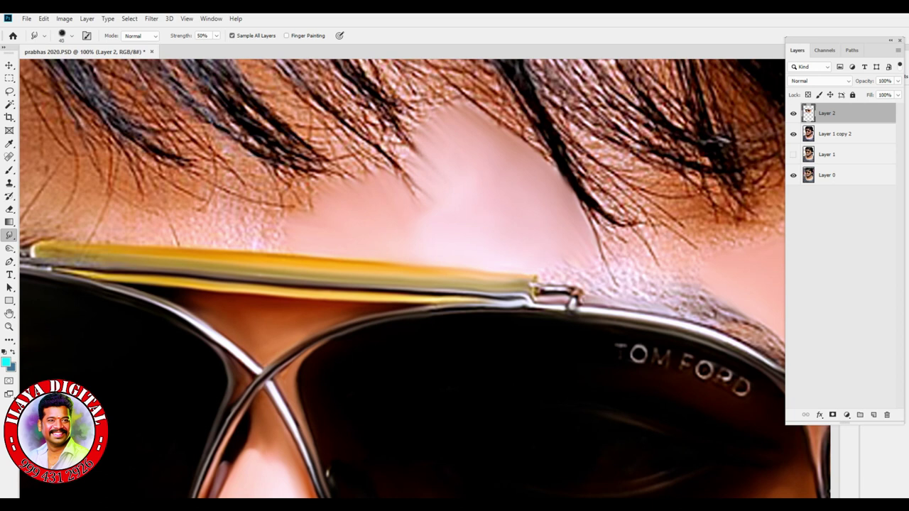
# Smudge away the stray hairs and skin texture above the right lens's eyebrow with a 60–70 px brush
pyautogui.hscroll(5, 401, 278)
pyautogui.moveTo(568, 233)
pyautogui.mouseDown()
pyautogui.moveTo(526, 213)
pyautogui.moveTo(639, 206)
pyautogui.moveTo(526, 216)
pyautogui.moveTo(596, 227)
pyautogui.mouseUp()
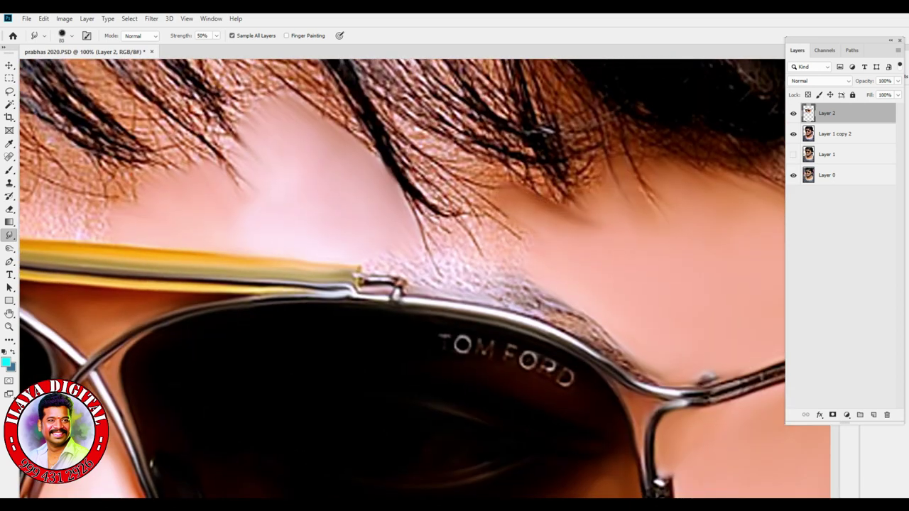
pyautogui.moveTo(486, 211); pyautogui.dragTo(416, 252)
pyautogui.moveTo(484, 241); pyautogui.dragTo(453, 267)
pyautogui.moveTo(454, 213)
pyautogui.mouseDown()
pyautogui.moveTo(415, 233)
pyautogui.moveTo(412, 199)
pyautogui.mouseUp()
pyautogui.moveTo(522, 238)
pyautogui.mouseDown()
pyautogui.moveTo(475, 213)
pyautogui.moveTo(419, 135)
pyautogui.mouseUp()
pyautogui.moveTo(483, 213); pyautogui.dragTo(409, 153)
pyautogui.moveTo(483, 230); pyautogui.dragTo(444, 210)
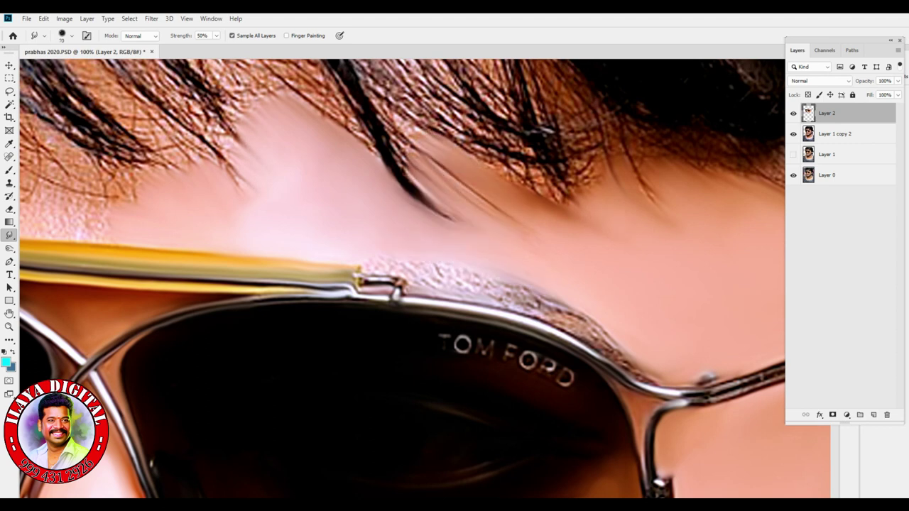
# Blend the right forehead skin up into the hairline and soften the loose strands there with a 70–100 px brush
pyautogui.moveTo(593, 224); pyautogui.dragTo(483, 153)
pyautogui.moveTo(625, 206); pyautogui.dragTo(576, 146)
pyautogui.moveTo(689, 199); pyautogui.dragTo(621, 213)
pyautogui.moveTo(671, 185); pyautogui.dragTo(618, 115)
pyautogui.moveTo(692, 230); pyautogui.dragTo(622, 153)
pyautogui.moveTo(618, 167); pyautogui.dragTo(597, 139)
pyautogui.moveTo(700, 234); pyautogui.dragTo(667, 203)
pyautogui.press(']')
pyautogui.press(']')
pyautogui.moveTo(600, 231)
pyautogui.mouseDown()
pyautogui.moveTo(490, 200)
pyautogui.moveTo(483, 170)
pyautogui.mouseUp()
pyautogui.moveTo(753, 199); pyautogui.dragTo(675, 171)
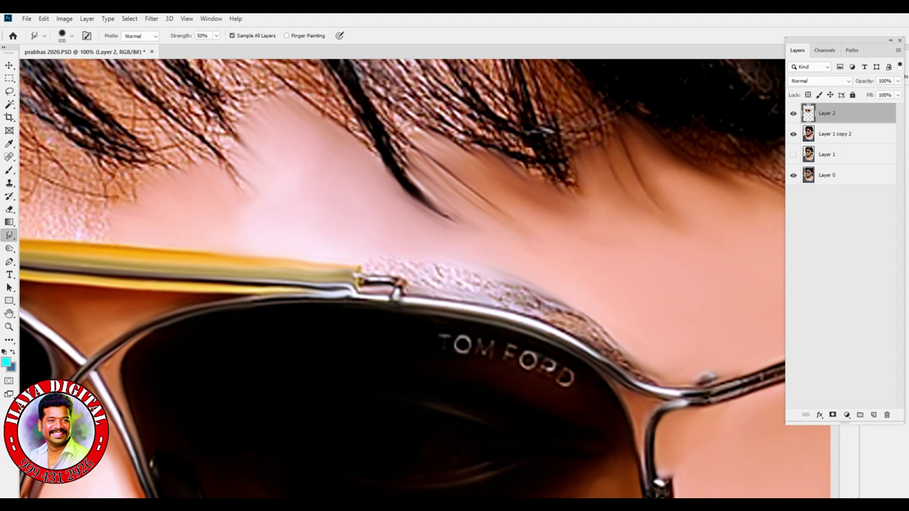
# Smooth the left forehead skin beneath the fringe tips and beside the dark side hair at 50% strength
pyautogui.moveTo(427, 249); pyautogui.dragTo(703, 364)
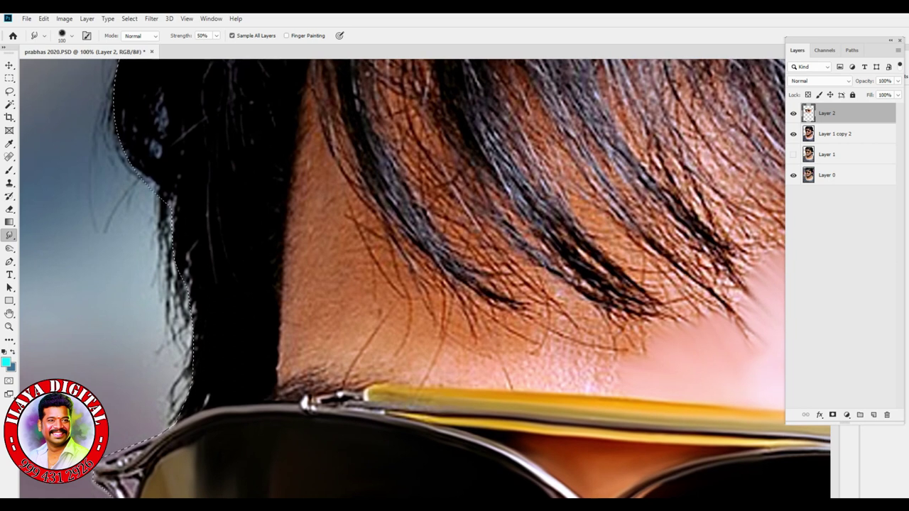
pyautogui.hotkey('ctrl', '-')
pyautogui.press(']')
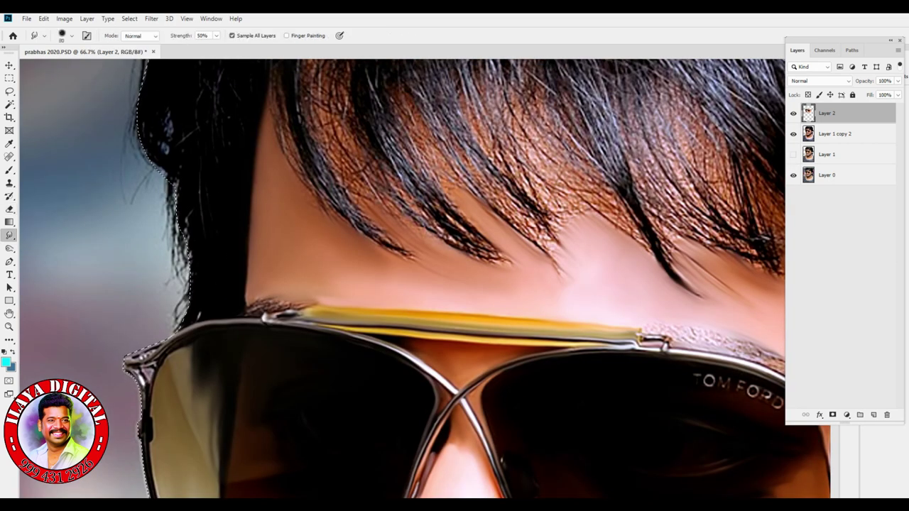
pyautogui.press(']')
pyautogui.press('[')
# Smooth the right forehead's upper skin edge along the dark hairline up to the fringe with a 100–125 px brush
pyautogui.moveTo(454, 284)
pyautogui.mouseDown()
pyautogui.moveTo(273, 370)
pyautogui.moveTo(288, 242)
pyautogui.mouseUp()
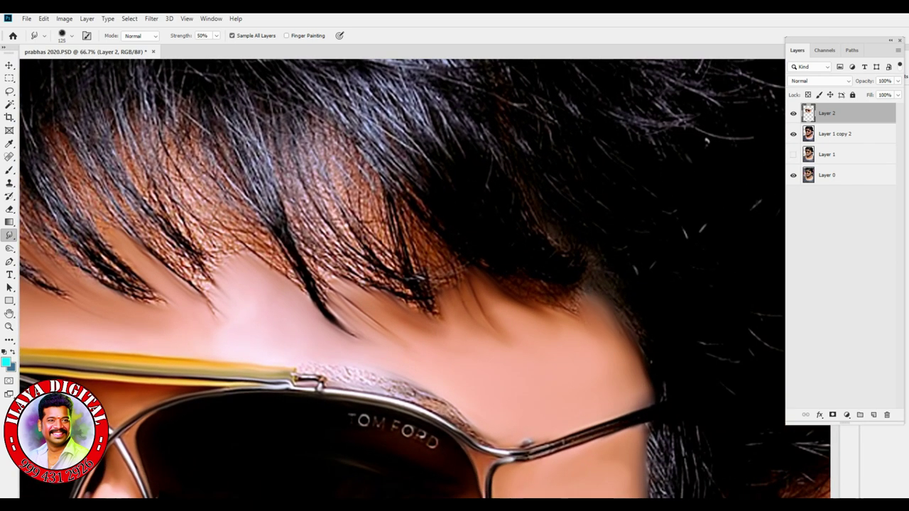
pyautogui.moveTo(568, 304)
pyautogui.mouseDown()
pyautogui.moveTo(519, 295)
pyautogui.moveTo(582, 334)
pyautogui.moveTo(561, 316)
pyautogui.moveTo(494, 307)
pyautogui.moveTo(568, 306)
pyautogui.mouseUp()
pyautogui.press('[')
pyautogui.press(']')
pyautogui.moveTo(589, 337)
pyautogui.mouseDown()
pyautogui.moveTo(582, 299)
pyautogui.moveTo(490, 323)
pyautogui.moveTo(468, 298)
pyautogui.moveTo(529, 294)
pyautogui.moveTo(582, 313)
pyautogui.mouseUp()
pyautogui.press('[')
pyautogui.moveTo(408, 312)
pyautogui.mouseDown()
pyautogui.moveTo(351, 334)
pyautogui.moveTo(345, 292)
pyautogui.moveTo(398, 327)
pyautogui.moveTo(426, 323)
pyautogui.mouseUp()
pyautogui.press('[')
pyautogui.press('[')
pyautogui.press('[')
pyautogui.moveTo(426, 323)
pyautogui.mouseDown()
pyautogui.moveTo(451, 291)
pyautogui.moveTo(405, 213)
pyautogui.moveTo(412, 312)
pyautogui.mouseUp()
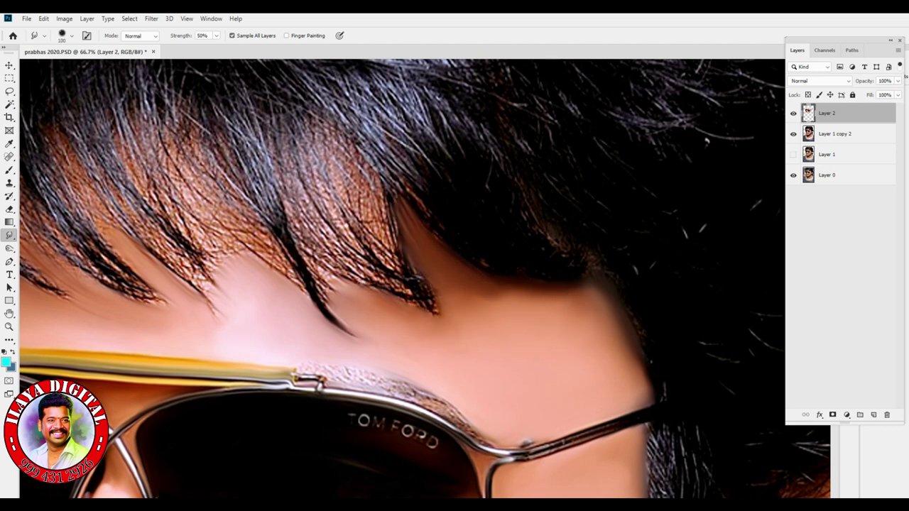
# Try to smudge the skin between the central fringe strands with a 100 px brush at 50% strength
pyautogui.moveTo(497, 301); pyautogui.dragTo(632, 314)
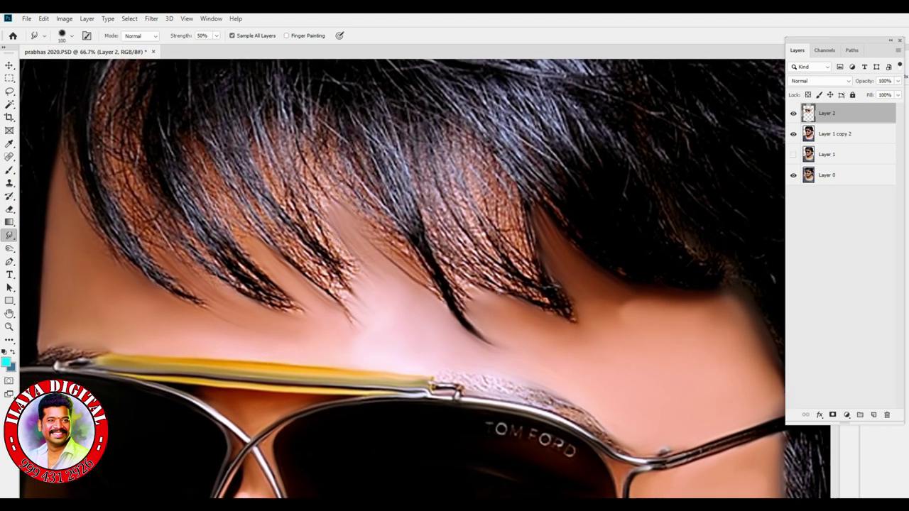
pyautogui.moveTo(355, 316)
pyautogui.mouseDown()
pyautogui.moveTo(270, 255)
pyautogui.moveTo(199, 241)
pyautogui.moveTo(341, 316)
pyautogui.moveTo(199, 241)
pyautogui.mouseUp()
pyautogui.moveTo(298, 312); pyautogui.dragTo(419, 213)
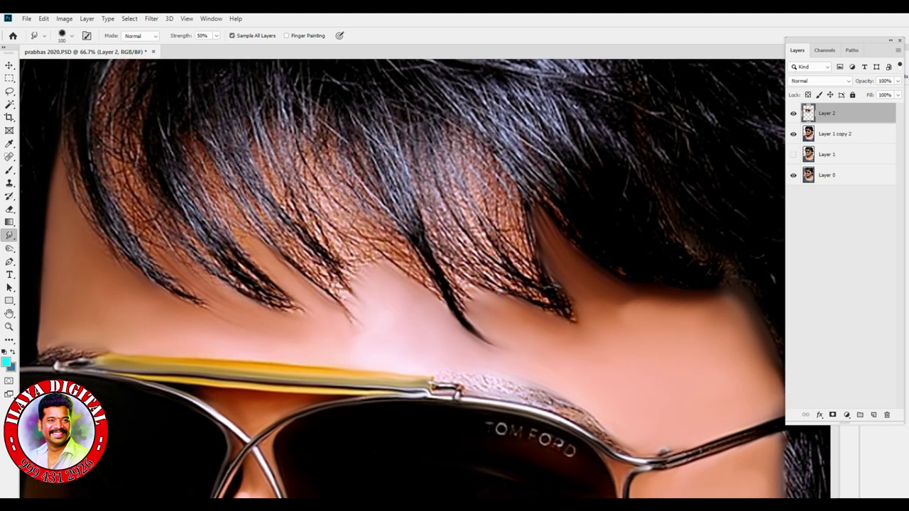
# Smudge the left fringe strands along their flow toward the tips with a 100 px brush at 20% strength
pyautogui.moveTo(397, 299); pyautogui.dragTo(497, 380)
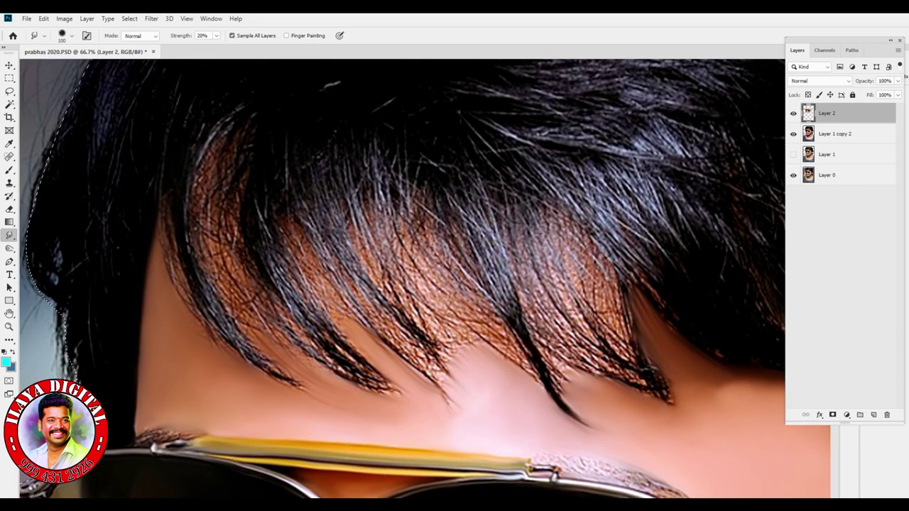
pyautogui.moveTo(231, 341)
pyautogui.mouseDown()
pyautogui.moveTo(206, 213)
pyautogui.moveTo(234, 285)
pyautogui.moveTo(313, 334)
pyautogui.moveTo(355, 376)
pyautogui.mouseUp()
pyautogui.moveTo(298, 213); pyautogui.dragTo(362, 319)
pyautogui.moveTo(327, 241); pyautogui.dragTo(394, 333)
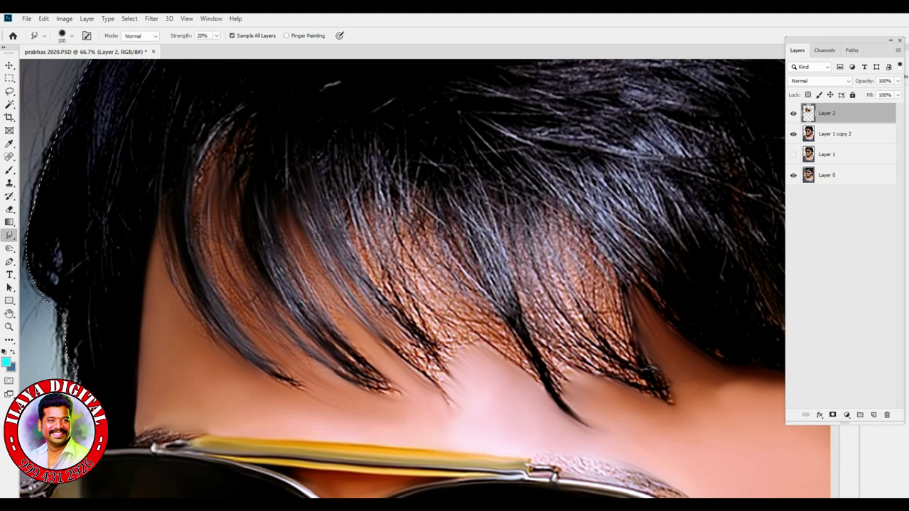
pyautogui.moveTo(263, 373); pyautogui.dragTo(314, 392)
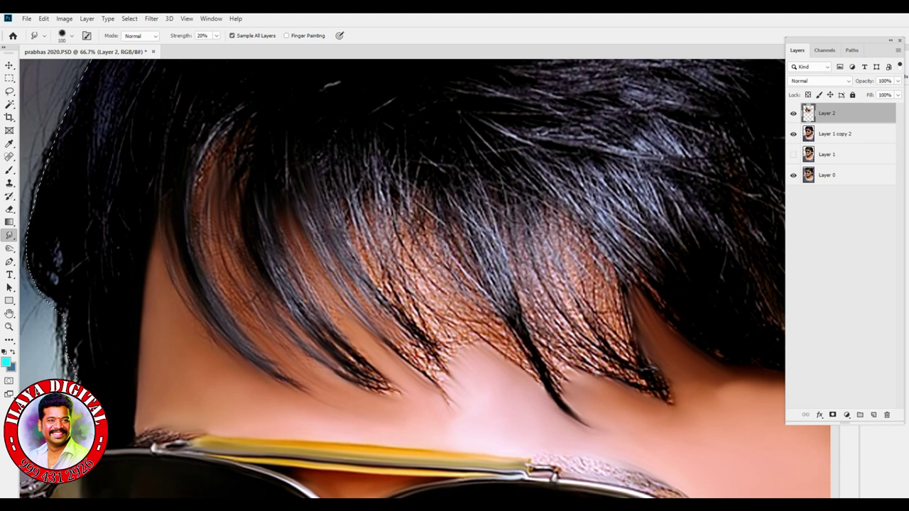
# Smudge the left-centre fringe strands and the skin between them down to their tips at 20% strength
pyautogui.moveTo(345, 352); pyautogui.dragTo(405, 398)
pyautogui.moveTo(302, 266)
pyautogui.mouseDown()
pyautogui.moveTo(313, 227)
pyautogui.moveTo(426, 355)
pyautogui.mouseUp()
pyautogui.moveTo(373, 277); pyautogui.dragTo(462, 384)
pyautogui.moveTo(405, 284); pyautogui.dragTo(451, 355)
pyautogui.moveTo(341, 185)
pyautogui.mouseDown()
pyautogui.moveTo(416, 291)
pyautogui.moveTo(376, 235)
pyautogui.mouseUp()
pyautogui.moveTo(383, 192)
pyautogui.mouseDown()
pyautogui.moveTo(462, 320)
pyautogui.moveTo(501, 327)
pyautogui.mouseUp()
# Smudge the central and right fringe strands down onto the forehead at 20% strength with a 100 px brush
pyautogui.moveTo(454, 206); pyautogui.dragTo(600, 435)
pyautogui.moveTo(476, 330); pyautogui.dragTo(547, 394)
pyautogui.moveTo(533, 306); pyautogui.dragTo(571, 370)
pyautogui.moveTo(515, 213); pyautogui.dragTo(600, 344)
pyautogui.moveTo(575, 227)
pyautogui.mouseDown()
pyautogui.moveTo(625, 338)
pyautogui.moveTo(696, 412)
pyautogui.mouseUp()
pyautogui.moveTo(590, 337); pyautogui.dragTo(681, 405)
pyautogui.moveTo(575, 309); pyautogui.dragTo(624, 376)
pyautogui.moveTo(483, 340); pyautogui.dragTo(568, 401)
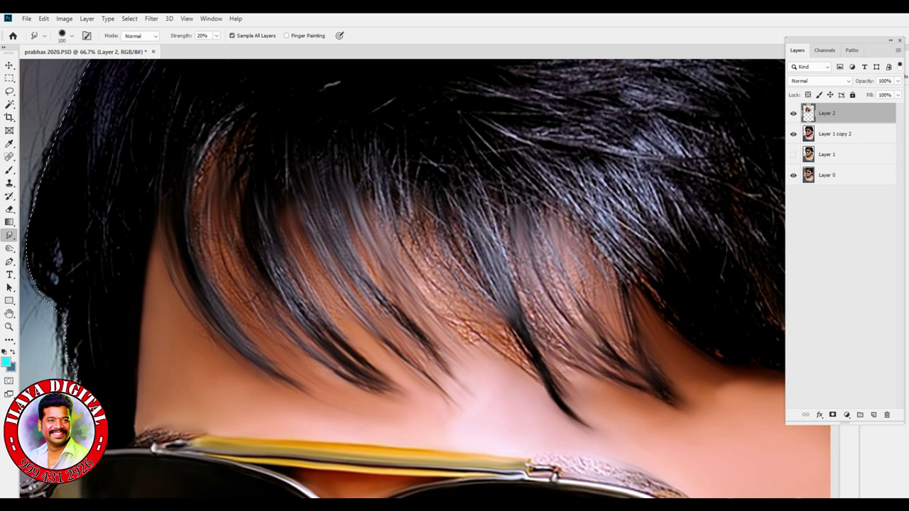
# Raise the smudge strength to 50% and blend the right forehead skin beside the last fringe strand
pyautogui.moveTo(603, 284); pyautogui.dragTo(426, 278)
pyautogui.scroll(-3, 424, 279)
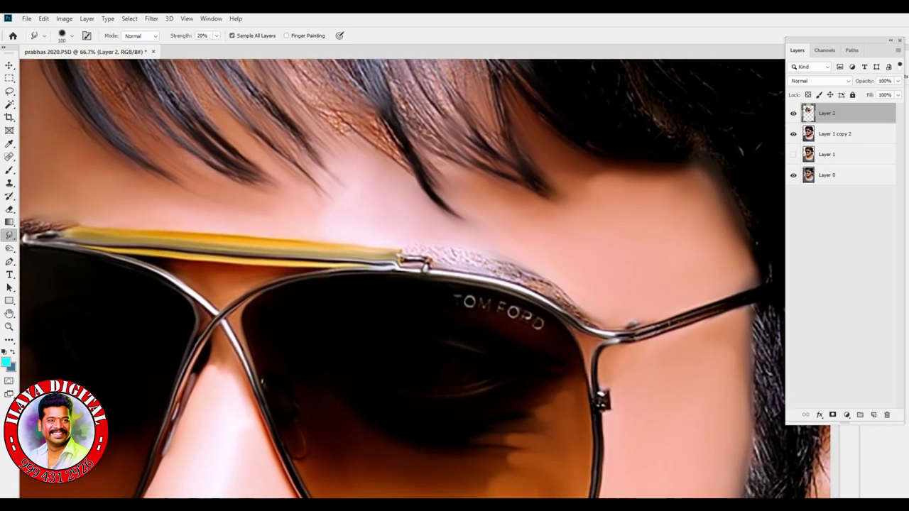
pyautogui.hotkey('ctrl', '-')
pyautogui.hotkey('ctrl', '-')
pyautogui.hotkey('ctrl', '+')
pyautogui.hotkey('ctrl', '+')
pyautogui.hotkey('ctrl', '+')
pyautogui.press('5')
pyautogui.moveTo(426, 284); pyautogui.dragTo(143, 433)
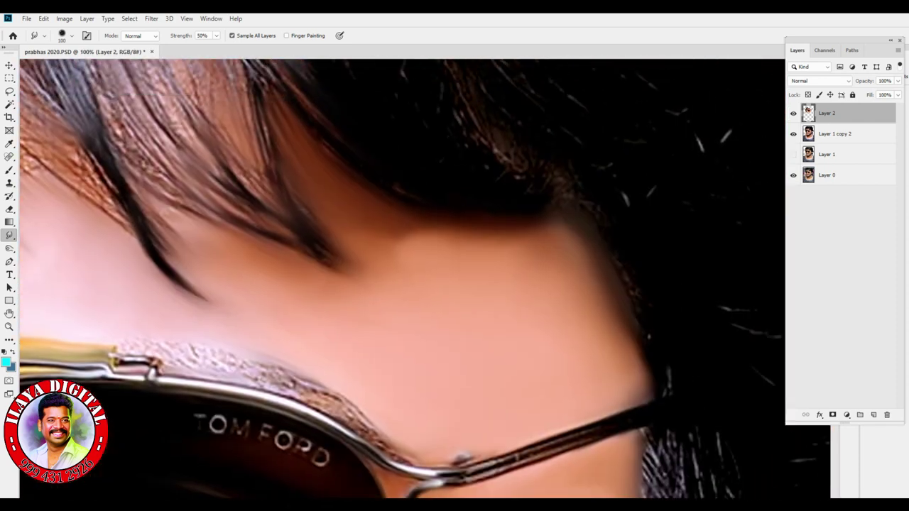
pyautogui.moveTo(383, 235)
pyautogui.mouseDown()
pyautogui.moveTo(426, 245)
pyautogui.moveTo(376, 234)
pyautogui.mouseUp()
# Smooth the surfaces of the upper front teeth with a 45–60 px Smudge brush at 50% strength
pyautogui.scroll(-3, 424, 291)
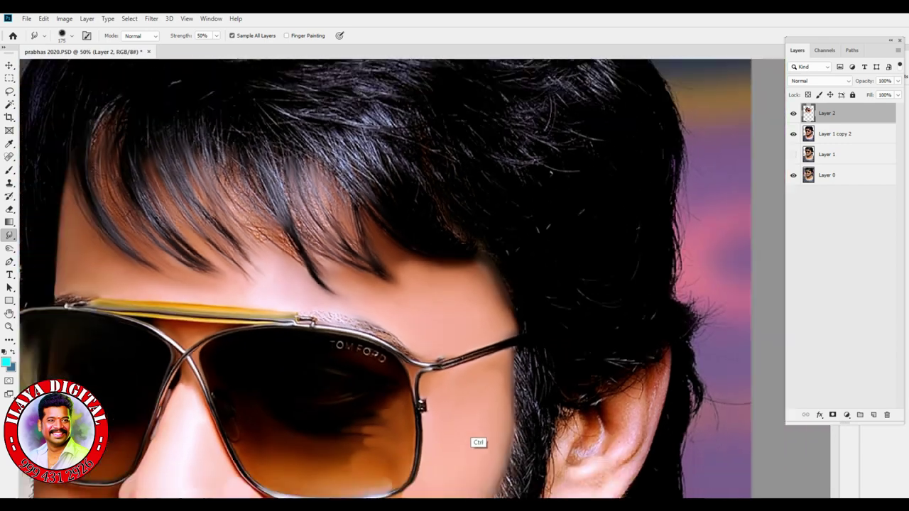
pyautogui.scroll(2, 424, 291)
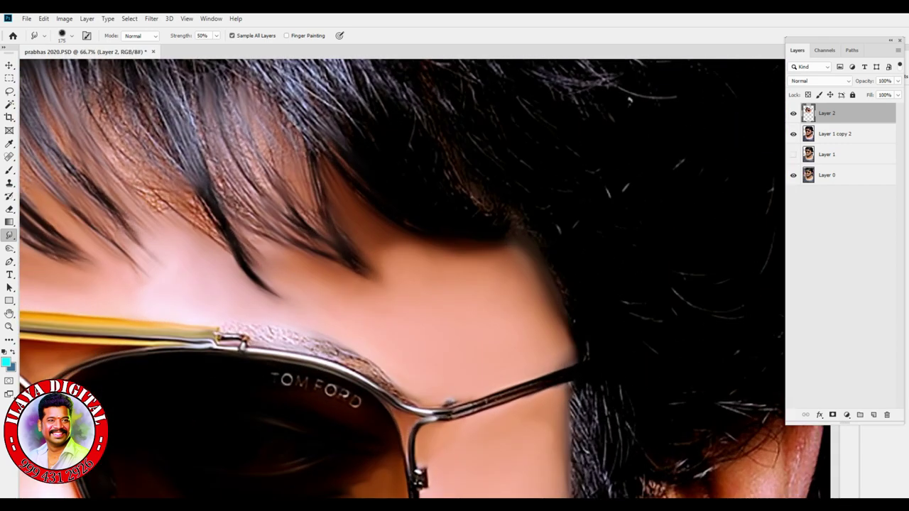
pyautogui.scroll(-4, 386, 367)
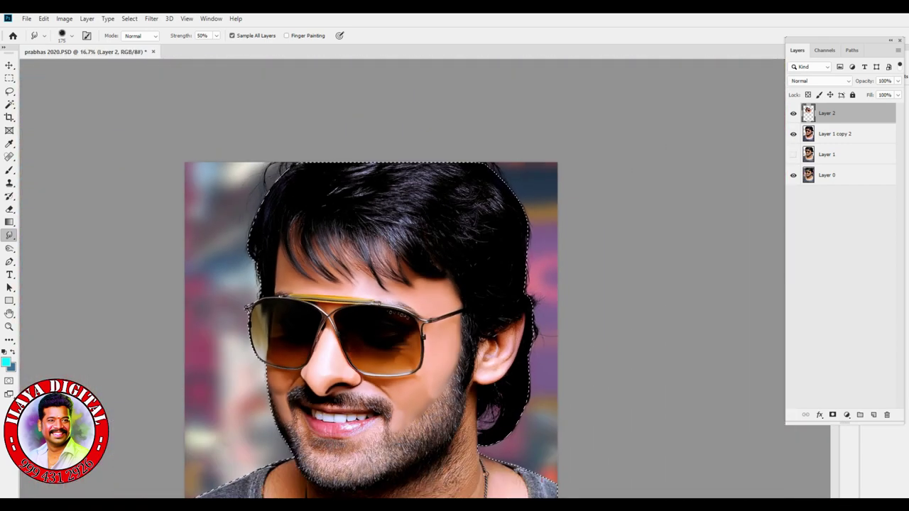
pyautogui.scroll(5, 471, 410)
pyautogui.scroll(-2, 470, 410)
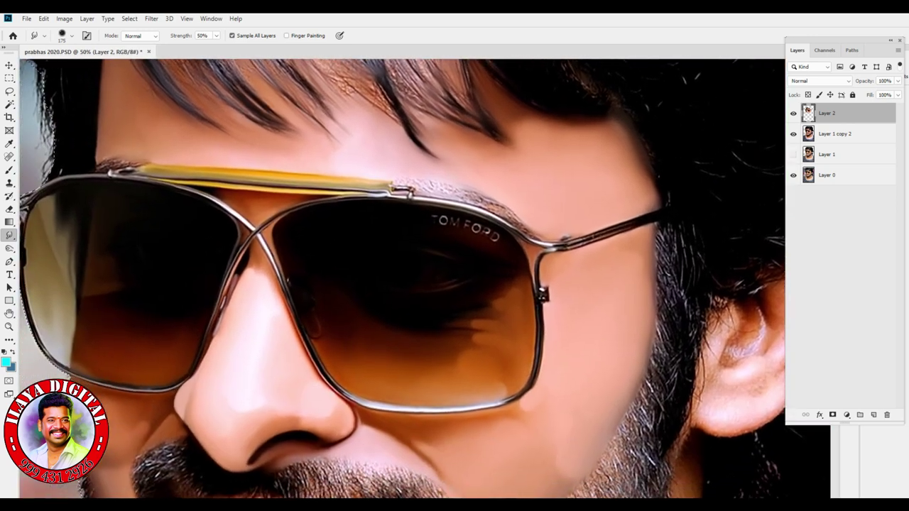
pyautogui.scroll(-1, 424, 279)
pyautogui.scroll(3, 426, 426)
pyautogui.press('[')
pyautogui.press('[')
pyautogui.press('[')
pyautogui.press('[')
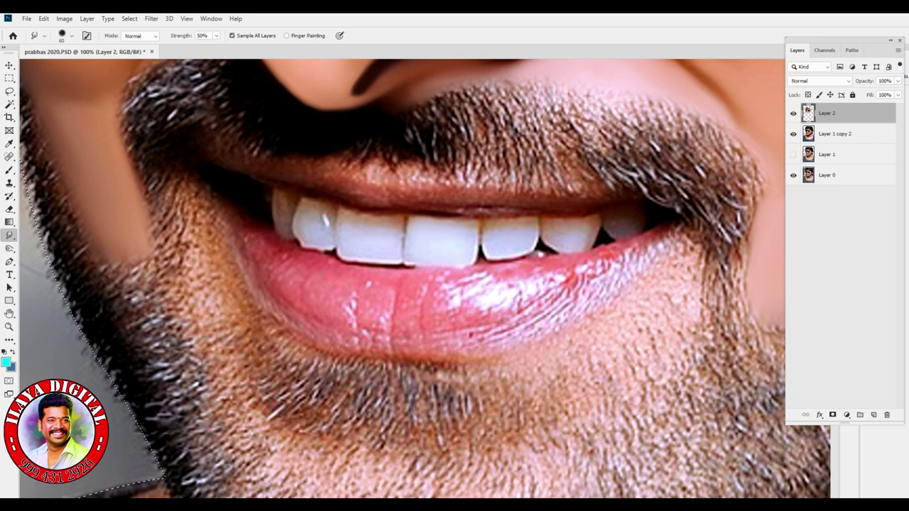
pyautogui.press('[')
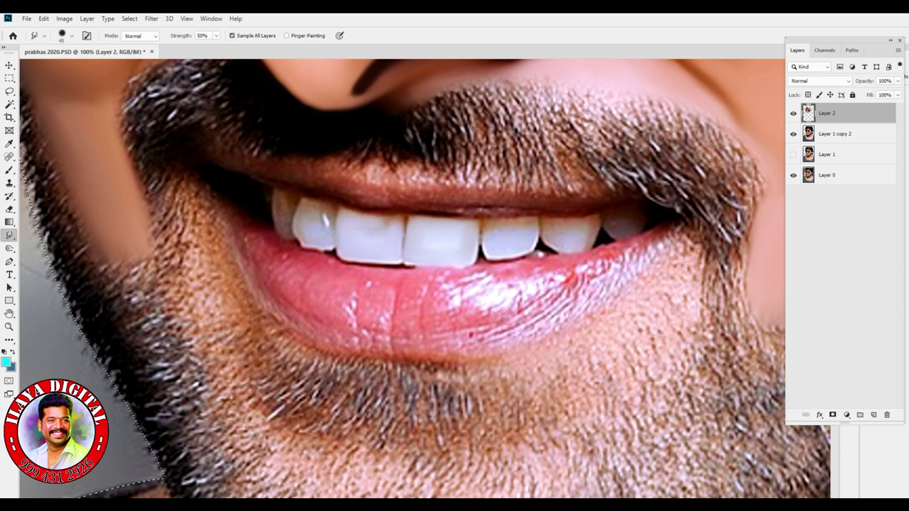
# Smudge out the highlight and uneven tones on the left front teeth with a 45 px brush
pyautogui.scroll(3, 392, 222)
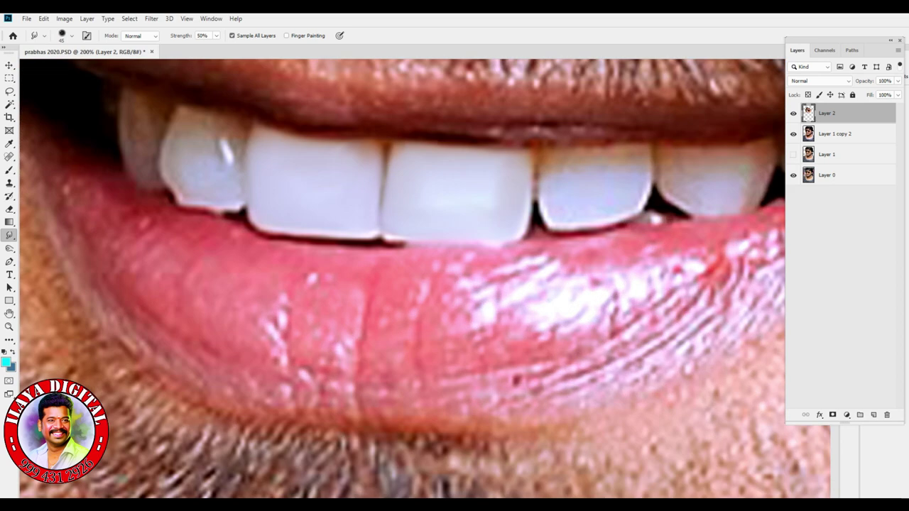
pyautogui.moveTo(455, 245)
pyautogui.mouseDown()
pyautogui.moveTo(455, 256)
pyautogui.moveTo(437, 231)
pyautogui.moveTo(409, 259)
pyautogui.moveTo(422, 215)
pyautogui.moveTo(439, 213)
pyautogui.moveTo(464, 234)
pyautogui.moveTo(461, 280)
pyautogui.mouseUp()
pyautogui.moveTo(403, 275); pyautogui.dragTo(405, 303)
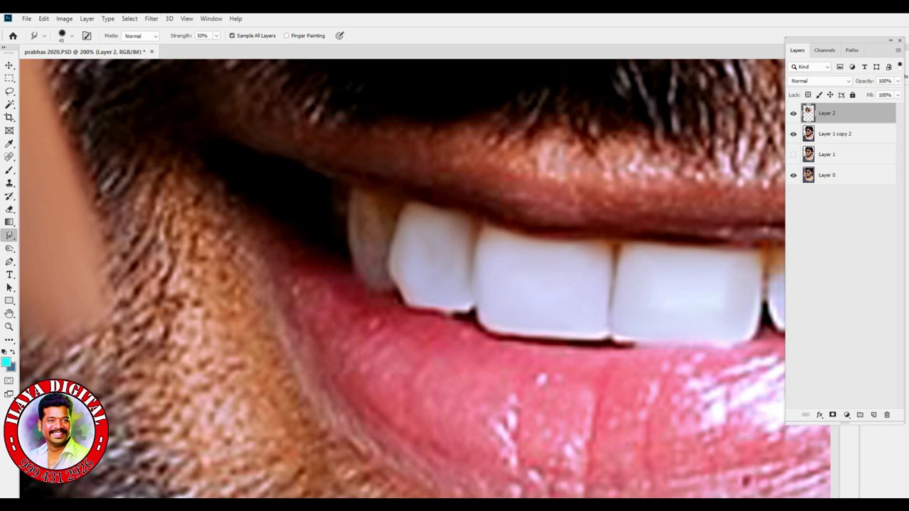
pyautogui.moveTo(458, 256); pyautogui.dragTo(454, 222)
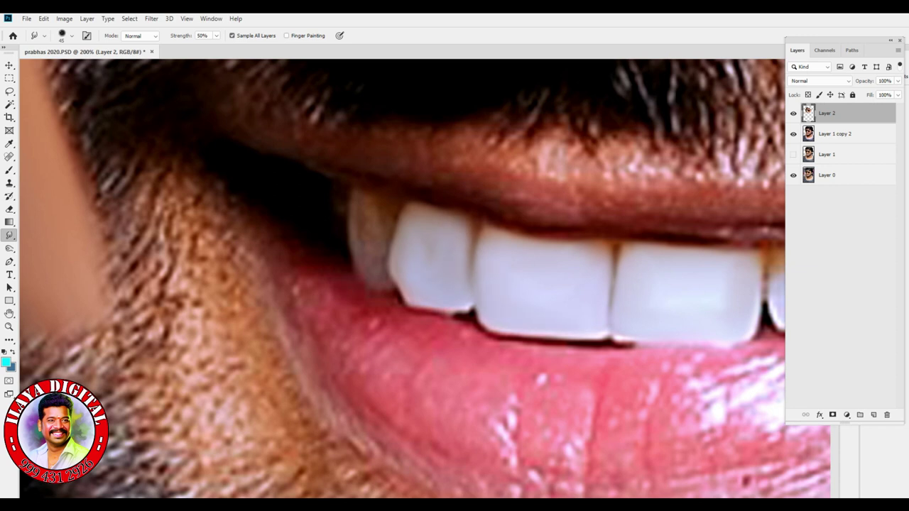
# Set the foreground colour to #aeabc5 and recolour and smooth the yellowish tooth at the left corner of the mouth
pyautogui.click(6, 363)
pyautogui.click(71, 178)
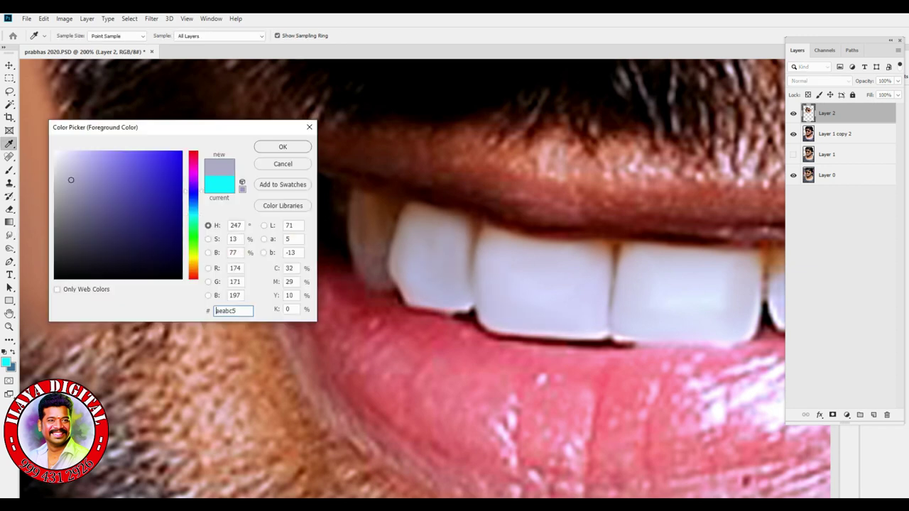
pyautogui.click(282, 146)
pyautogui.moveTo(369, 259)
pyautogui.mouseDown()
pyautogui.moveTo(366, 202)
pyautogui.moveTo(380, 199)
pyautogui.moveTo(383, 227)
pyautogui.mouseUp()
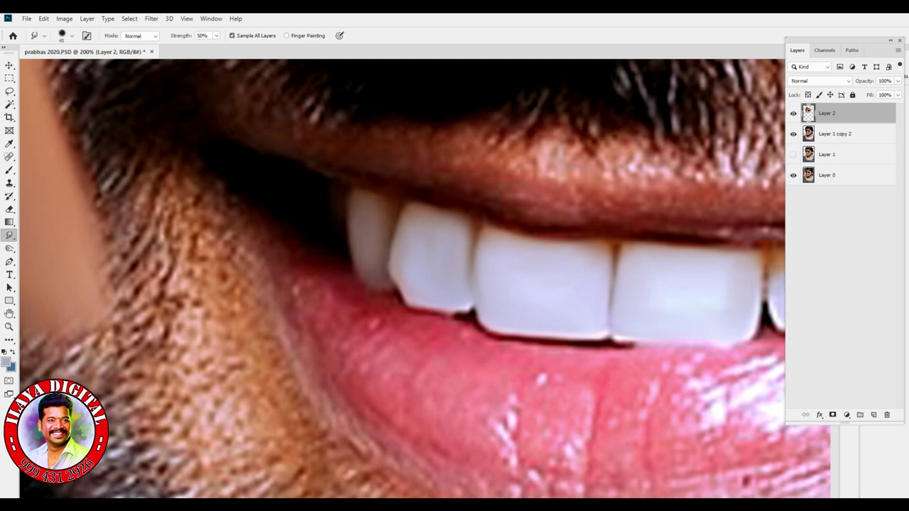
# Even out the yellowish edges and shading of the central front teeth with a 45 px brush
pyautogui.hscroll(5, 426, 277)
pyautogui.moveTo(455, 249); pyautogui.dragTo(480, 227)
pyautogui.moveTo(454, 276)
pyautogui.mouseDown()
pyautogui.moveTo(458, 298)
pyautogui.moveTo(533, 294)
pyautogui.mouseUp()
pyautogui.moveTo(543, 255)
pyautogui.mouseDown()
pyautogui.moveTo(548, 234)
pyautogui.moveTo(524, 242)
pyautogui.moveTo(474, 230)
pyautogui.moveTo(561, 226)
pyautogui.mouseUp()
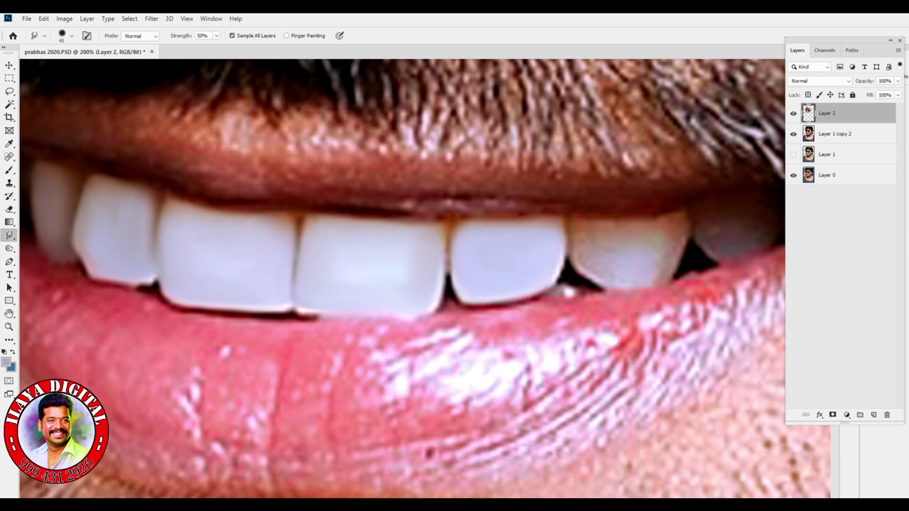
# Lighten and smooth the two rear teeth near the right corner of the mouth
pyautogui.moveTo(452, 242)
pyautogui.mouseDown()
pyautogui.moveTo(449, 277)
pyautogui.moveTo(308, 302)
pyautogui.mouseUp()
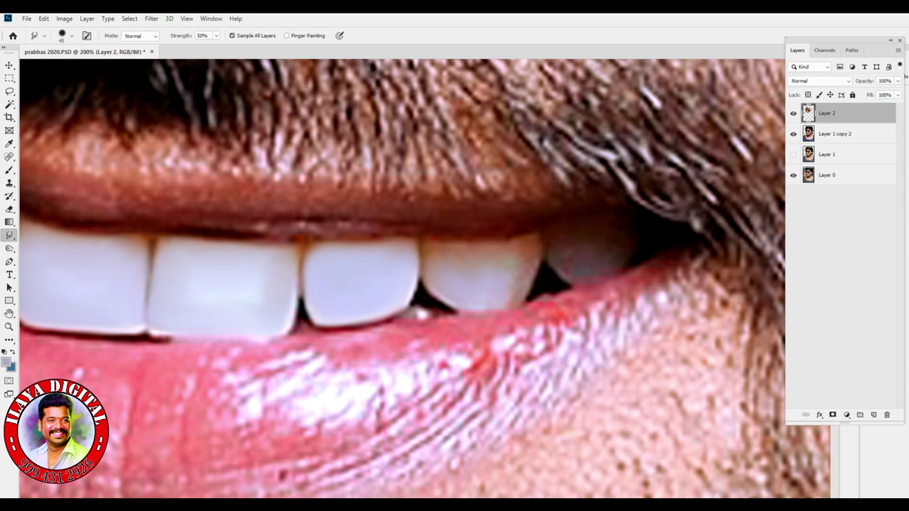
pyautogui.moveTo(486, 294)
pyautogui.mouseDown()
pyautogui.moveTo(509, 301)
pyautogui.moveTo(523, 242)
pyautogui.moveTo(437, 252)
pyautogui.moveTo(532, 242)
pyautogui.moveTo(527, 252)
pyautogui.moveTo(435, 251)
pyautogui.mouseUp()
pyautogui.moveTo(522, 256)
pyautogui.mouseDown()
pyautogui.moveTo(525, 242)
pyautogui.moveTo(596, 245)
pyautogui.moveTo(571, 266)
pyautogui.moveTo(607, 238)
pyautogui.moveTo(610, 249)
pyautogui.moveTo(622, 241)
pyautogui.moveTo(568, 236)
pyautogui.moveTo(622, 237)
pyautogui.moveTo(610, 259)
pyautogui.mouseUp()
# Smudge the lower edge of the upper lip above the front and right teeth into a smooth band with a 30 px brush
pyautogui.press('[')
pyautogui.moveTo(259, 229); pyautogui.dragTo(436, 232)
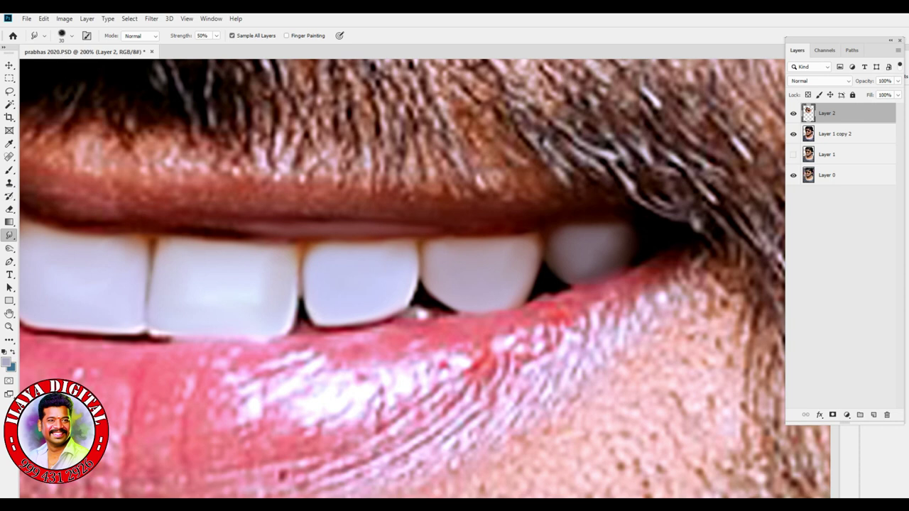
pyautogui.moveTo(284, 249); pyautogui.dragTo(551, 277)
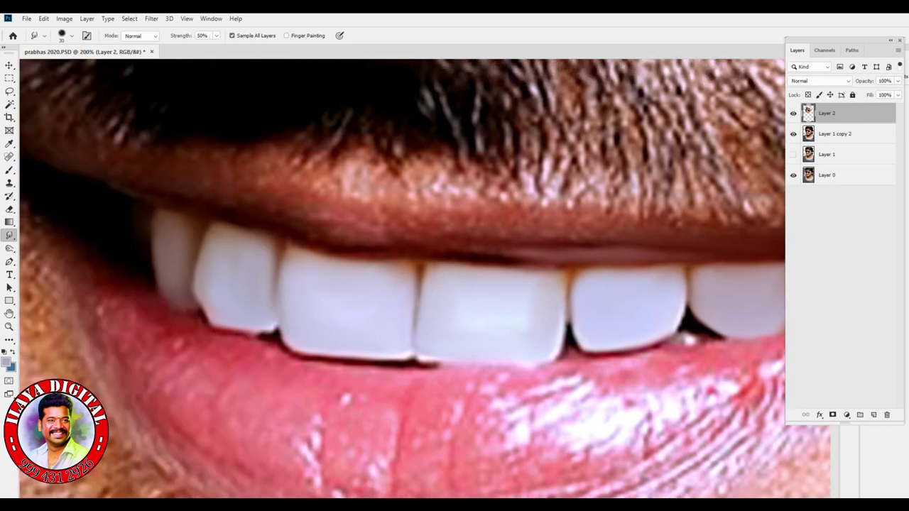
pyautogui.moveTo(500, 256); pyautogui.dragTo(586, 258)
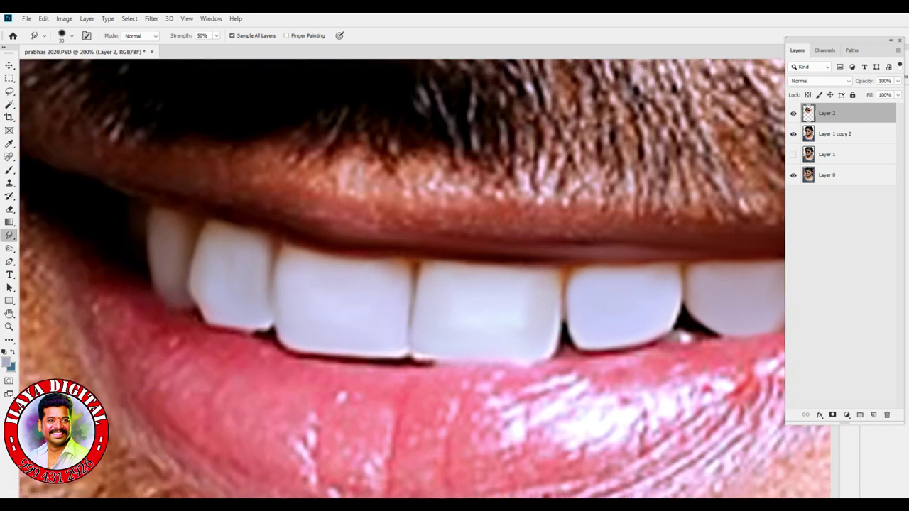
# Smooth the red body of the upper lip from its left half across the centre to the right side
pyautogui.scroll(-5, 468, 296)
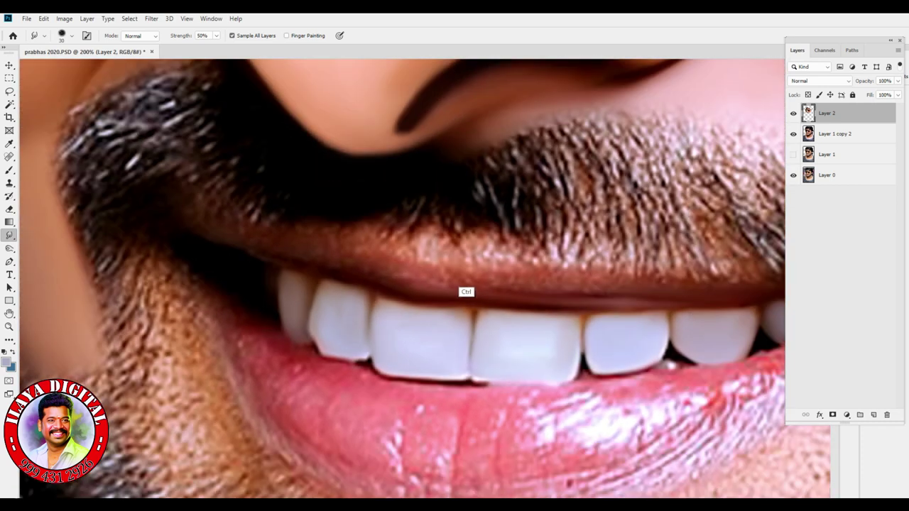
pyautogui.scroll(5, 426, 291)
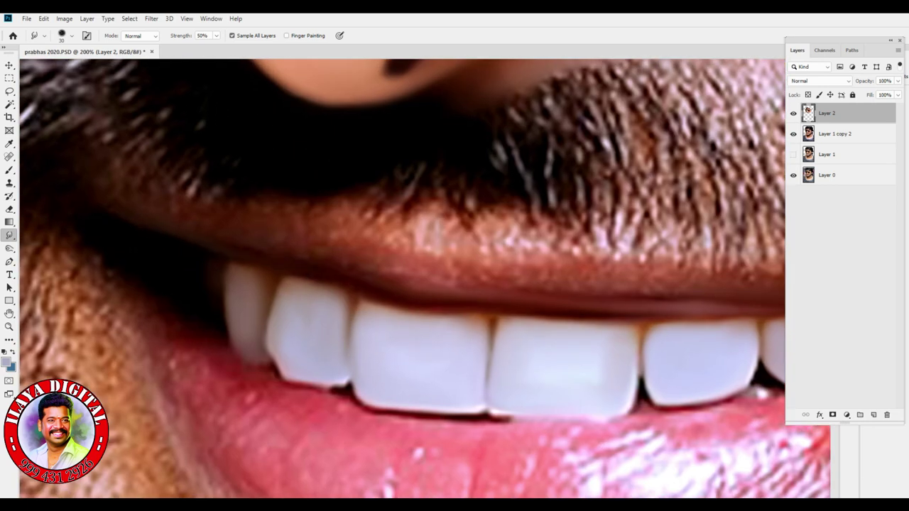
pyautogui.moveTo(395, 257); pyautogui.dragTo(265, 238)
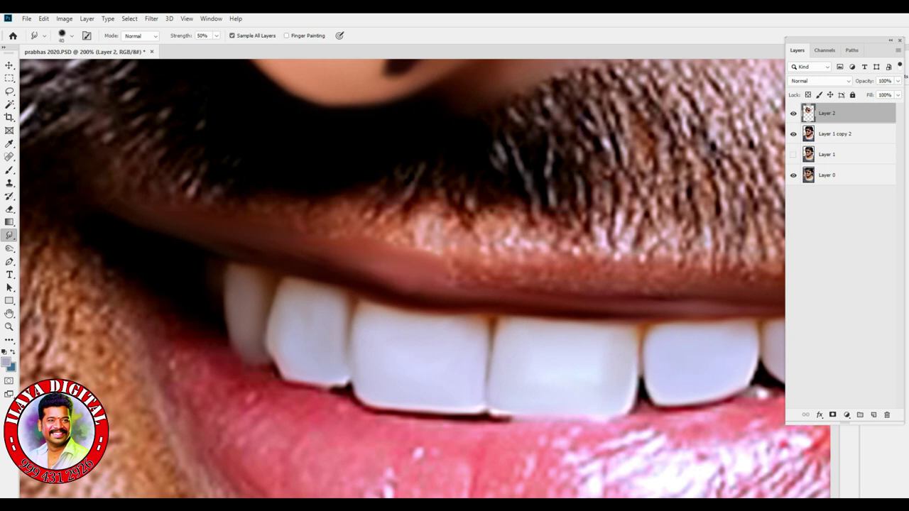
pyautogui.moveTo(486, 262); pyautogui.dragTo(682, 302)
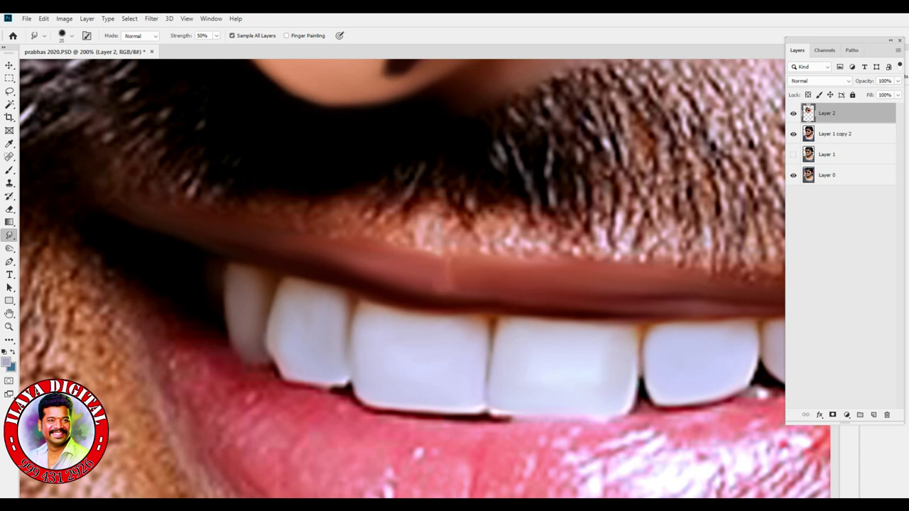
pyautogui.moveTo(682, 302); pyautogui.dragTo(462, 252)
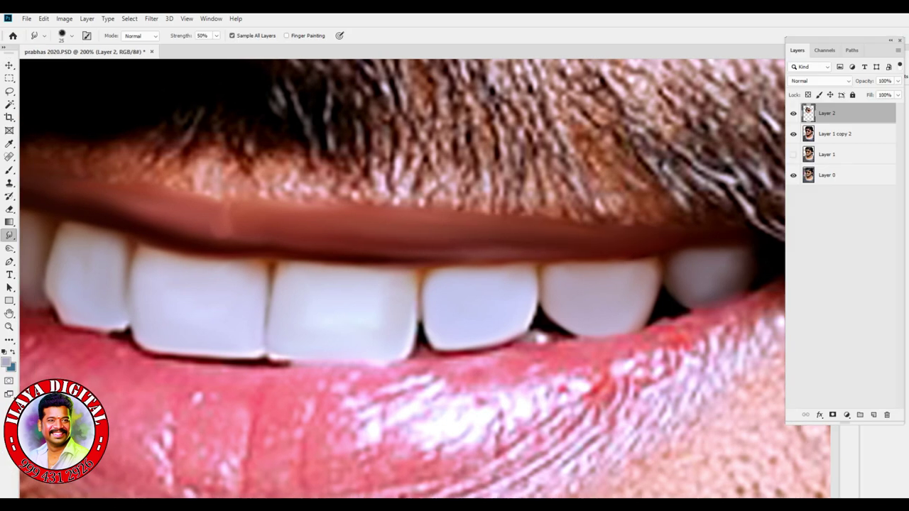
# Smudge the upper border of the upper lip into a soft, light rim below the moustache with a 25 px brush
pyautogui.hotkey('ctrl', '-')
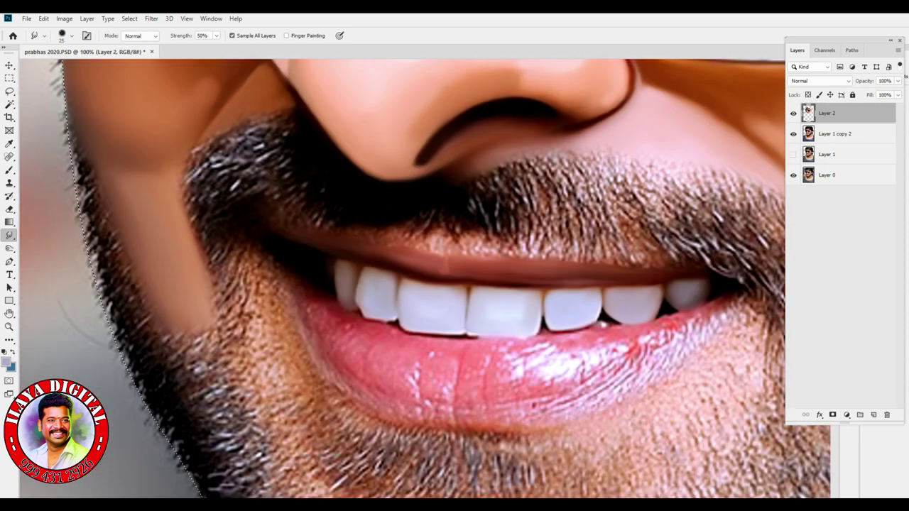
pyautogui.hotkey('ctrl', '+')
pyautogui.hotkey('ctrl', '+')
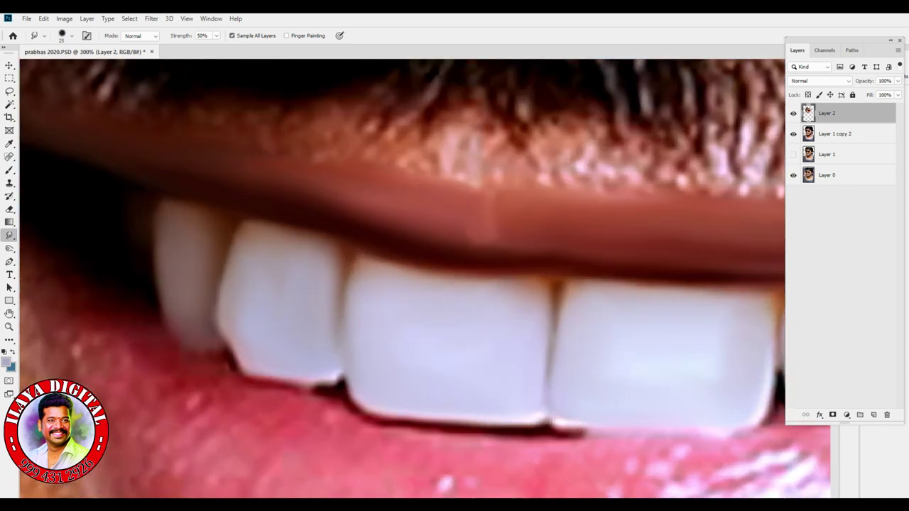
pyautogui.moveTo(455, 160); pyautogui.dragTo(359, 156)
pyautogui.moveTo(583, 171)
pyautogui.mouseDown()
pyautogui.moveTo(501, 177)
pyautogui.moveTo(487, 187)
pyautogui.mouseUp()
pyautogui.moveTo(568, 169); pyautogui.dragTo(661, 190)
pyautogui.moveTo(533, 188)
pyautogui.mouseDown()
pyautogui.moveTo(667, 197)
pyautogui.moveTo(653, 201)
pyautogui.mouseUp()
pyautogui.moveTo(497, 284); pyautogui.dragTo(284, 340)
pyautogui.moveTo(395, 232); pyautogui.dragTo(675, 263)
pyautogui.moveTo(742, 274)
pyautogui.mouseDown()
pyautogui.moveTo(378, 259)
pyautogui.moveTo(469, 258)
pyautogui.mouseUp()
pyautogui.moveTo(602, 277); pyautogui.dragTo(509, 263)
pyautogui.moveTo(455, 284); pyautogui.dragTo(382, 275)
pyautogui.moveTo(320, 279); pyautogui.dragTo(742, 295)
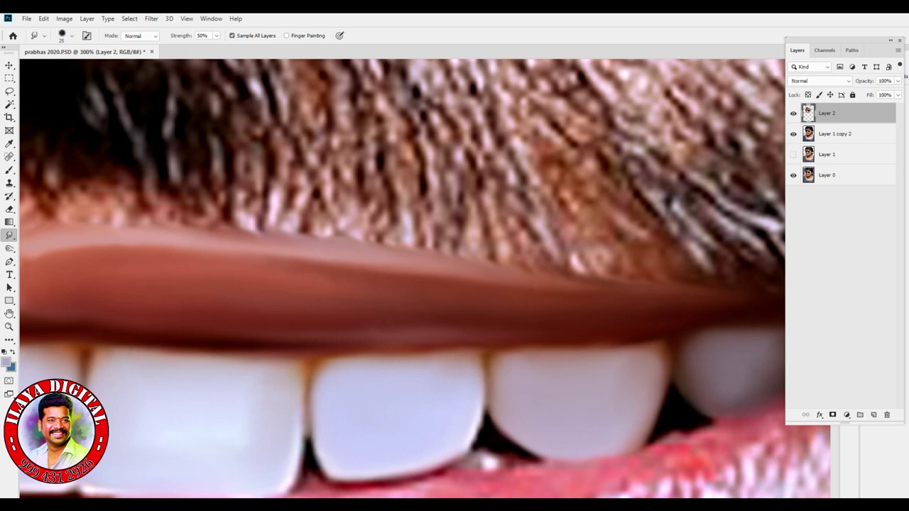
# Refine the shading and border at the right and left ends of the upper lip with the 25 px brush
pyautogui.moveTo(355, 284); pyautogui.dragTo(460, 305)
pyautogui.moveTo(497, 274)
pyautogui.mouseDown()
pyautogui.moveTo(611, 277)
pyautogui.moveTo(401, 248)
pyautogui.mouseUp()
pyautogui.moveTo(618, 288); pyautogui.dragTo(706, 311)
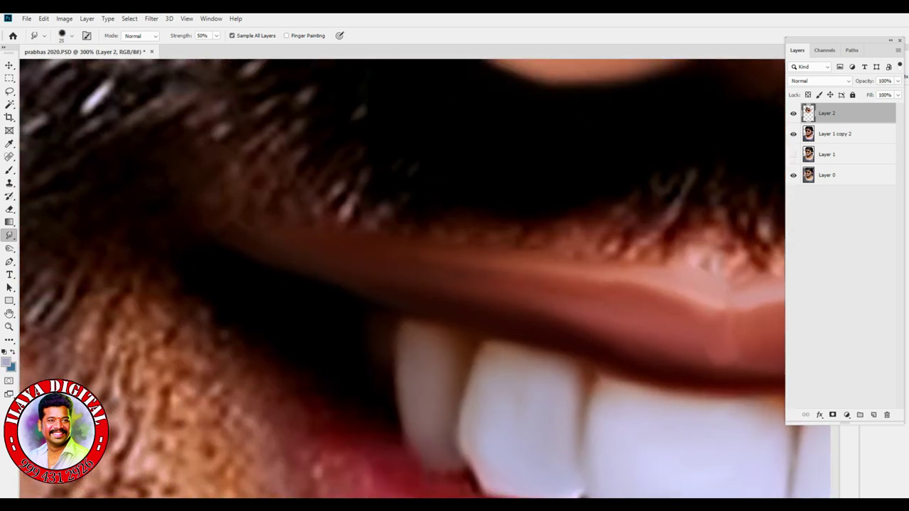
pyautogui.moveTo(517, 274)
pyautogui.mouseDown()
pyautogui.moveTo(670, 295)
pyautogui.moveTo(525, 295)
pyautogui.moveTo(465, 280)
pyautogui.mouseUp()
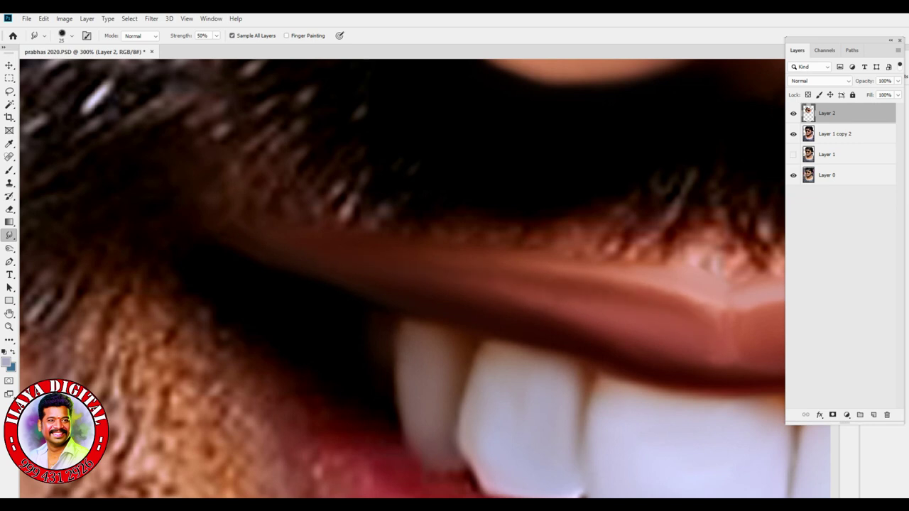
# Blend the light notch and vertical crease at the centre of the upper lip
pyautogui.hscroll(5, 486, 335)
pyautogui.scroll(-1, 486, 335)
pyautogui.scroll(-2, 486, 335)
pyautogui.scroll(3, 481, 343)
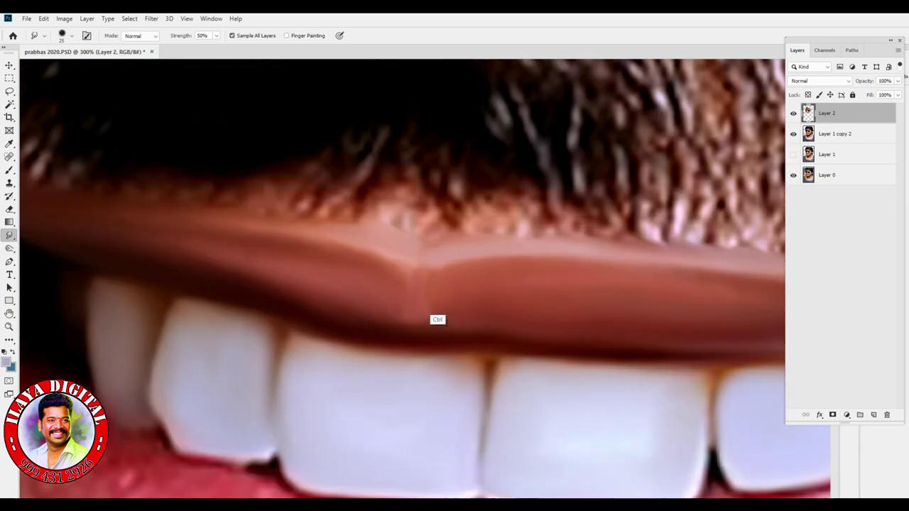
pyautogui.moveTo(376, 260); pyautogui.dragTo(407, 284)
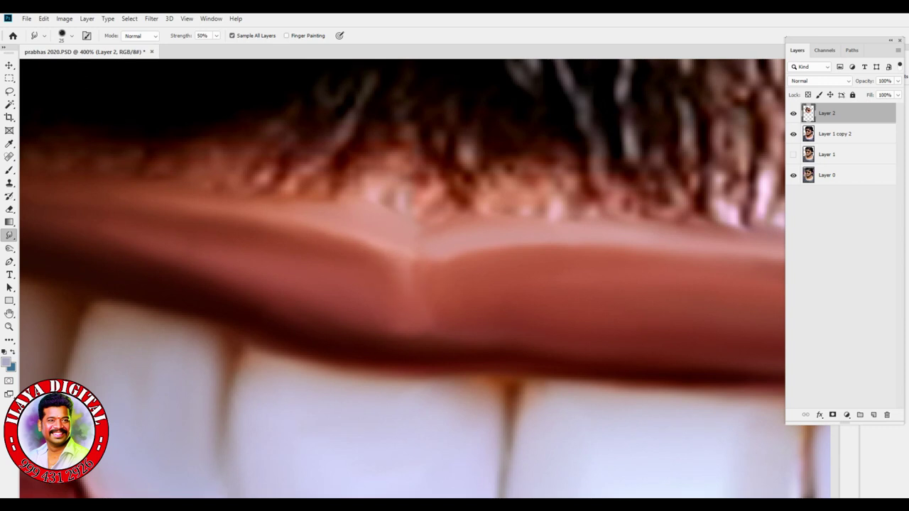
pyautogui.scroll(-1, 414, 284)
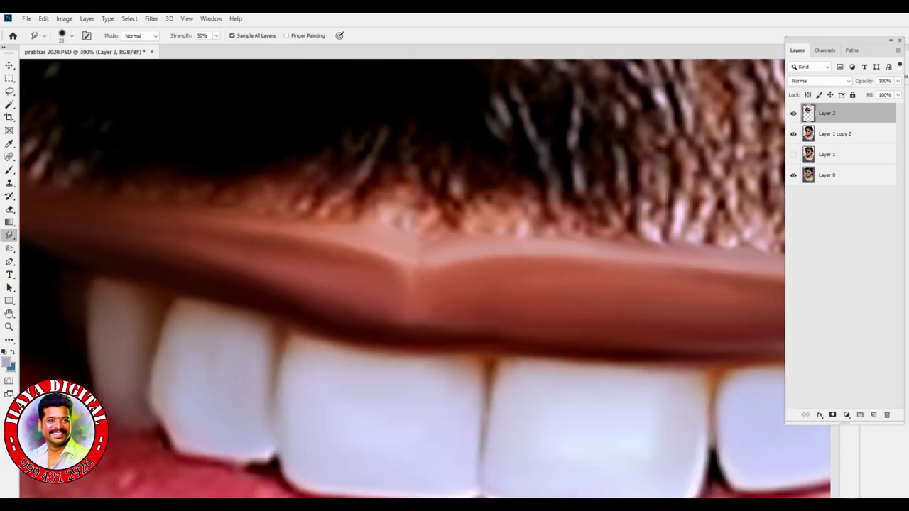
# Smudge the skin texture directly above the centre of the upper lip upward into the moustache
pyautogui.moveTo(498, 229)
pyautogui.mouseDown()
pyautogui.moveTo(502, 205)
pyautogui.moveTo(535, 211)
pyautogui.mouseUp()
pyautogui.moveTo(440, 234)
pyautogui.mouseDown()
pyautogui.moveTo(425, 205)
pyautogui.moveTo(291, 195)
pyautogui.mouseUp()
pyautogui.moveTo(331, 220); pyautogui.dragTo(304, 200)
pyautogui.moveTo(536, 234); pyautogui.dragTo(537, 207)
pyautogui.moveTo(579, 234); pyautogui.dragTo(581, 206)
pyautogui.moveTo(610, 236); pyautogui.dragTo(609, 212)
pyautogui.moveTo(437, 242); pyautogui.dragTo(436, 218)
# Smooth the lower lip's upper edge along the teeth and smudge out the white spot between the right teeth at 50% strength
pyautogui.hotkey('ctrl', '-')
pyautogui.hotkey('ctrl', '-')
pyautogui.hotkey('ctrl', '-')
pyautogui.hotkey('ctrl', '-')
pyautogui.hotkey('ctrl', '+')
pyautogui.hotkey('ctrl', '+')
pyautogui.press('5')
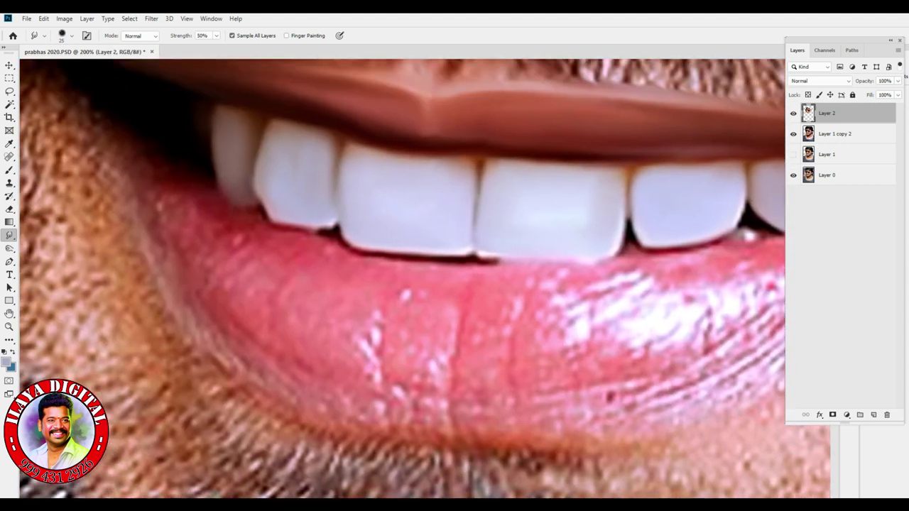
pyautogui.moveTo(498, 263); pyautogui.dragTo(497, 252)
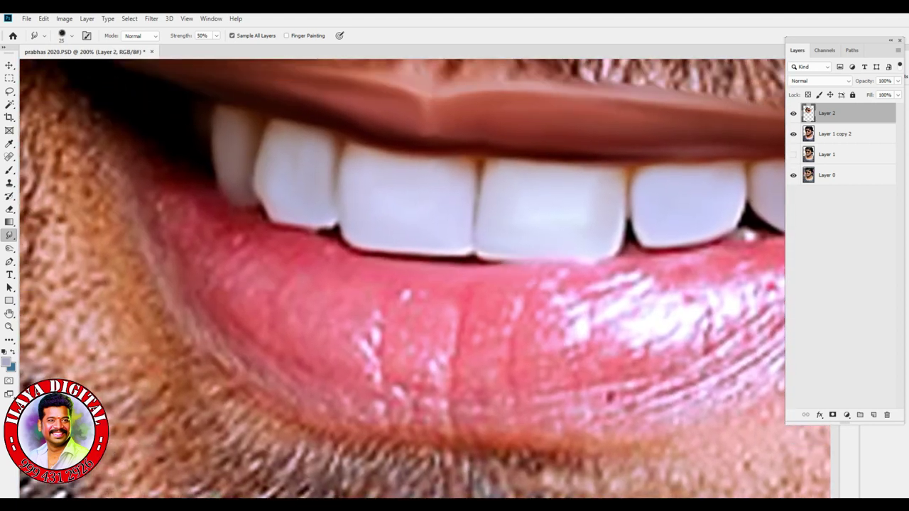
pyautogui.moveTo(561, 274)
pyautogui.mouseDown()
pyautogui.moveTo(625, 256)
pyautogui.moveTo(619, 271)
pyautogui.moveTo(589, 263)
pyautogui.moveTo(707, 250)
pyautogui.mouseUp()
pyautogui.moveTo(454, 284); pyautogui.dragTo(149, 337)
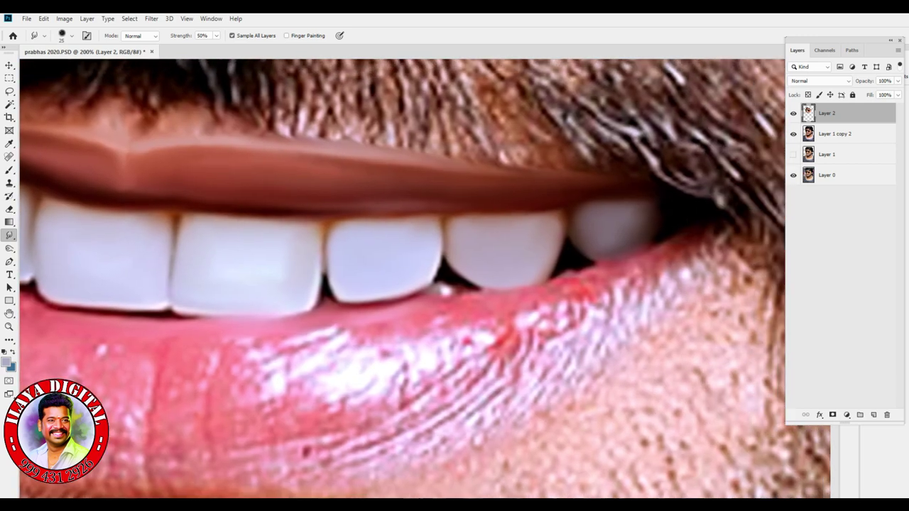
pyautogui.moveTo(456, 291)
pyautogui.mouseDown()
pyautogui.moveTo(440, 277)
pyautogui.moveTo(514, 288)
pyautogui.moveTo(657, 253)
pyautogui.moveTo(693, 233)
pyautogui.mouseUp()
pyautogui.moveTo(624, 281); pyautogui.dragTo(544, 309)
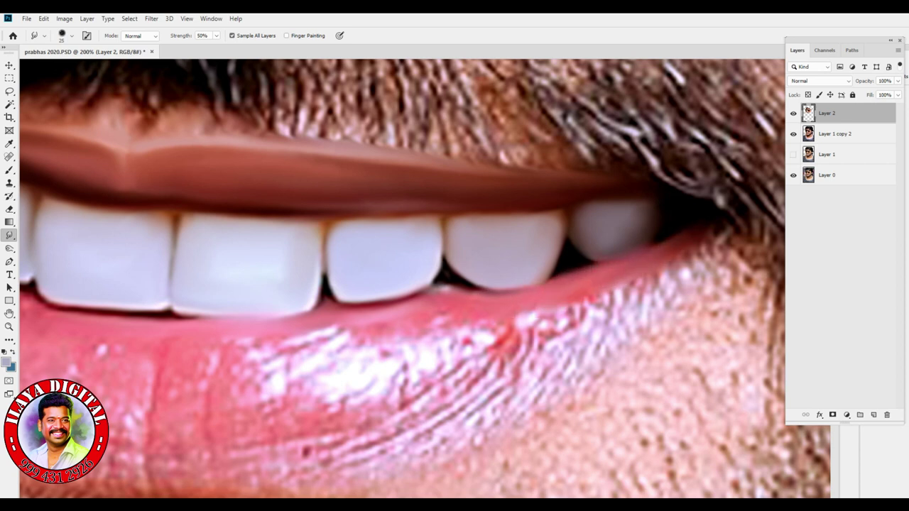
pyautogui.moveTo(452, 288); pyautogui.dragTo(479, 295)
# Smudge the glossy white highlight on the right half of the lower lip into soft diagonal streaks
pyautogui.moveTo(430, 322)
pyautogui.mouseDown()
pyautogui.moveTo(458, 318)
pyautogui.moveTo(497, 335)
pyautogui.moveTo(529, 321)
pyautogui.mouseUp()
pyautogui.moveTo(355, 284); pyautogui.dragTo(504, 252)
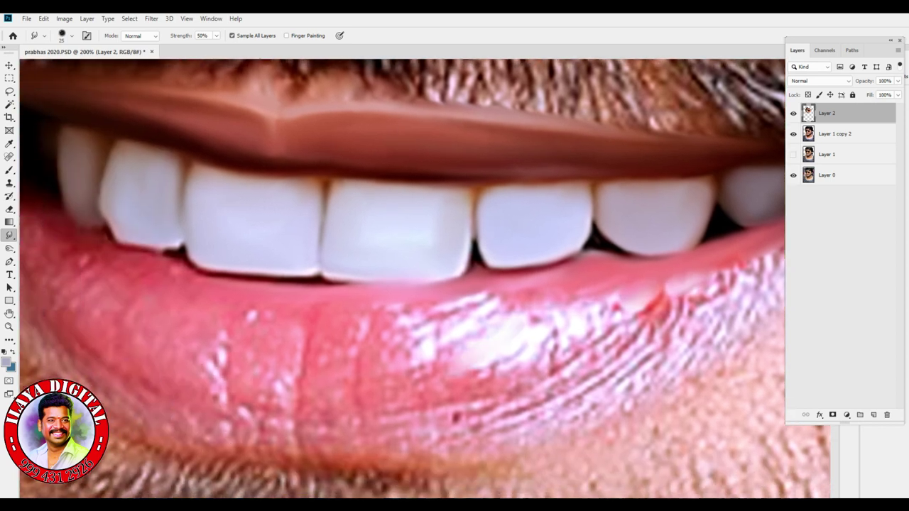
pyautogui.moveTo(497, 376)
pyautogui.mouseDown()
pyautogui.moveTo(561, 329)
pyautogui.moveTo(595, 313)
pyautogui.moveTo(615, 316)
pyautogui.mouseUp()
pyautogui.moveTo(497, 303)
pyautogui.mouseDown()
pyautogui.moveTo(441, 343)
pyautogui.moveTo(434, 315)
pyautogui.moveTo(483, 298)
pyautogui.moveTo(522, 292)
pyautogui.moveTo(511, 312)
pyautogui.moveTo(547, 308)
pyautogui.moveTo(523, 317)
pyautogui.moveTo(590, 297)
pyautogui.moveTo(600, 305)
pyautogui.mouseUp()
pyautogui.moveTo(384, 342)
pyautogui.mouseDown()
pyautogui.moveTo(392, 312)
pyautogui.moveTo(426, 307)
pyautogui.moveTo(415, 363)
pyautogui.mouseUp()
pyautogui.moveTo(408, 323)
pyautogui.mouseDown()
pyautogui.moveTo(377, 369)
pyautogui.moveTo(377, 398)
pyautogui.moveTo(423, 362)
pyautogui.moveTo(476, 364)
pyautogui.moveTo(426, 355)
pyautogui.moveTo(497, 376)
pyautogui.mouseUp()
pyautogui.moveTo(550, 338)
pyautogui.mouseDown()
pyautogui.moveTo(525, 366)
pyautogui.moveTo(483, 383)
pyautogui.mouseUp()
pyautogui.moveTo(554, 359)
pyautogui.mouseDown()
pyautogui.moveTo(596, 330)
pyautogui.moveTo(511, 391)
pyautogui.moveTo(539, 307)
pyautogui.moveTo(582, 311)
pyautogui.moveTo(561, 326)
pyautogui.mouseUp()
pyautogui.moveTo(622, 310)
pyautogui.mouseDown()
pyautogui.moveTo(646, 292)
pyautogui.moveTo(643, 330)
pyautogui.moveTo(576, 383)
pyautogui.moveTo(472, 429)
pyautogui.moveTo(425, 430)
pyautogui.moveTo(540, 384)
pyautogui.mouseUp()
# Smooth the fine creases along the lower right part of the lower lip with a 45 px brush
pyautogui.moveTo(653, 348)
pyautogui.mouseDown()
pyautogui.moveTo(597, 387)
pyautogui.moveTo(433, 437)
pyautogui.mouseUp()
pyautogui.moveTo(518, 422); pyautogui.dragTo(440, 435)
pyautogui.moveTo(631, 369); pyautogui.dragTo(422, 452)
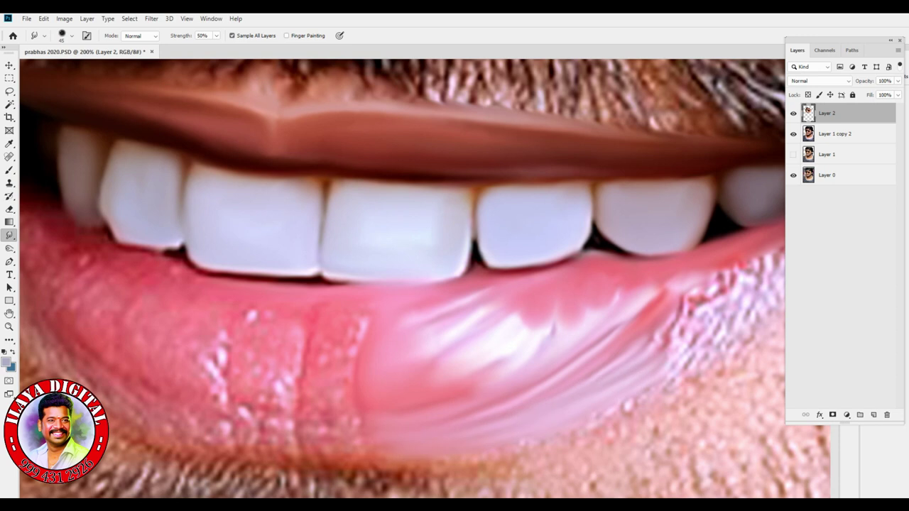
pyautogui.moveTo(529, 411); pyautogui.dragTo(469, 435)
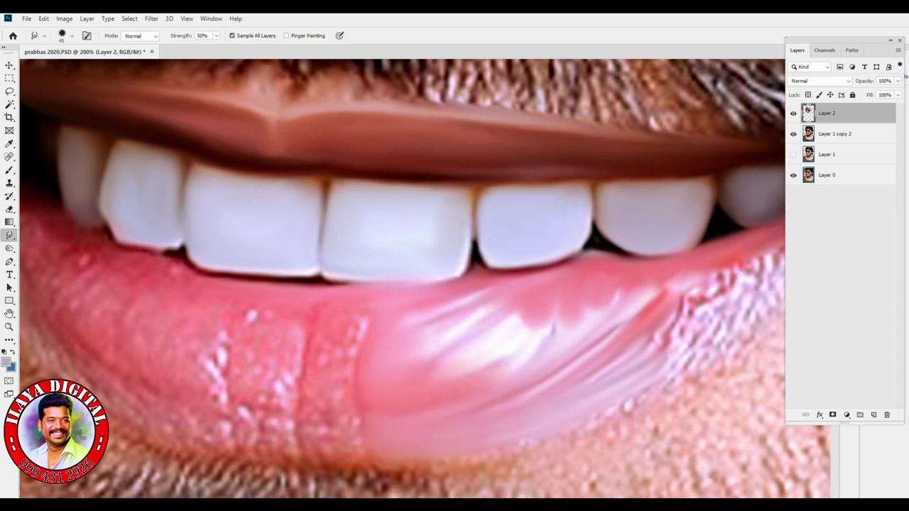
# Blend the wrinkled right end and outer edge of the lower lip up to the mouth corner with a 40 px brush
pyautogui.press('[')
pyautogui.moveTo(454, 284); pyautogui.dragTo(334, 341)
pyautogui.moveTo(416, 412)
pyautogui.mouseDown()
pyautogui.moveTo(486, 346)
pyautogui.moveTo(571, 291)
pyautogui.moveTo(519, 334)
pyautogui.moveTo(596, 287)
pyautogui.moveTo(440, 426)
pyautogui.moveTo(376, 447)
pyautogui.mouseUp()
pyautogui.moveTo(508, 323)
pyautogui.mouseDown()
pyautogui.moveTo(469, 370)
pyautogui.moveTo(465, 336)
pyautogui.moveTo(312, 444)
pyautogui.mouseUp()
pyautogui.moveTo(434, 408); pyautogui.dragTo(405, 352)
pyautogui.moveTo(469, 333); pyautogui.dragTo(489, 327)
pyautogui.moveTo(356, 369); pyautogui.dragTo(486, 263)
pyautogui.moveTo(490, 344); pyautogui.dragTo(539, 314)
pyautogui.moveTo(465, 334); pyautogui.dragTo(401, 373)
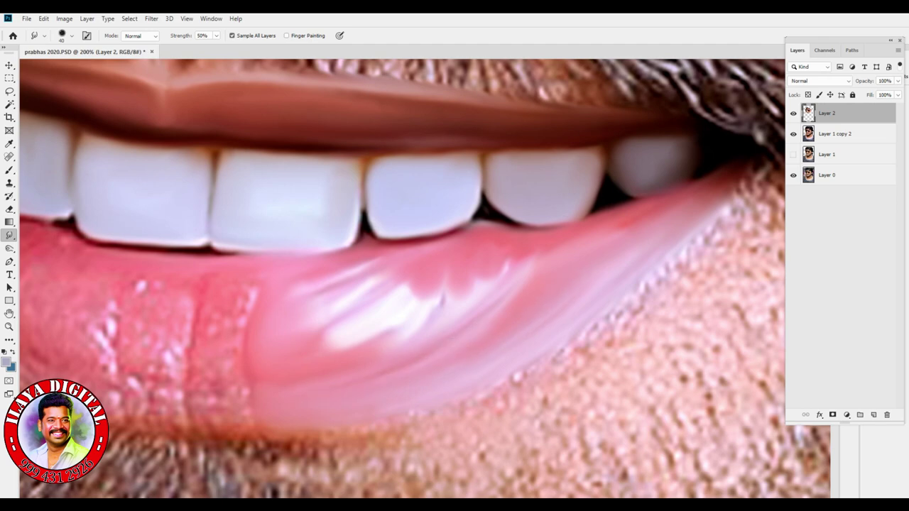
# Smudge the texture and specks on the left half and centre of the lower lip smooth with a 45 px brush, keeping the vertical folds
pyautogui.scroll(-8, 503, 395)
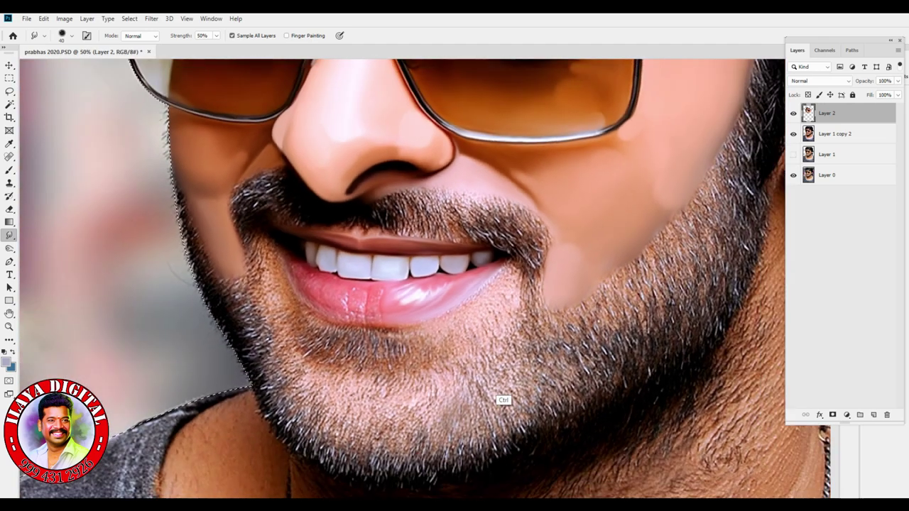
pyautogui.scroll(2, 504, 395)
pyautogui.scroll(5, 504, 394)
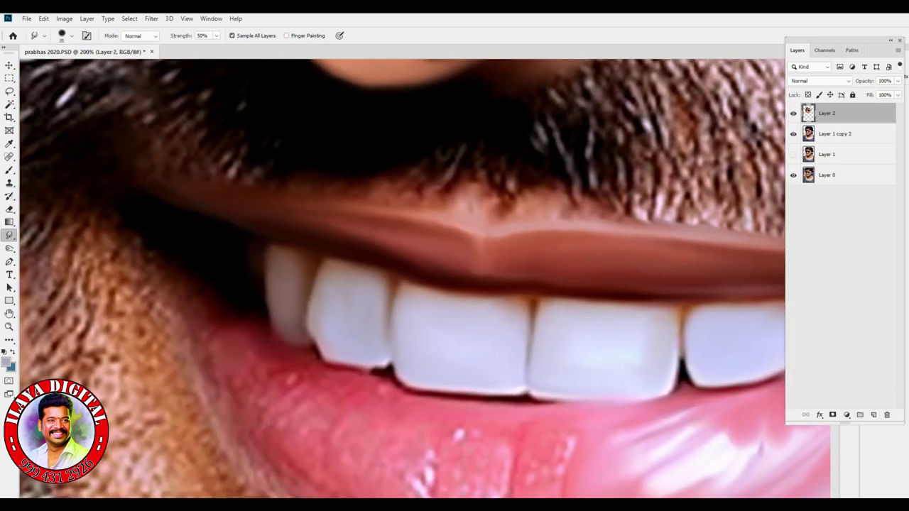
pyautogui.moveTo(327, 377)
pyautogui.mouseDown()
pyautogui.moveTo(384, 387)
pyautogui.moveTo(355, 380)
pyautogui.mouseUp()
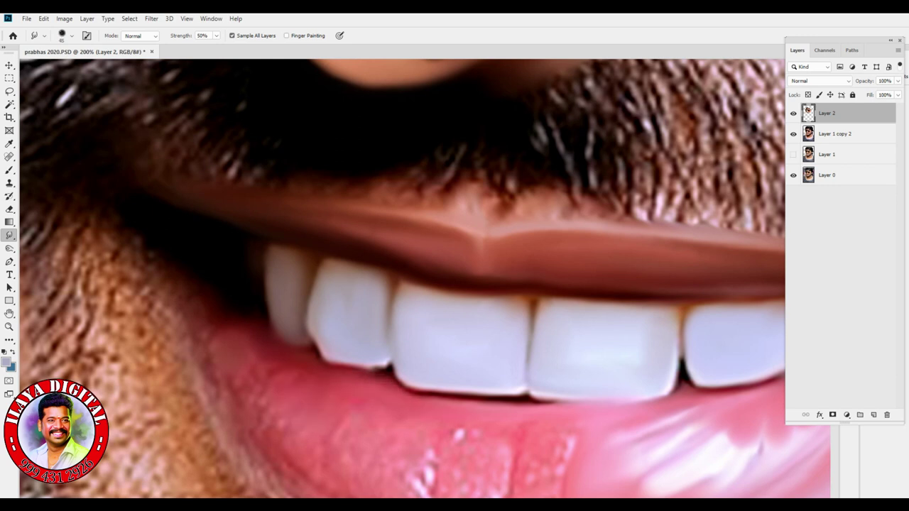
pyautogui.moveTo(356, 419); pyautogui.dragTo(260, 316)
pyautogui.moveTo(319, 383)
pyautogui.mouseDown()
pyautogui.moveTo(335, 351)
pyautogui.moveTo(366, 334)
pyautogui.moveTo(407, 342)
pyautogui.moveTo(391, 397)
pyautogui.mouseUp()
pyautogui.moveTo(363, 367); pyautogui.dragTo(365, 420)
pyautogui.moveTo(473, 334)
pyautogui.mouseDown()
pyautogui.moveTo(460, 374)
pyautogui.moveTo(426, 419)
pyautogui.moveTo(451, 432)
pyautogui.mouseUp()
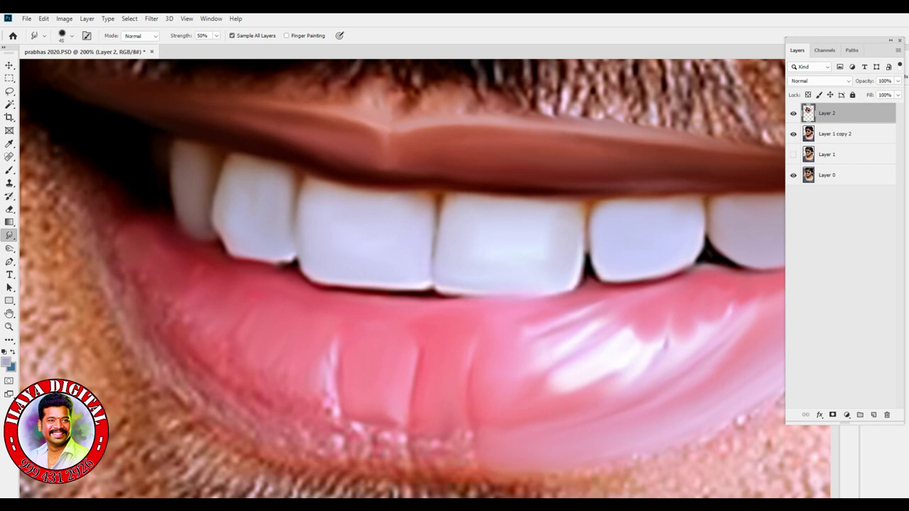
# Smooth the left corner and leftmost fold of the lower lip and blend the speckled band along its lower edge
pyautogui.moveTo(295, 391)
pyautogui.mouseDown()
pyautogui.moveTo(316, 390)
pyautogui.moveTo(316, 408)
pyautogui.mouseUp()
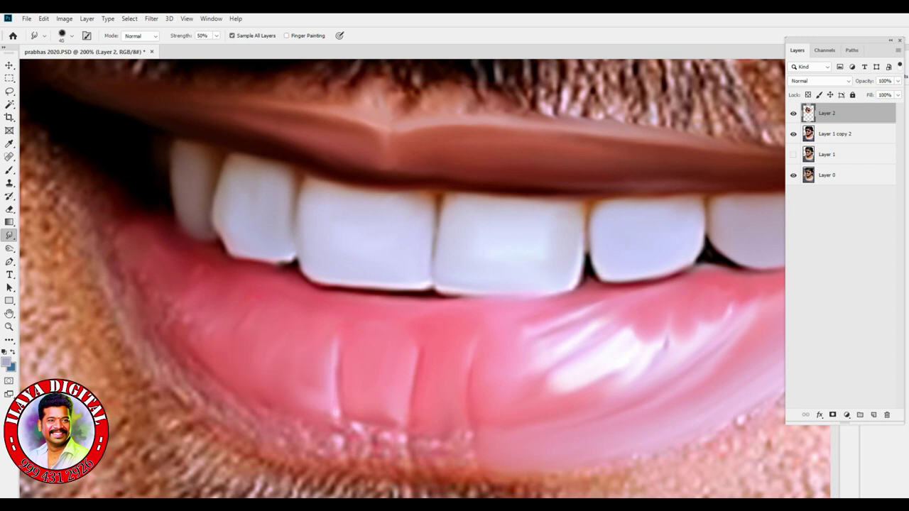
pyautogui.moveTo(216, 284); pyautogui.dragTo(208, 311)
pyautogui.moveTo(215, 326)
pyautogui.mouseDown()
pyautogui.moveTo(176, 281)
pyautogui.moveTo(209, 316)
pyautogui.mouseUp()
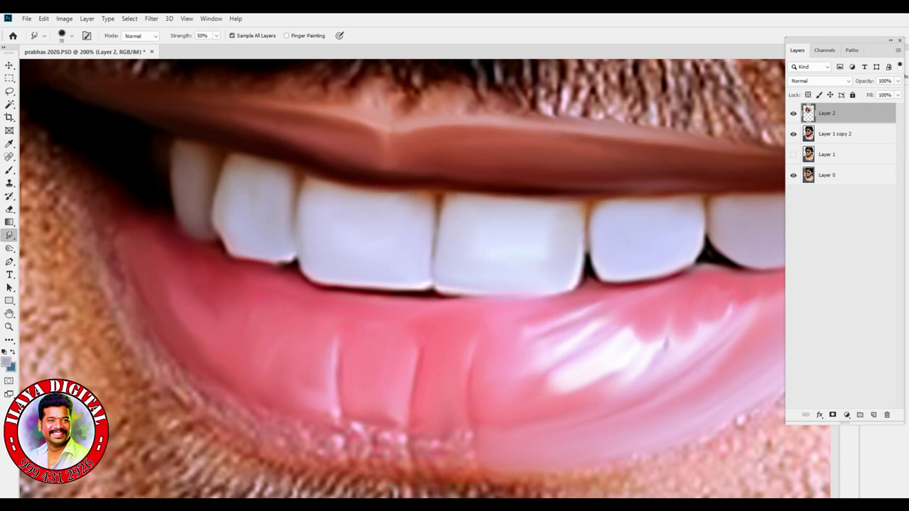
pyautogui.moveTo(238, 387)
pyautogui.mouseDown()
pyautogui.moveTo(264, 410)
pyautogui.moveTo(334, 430)
pyautogui.moveTo(364, 422)
pyautogui.moveTo(415, 446)
pyautogui.mouseUp()
pyautogui.moveTo(330, 421); pyautogui.dragTo(473, 438)
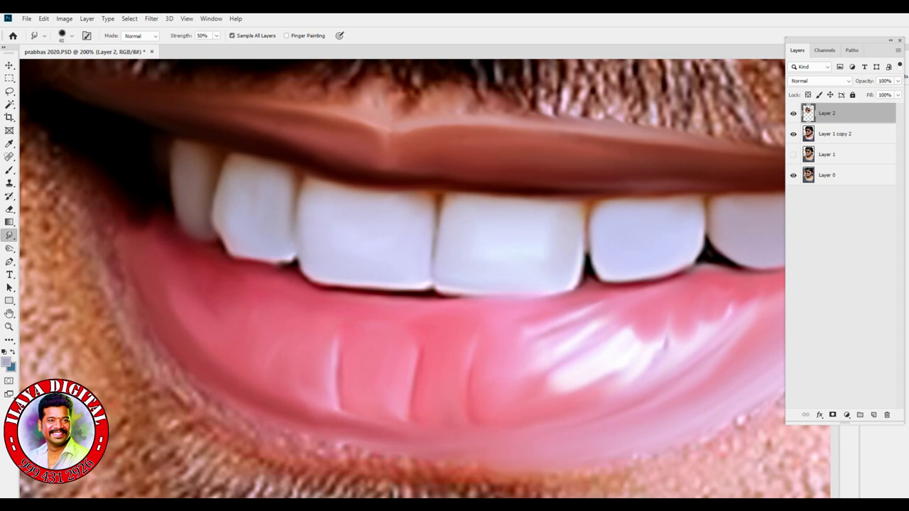
# Add soft light patches between the lower lip's vertical folds, setting the foreground colour to #fdf4fc for the central ones
pyautogui.moveTo(323, 392)
pyautogui.mouseDown()
pyautogui.moveTo(273, 382)
pyautogui.moveTo(316, 344)
pyautogui.mouseUp()
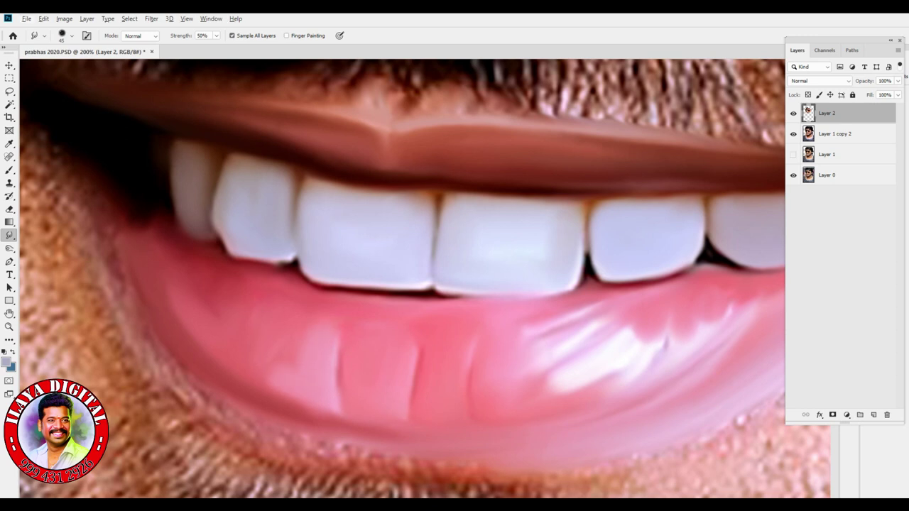
pyautogui.click(7, 362)
pyautogui.click(58, 153)
pyautogui.click(282, 146)
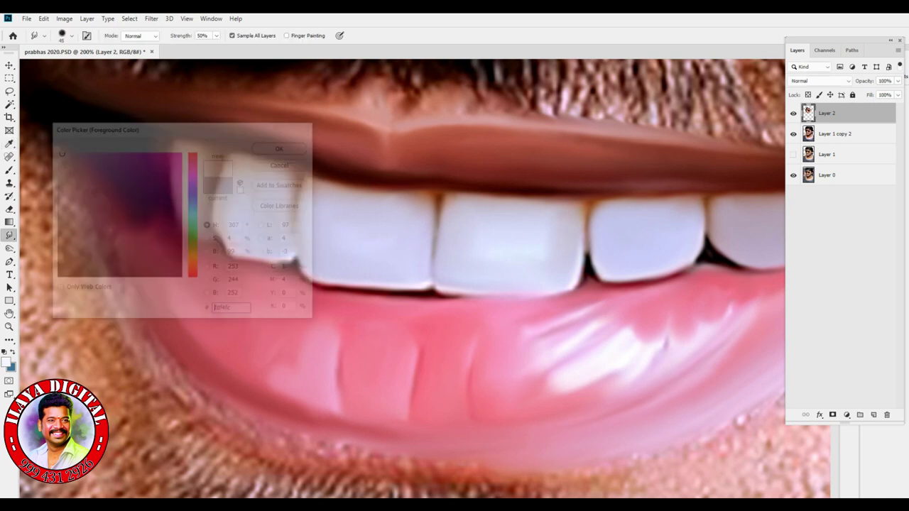
pyautogui.moveTo(389, 424); pyautogui.dragTo(392, 366)
pyautogui.moveTo(487, 419); pyautogui.dragTo(497, 377)
pyautogui.moveTo(397, 419); pyautogui.dragTo(408, 370)
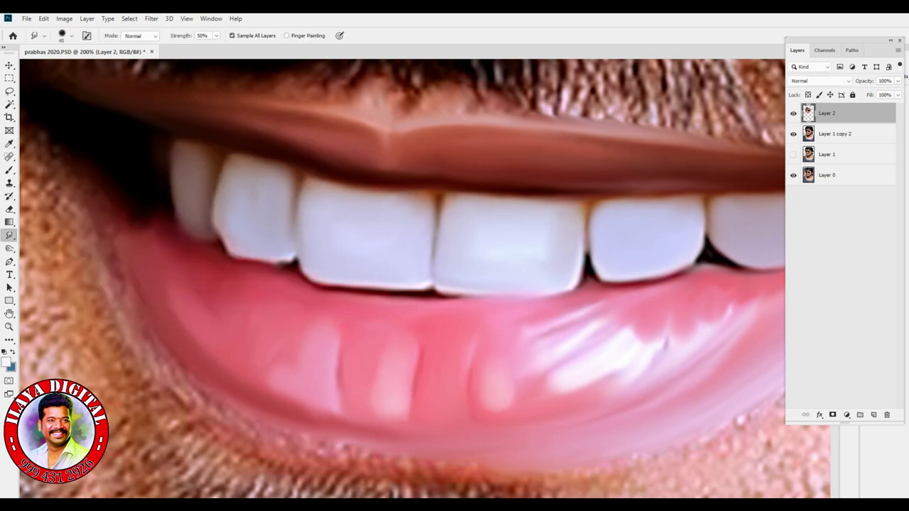
pyautogui.hotkey('ctrl', '0')
pyautogui.hotkey('ctrl', '1')
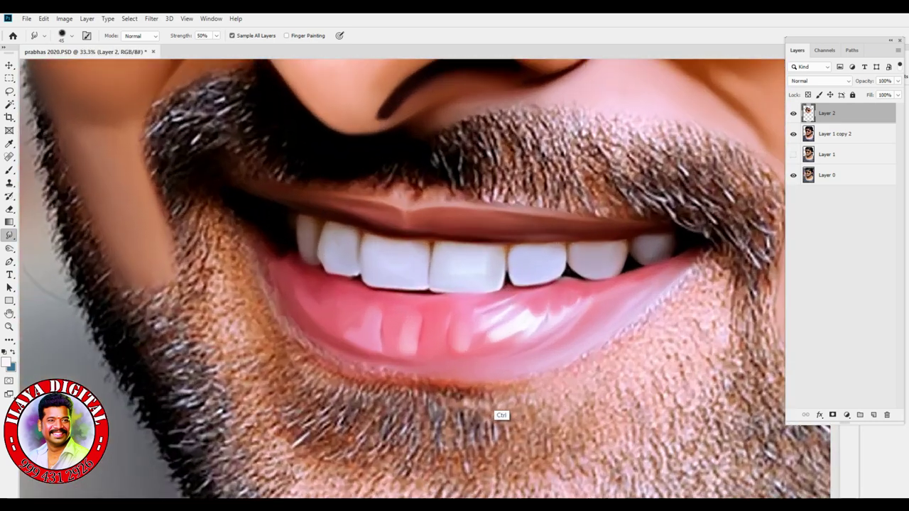
# Smudge the speckled outer edge along the lower lip's left side smooth with a 45 px brush at 30% strength
pyautogui.hotkey('ctrl', '+')
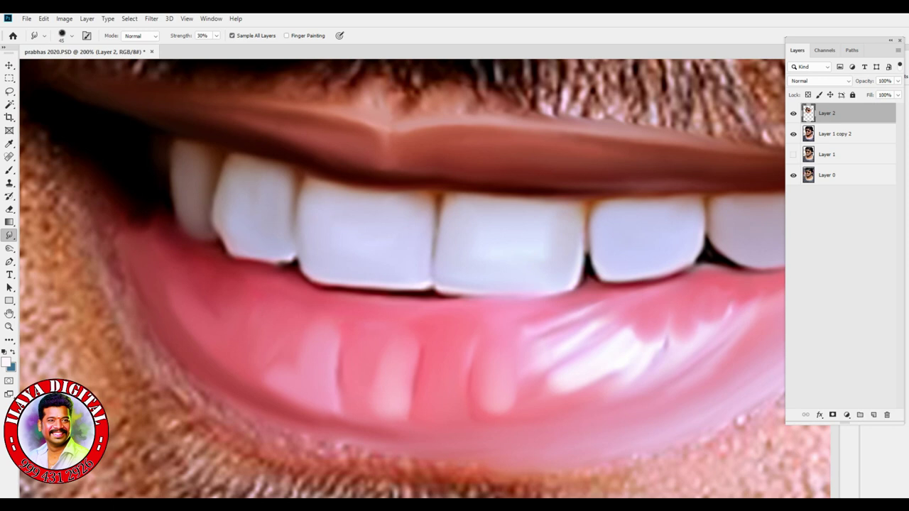
pyautogui.moveTo(398, 277); pyautogui.dragTo(518, 247)
pyautogui.moveTo(213, 160); pyautogui.dragTo(241, 238)
pyautogui.moveTo(234, 198)
pyautogui.mouseDown()
pyautogui.moveTo(252, 279)
pyautogui.moveTo(286, 334)
pyautogui.mouseUp()
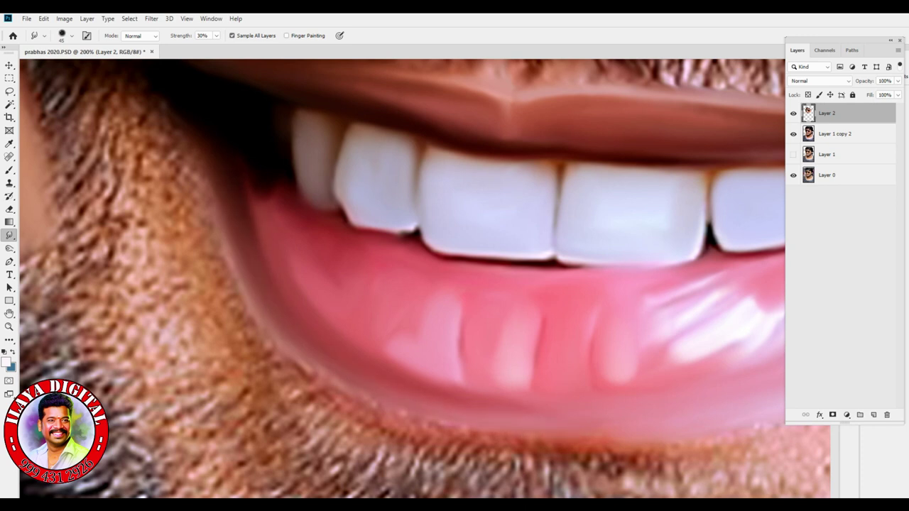
# Smudge the rough outer edge of the lower lip's right side up to the mouth corner, drawing the corner's dark shade into it
pyautogui.moveTo(568, 284); pyautogui.dragTo(128, 256)
pyautogui.moveTo(639, 213); pyautogui.dragTo(664, 178)
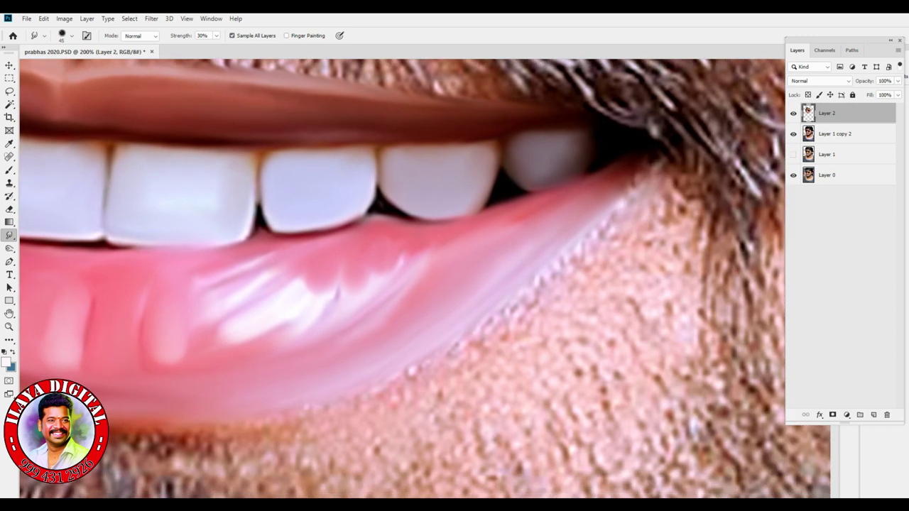
pyautogui.moveTo(681, 213)
pyautogui.mouseDown()
pyautogui.moveTo(625, 177)
pyautogui.moveTo(582, 220)
pyautogui.mouseUp()
pyautogui.moveTo(604, 188); pyautogui.dragTo(529, 274)
pyautogui.moveTo(227, 447)
pyautogui.mouseDown()
pyautogui.moveTo(323, 419)
pyautogui.moveTo(517, 316)
pyautogui.mouseUp()
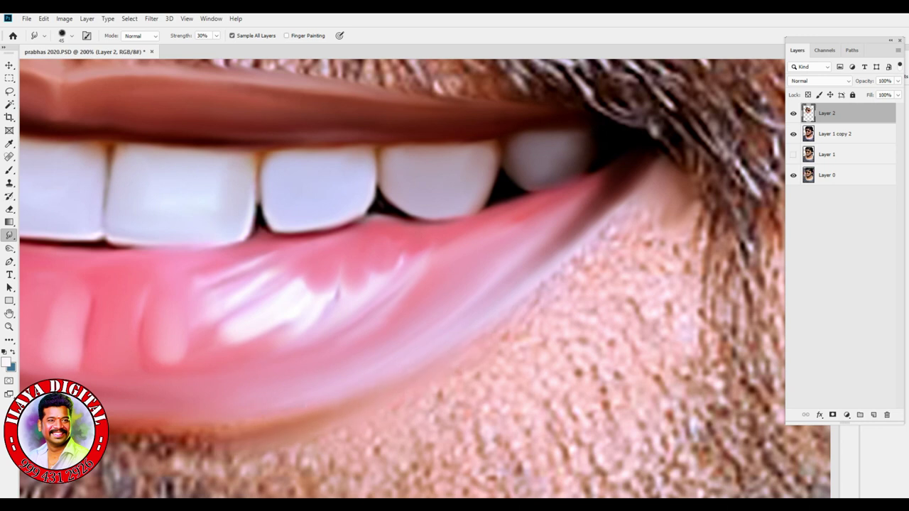
pyautogui.moveTo(312, 415)
pyautogui.mouseDown()
pyautogui.moveTo(426, 365)
pyautogui.moveTo(554, 284)
pyautogui.moveTo(653, 192)
pyautogui.mouseUp()
# Smooth the stubbly skin beneath the right mouth corner and along the lip's lower right edge with a 90 px brush at 50% strength
pyautogui.moveTo(568, 248)
pyautogui.mouseDown()
pyautogui.moveTo(671, 165)
pyautogui.moveTo(702, 231)
pyautogui.mouseUp()
pyautogui.moveTo(686, 195)
pyautogui.mouseDown()
pyautogui.moveTo(662, 161)
pyautogui.moveTo(710, 271)
pyautogui.mouseUp()
pyautogui.moveTo(653, 237); pyautogui.dragTo(703, 316)
pyautogui.moveTo(639, 281); pyautogui.dragTo(664, 256)
pyautogui.moveTo(660, 213)
pyautogui.mouseDown()
pyautogui.moveTo(650, 245)
pyautogui.moveTo(685, 362)
pyautogui.moveTo(582, 327)
pyautogui.mouseUp()
pyautogui.moveTo(490, 390); pyautogui.dragTo(419, 455)
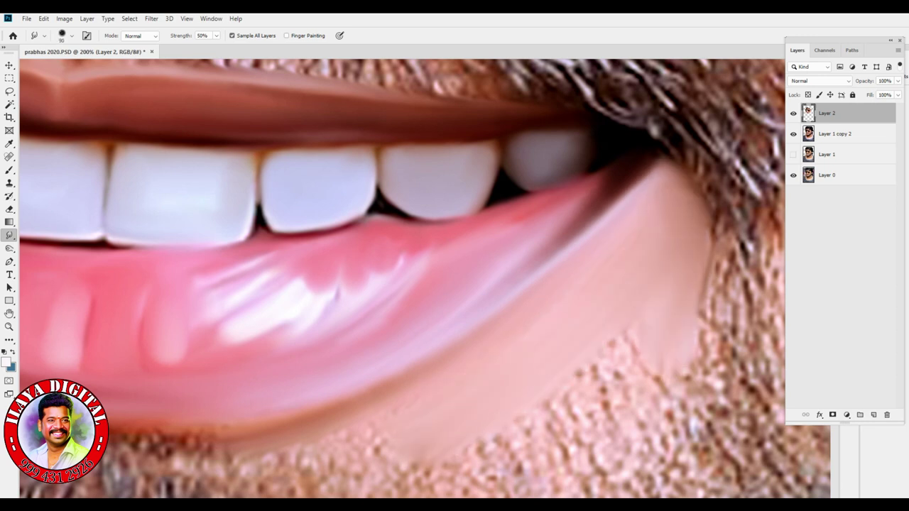
# Extend the smoothed skin from the right mouth corner down toward the chin with a 100 px brush
pyautogui.moveTo(625, 327); pyautogui.dragTo(560, 455)
pyautogui.moveTo(639, 422); pyautogui.dragTo(596, 482)
pyautogui.press(']')
pyautogui.moveTo(674, 267); pyautogui.dragTo(625, 383)
pyautogui.press('space')
pyautogui.moveTo(426, 284)
pyautogui.mouseDown()
pyautogui.moveTo(590, 156)
pyautogui.moveTo(625, 142)
pyautogui.mouseUp()
pyautogui.moveTo(554, 312); pyautogui.dragTo(475, 366)
pyautogui.moveTo(511, 330); pyautogui.dragTo(567, 266)
pyautogui.moveTo(675, 298); pyautogui.dragTo(518, 398)
pyautogui.moveTo(710, 312); pyautogui.dragTo(639, 355)
# Smudge the skin below the lip's right half toward the chin, blending a soft brown shadow band under the lip
pyautogui.press('space')
pyautogui.moveTo(568, 284); pyautogui.dragTo(327, 292)
pyautogui.moveTo(597, 319); pyautogui.dragTo(554, 383)
pyautogui.moveTo(504, 320); pyautogui.dragTo(454, 383)
pyautogui.moveTo(469, 306)
pyautogui.mouseDown()
pyautogui.moveTo(433, 263)
pyautogui.moveTo(533, 185)
pyautogui.mouseUp()
pyautogui.moveTo(468, 298); pyautogui.dragTo(411, 387)
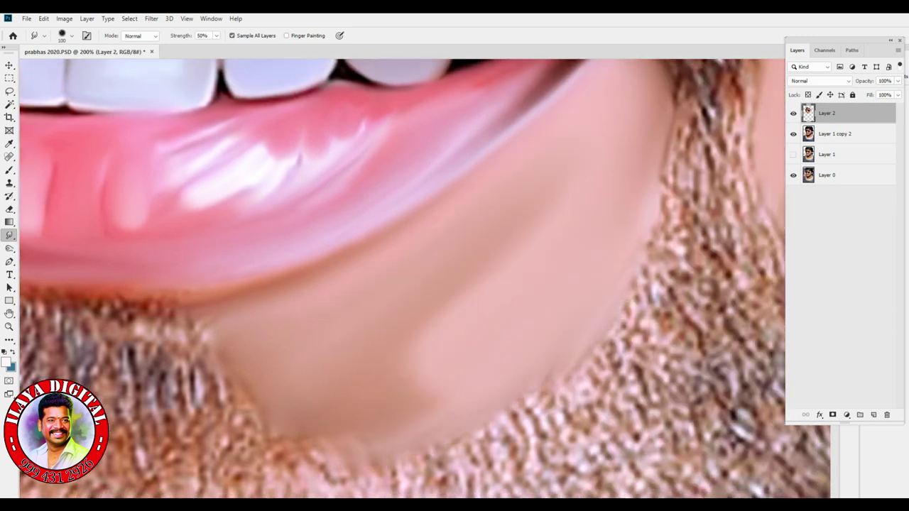
# Smudge the stubbly skin beside the left mouth corner and down along the lip edge smooth with a 60 px brush
pyautogui.hotkey('ctrl', '-')
pyautogui.hotkey('ctrl', '-')
pyautogui.hotkey('ctrl', '+')
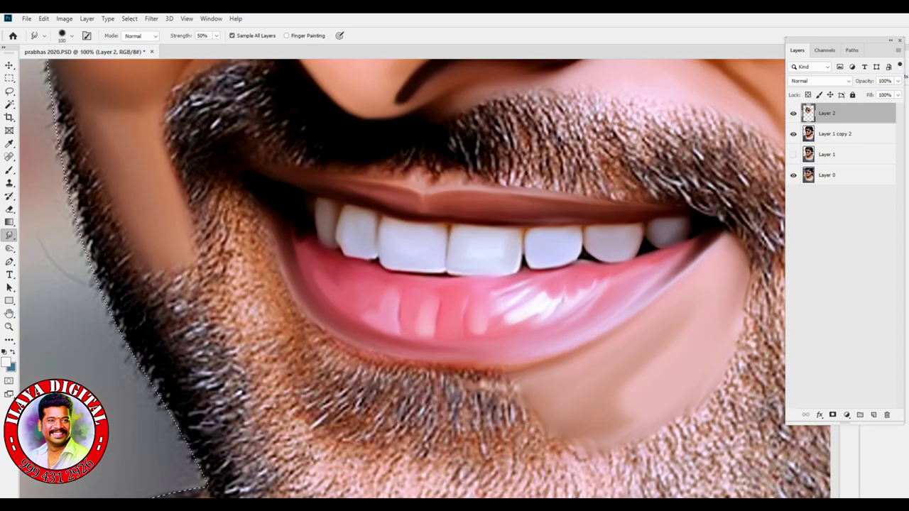
pyautogui.hotkey('ctrl', '+')
pyautogui.moveTo(355, 249); pyautogui.dragTo(497, 319)
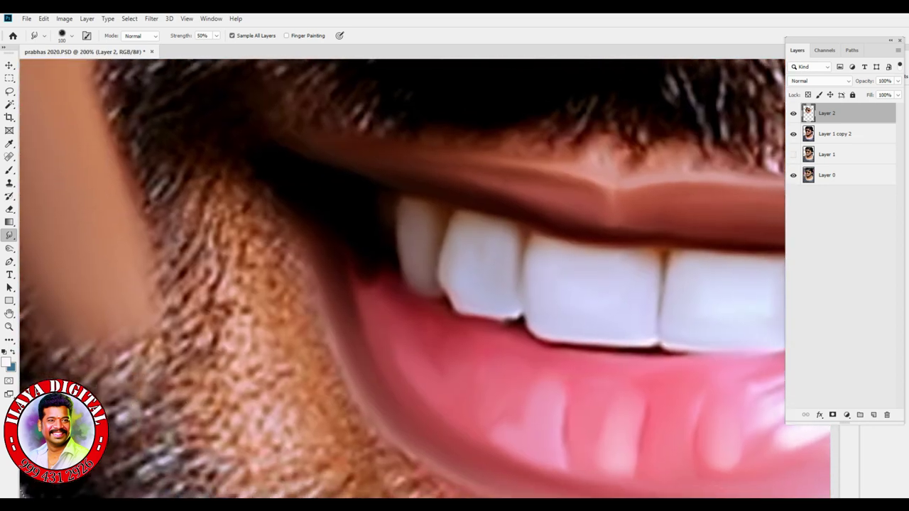
pyautogui.hotkey('ctrl', '-')
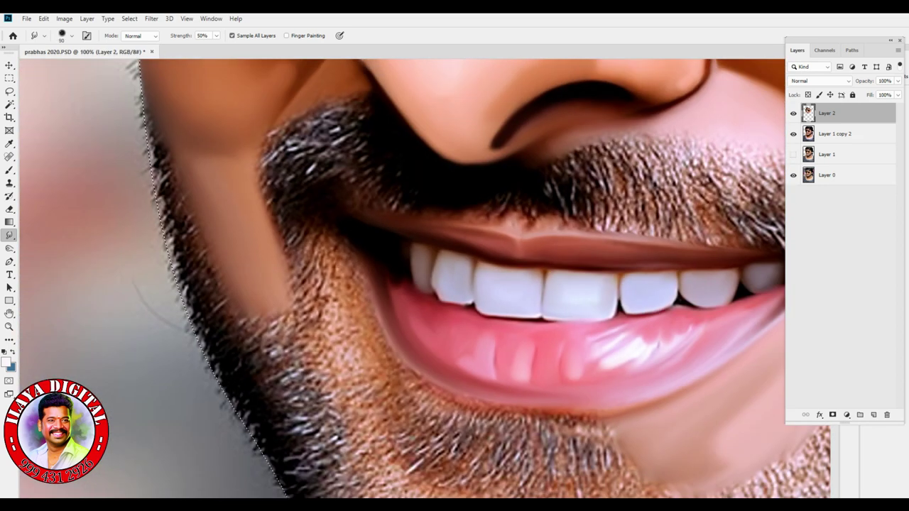
pyautogui.press('[')
pyautogui.press('[')
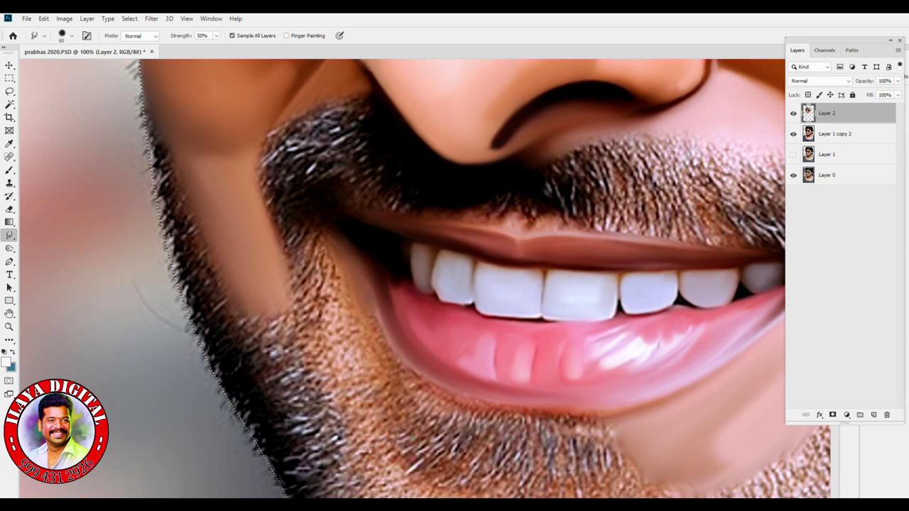
pyautogui.moveTo(352, 264)
pyautogui.mouseDown()
pyautogui.moveTo(339, 307)
pyautogui.moveTo(366, 306)
pyautogui.moveTo(357, 270)
pyautogui.moveTo(349, 288)
pyautogui.mouseUp()
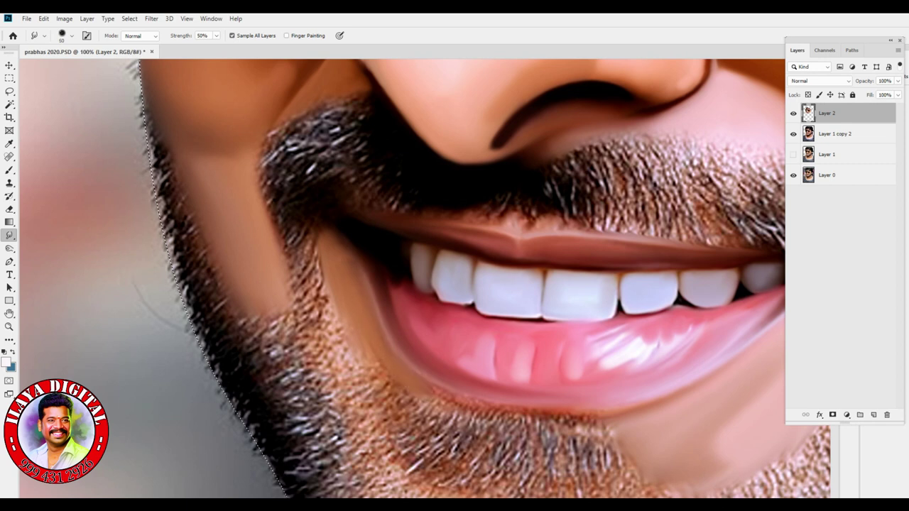
# Blend the narrow skin band directly under the lower lip into an even brown shadow from left to right with a 50 px brush
pyautogui.moveTo(494, 410)
pyautogui.mouseDown()
pyautogui.moveTo(561, 424)
pyautogui.moveTo(667, 401)
pyautogui.moveTo(714, 380)
pyautogui.mouseUp()
pyautogui.scroll(2, 525, 394)
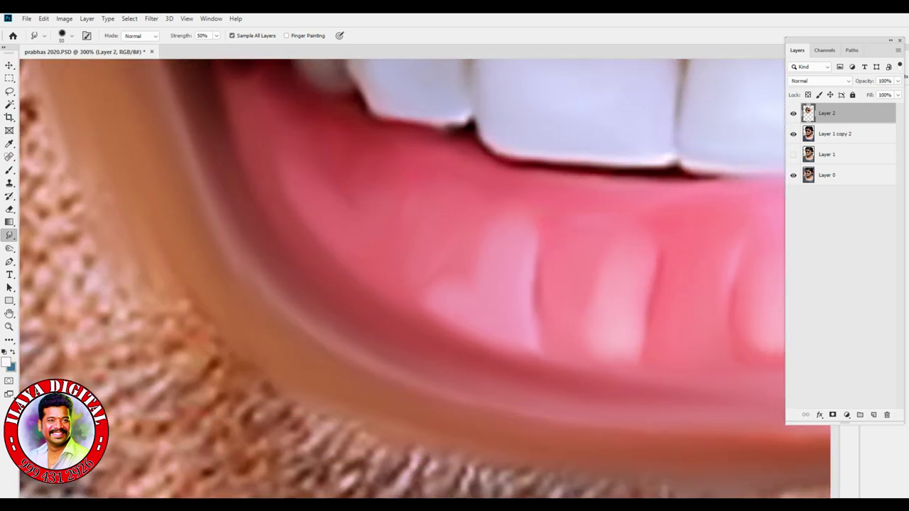
pyautogui.moveTo(497, 384)
pyautogui.mouseDown()
pyautogui.moveTo(448, 362)
pyautogui.moveTo(184, 306)
pyautogui.mouseUp()
pyautogui.moveTo(341, 332)
pyautogui.mouseDown()
pyautogui.moveTo(596, 319)
pyautogui.moveTo(661, 297)
pyautogui.moveTo(605, 330)
pyautogui.moveTo(269, 390)
pyautogui.mouseUp()
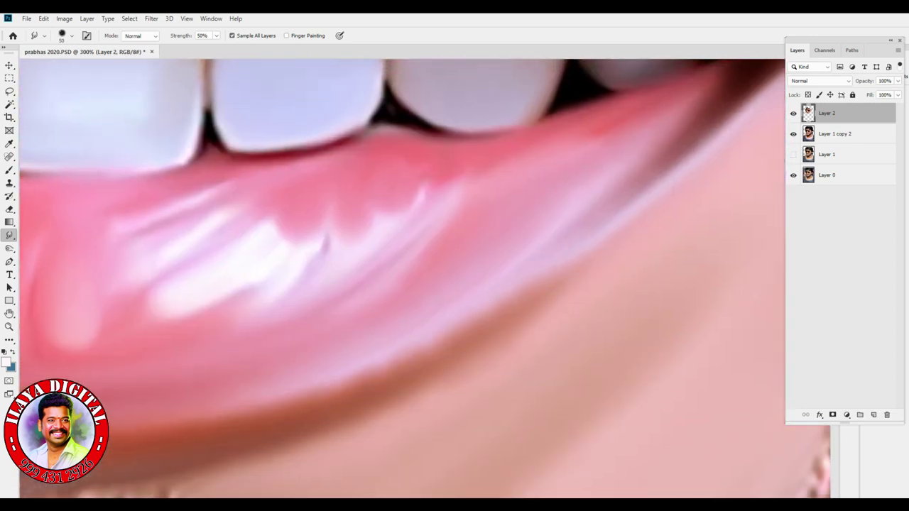
pyautogui.scroll(-3, 527, 460)
pyautogui.scroll(2, 524, 481)
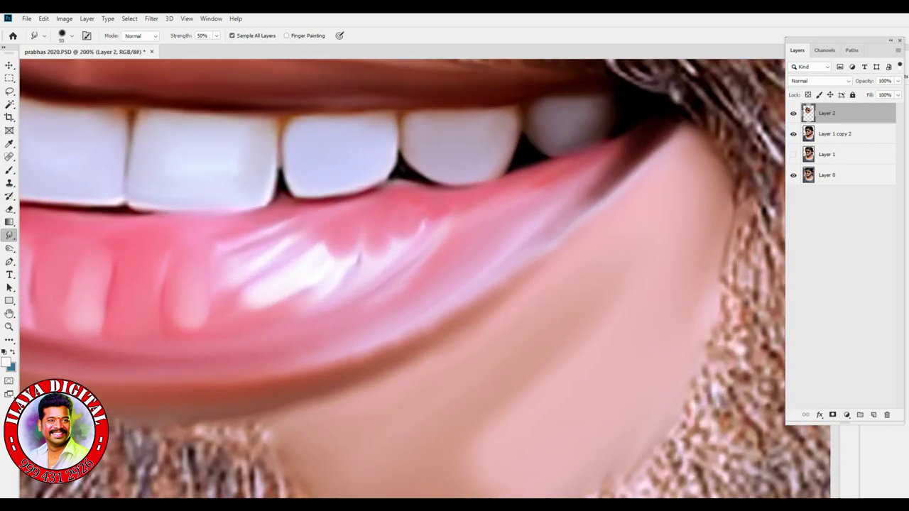
pyautogui.moveTo(366, 355)
pyautogui.mouseDown()
pyautogui.moveTo(449, 321)
pyautogui.moveTo(534, 264)
pyautogui.mouseUp()
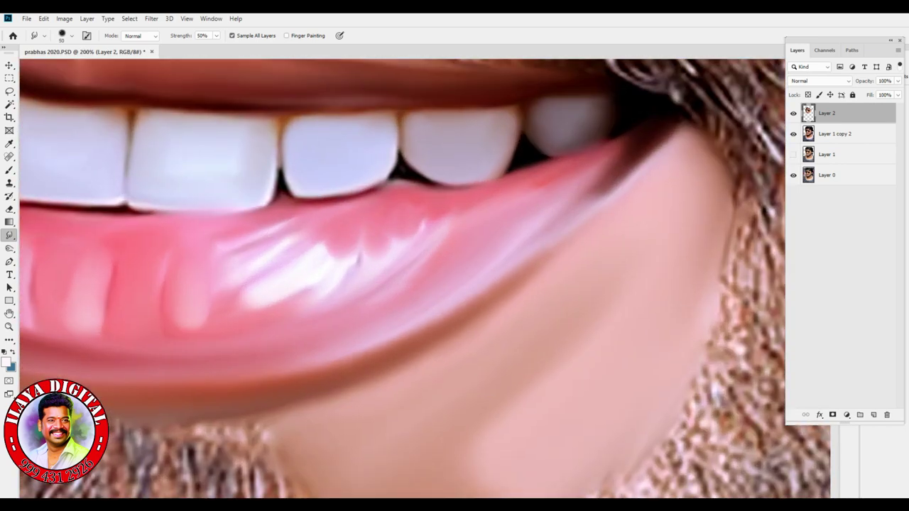
pyautogui.scroll(-3, 426, 277)
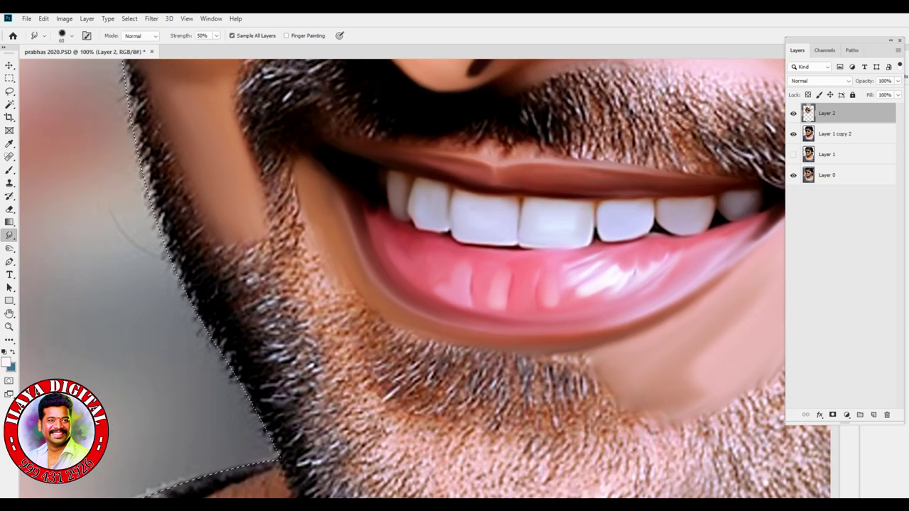
# Widen the smoothed skin left of the mouth down to the side of the hair patch with a 100 px brush
pyautogui.moveTo(319, 280)
pyautogui.mouseDown()
pyautogui.moveTo(304, 191)
pyautogui.moveTo(328, 309)
pyautogui.moveTo(359, 316)
pyautogui.moveTo(398, 348)
pyautogui.moveTo(394, 333)
pyautogui.moveTo(334, 401)
pyautogui.mouseUp()
pyautogui.press(']')
pyautogui.press(']')
pyautogui.press(']')
pyautogui.press(']')
pyautogui.moveTo(383, 348); pyautogui.dragTo(365, 398)
pyautogui.moveTo(296, 267); pyautogui.dragTo(320, 223)
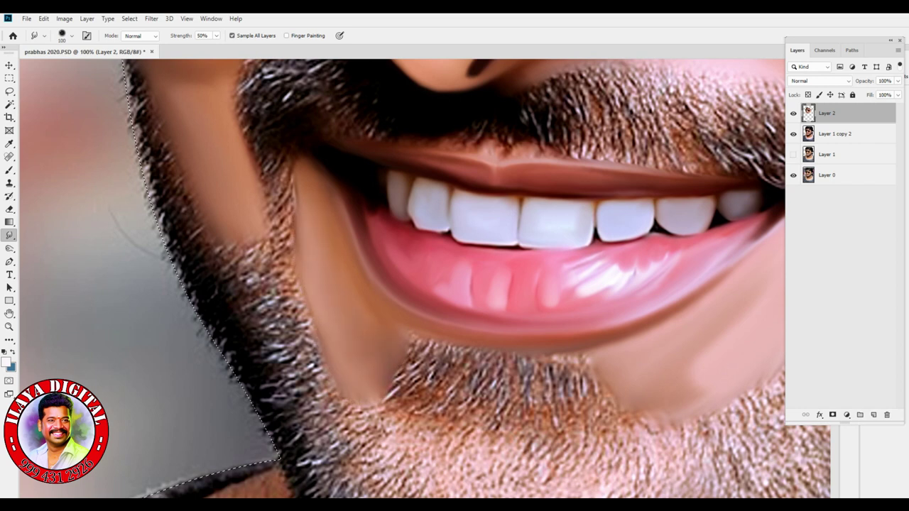
# Smudge the whole chin below the hair patch smooth with brushes of up to 250 px, stopping at the jawline beard
pyautogui.moveTo(646, 417); pyautogui.dragTo(628, 446)
pyautogui.moveTo(384, 398); pyautogui.dragTo(377, 433)
pyautogui.moveTo(455, 284); pyautogui.dragTo(313, 112)
pyautogui.press(']')
pyautogui.press(']')
pyautogui.press(']')
pyautogui.moveTo(242, 273)
pyautogui.mouseDown()
pyautogui.moveTo(313, 333)
pyautogui.moveTo(313, 377)
pyautogui.moveTo(525, 404)
pyautogui.moveTo(561, 298)
pyautogui.moveTo(611, 234)
pyautogui.moveTo(625, 341)
pyautogui.moveTo(639, 213)
pyautogui.mouseUp()
pyautogui.press('[')
pyautogui.moveTo(639, 305)
pyautogui.mouseDown()
pyautogui.moveTo(461, 419)
pyautogui.moveTo(334, 306)
pyautogui.moveTo(398, 305)
pyautogui.moveTo(497, 284)
pyautogui.mouseUp()
pyautogui.press(']')
pyautogui.press(']')
pyautogui.moveTo(235, 298)
pyautogui.mouseDown()
pyautogui.moveTo(238, 355)
pyautogui.moveTo(299, 369)
pyautogui.moveTo(489, 320)
pyautogui.moveTo(553, 320)
pyautogui.mouseUp()
pyautogui.moveTo(490, 362); pyautogui.dragTo(267, 383)
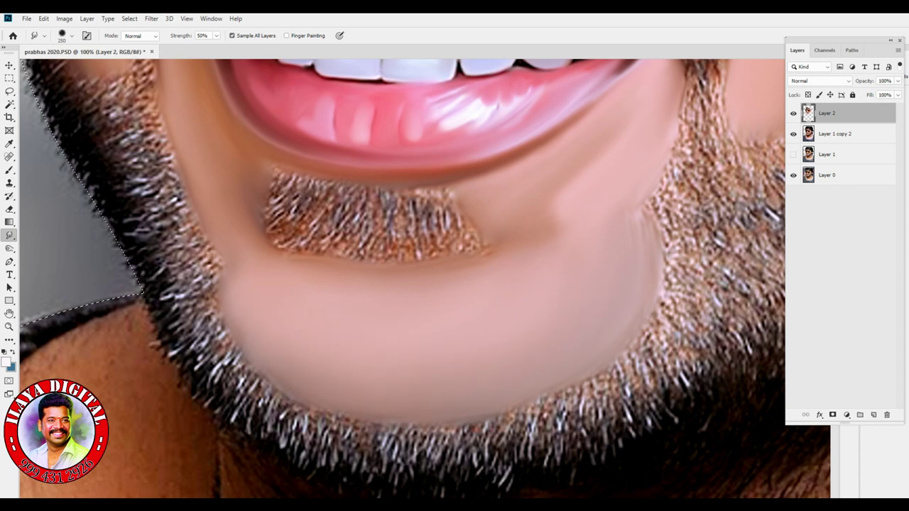
# Even out the smoothed chin's left and right sides where they meet the beard
pyautogui.press('[')
pyautogui.press('[')
pyautogui.moveTo(639, 185); pyautogui.dragTo(664, 238)
pyautogui.press(']')
pyautogui.press(']')
pyautogui.moveTo(253, 252)
pyautogui.mouseDown()
pyautogui.moveTo(213, 241)
pyautogui.moveTo(181, 199)
pyautogui.mouseUp()
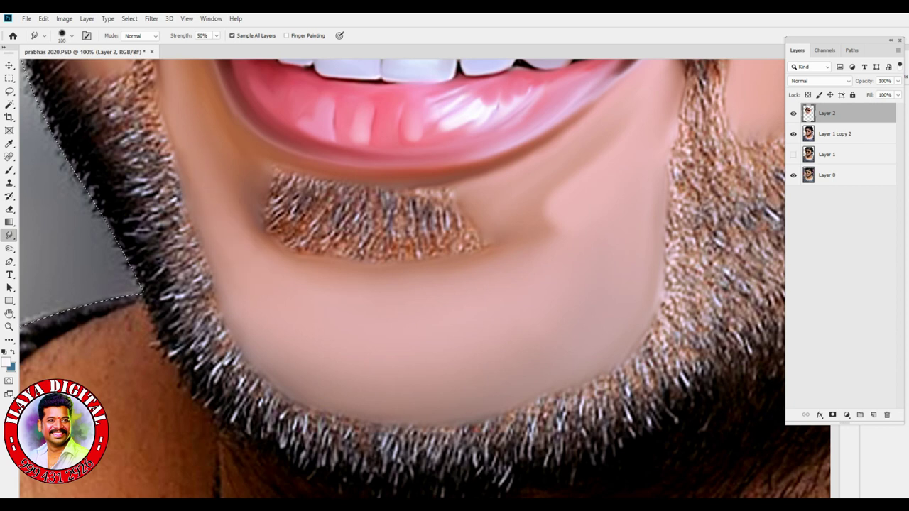
# Trim the lower edge of the hair patch under the lip by smudging a soft brown shadow beneath it with a 100 px brush
pyautogui.moveTo(465, 245)
pyautogui.mouseDown()
pyautogui.moveTo(370, 254)
pyautogui.moveTo(277, 227)
pyautogui.moveTo(383, 248)
pyautogui.moveTo(262, 202)
pyautogui.moveTo(345, 263)
pyautogui.moveTo(426, 263)
pyautogui.moveTo(490, 247)
pyautogui.mouseUp()
pyautogui.moveTo(312, 281)
pyautogui.mouseDown()
pyautogui.moveTo(391, 280)
pyautogui.moveTo(518, 248)
pyautogui.mouseUp()
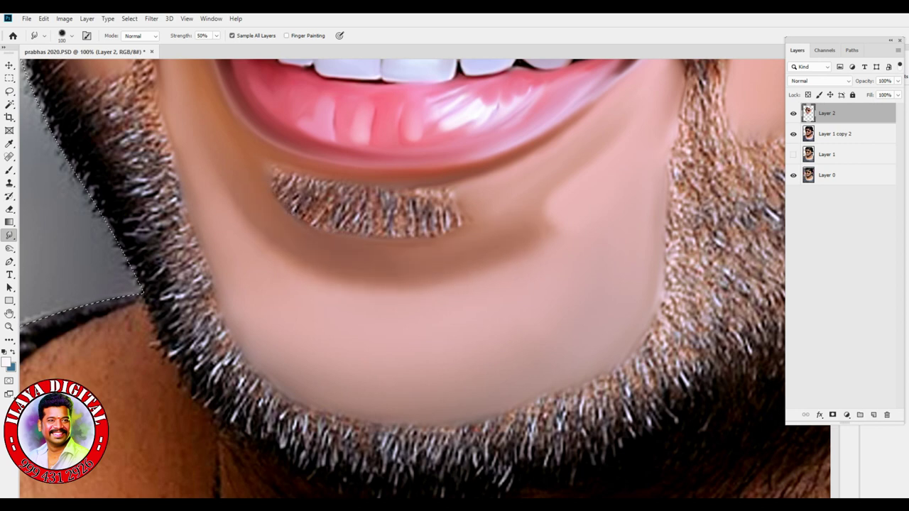
pyautogui.moveTo(397, 266); pyautogui.dragTo(448, 242)
pyautogui.press('[')
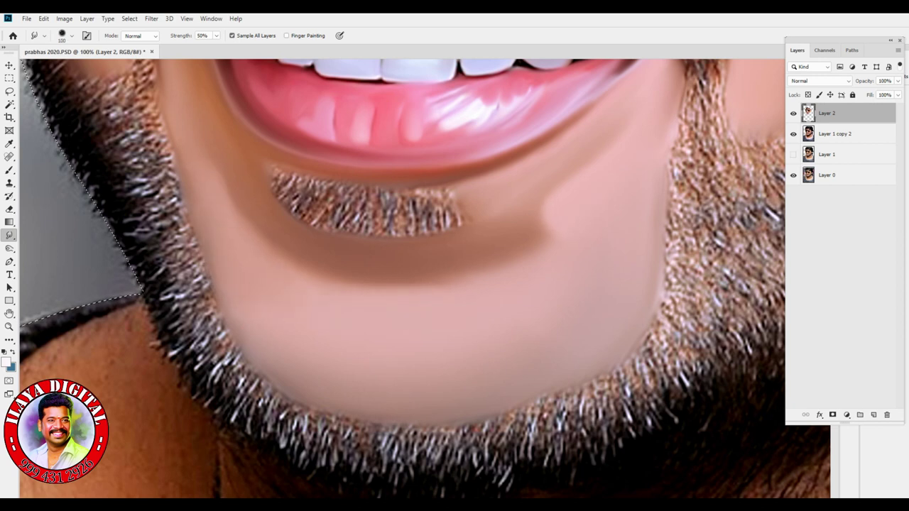
# Erase the smudging around the edges of the hair patch under the lip with a 50 px soft Eraser at 34% flow
pyautogui.hotkey('ctrl', '-')
pyautogui.hotkey('ctrl', '-')
pyautogui.hotkey('ctrl', '-')
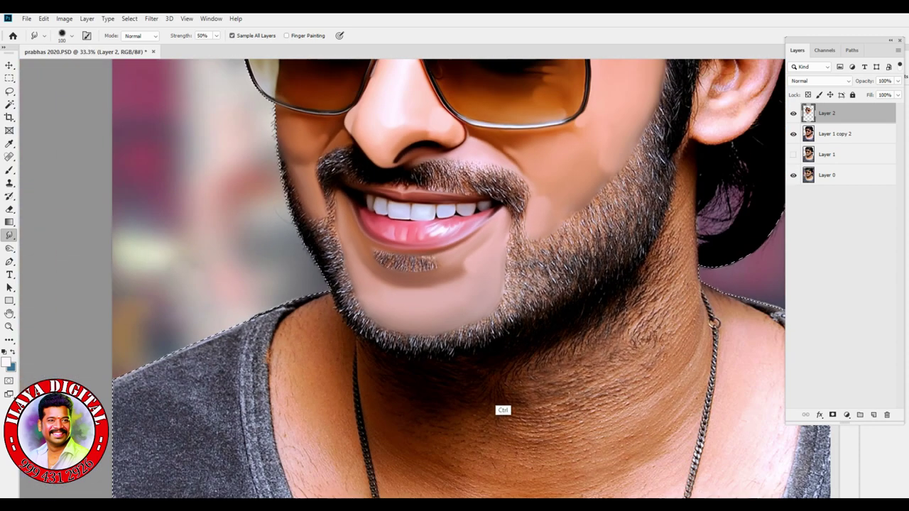
pyautogui.hotkey('ctrl', '+')
pyautogui.hotkey('ctrl', '+')
pyautogui.hotkey('ctrl', '+')
pyautogui.hotkey('ctrl', '+')
pyautogui.scroll(3, 402, 277)
pyautogui.hscroll(-2, 401, 277)
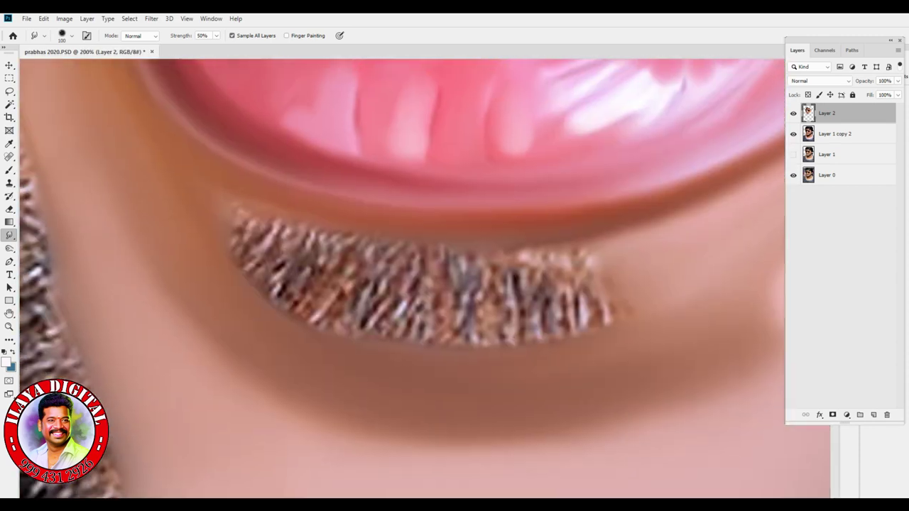
pyautogui.press('e')
pyautogui.moveTo(220, 213)
pyautogui.mouseDown()
pyautogui.moveTo(270, 302)
pyautogui.moveTo(426, 348)
pyautogui.mouseUp()
pyautogui.moveTo(658, 248); pyautogui.dragTo(643, 284)
pyautogui.moveTo(564, 341)
pyautogui.mouseDown()
pyautogui.moveTo(417, 351)
pyautogui.moveTo(348, 340)
pyautogui.mouseUp()
pyautogui.moveTo(216, 201); pyautogui.dragTo(204, 216)
pyautogui.moveTo(242, 295); pyautogui.dragTo(566, 348)
# Erase the smudged border along the beard's inner edge around the chin with a 90 px Eraser so the stubble fades into the skin
pyautogui.hotkey('ctrl', '-')
pyautogui.hotkey('ctrl', '-')
pyautogui.hotkey('ctrl', '-')
pyautogui.hotkey('ctrl', '-')
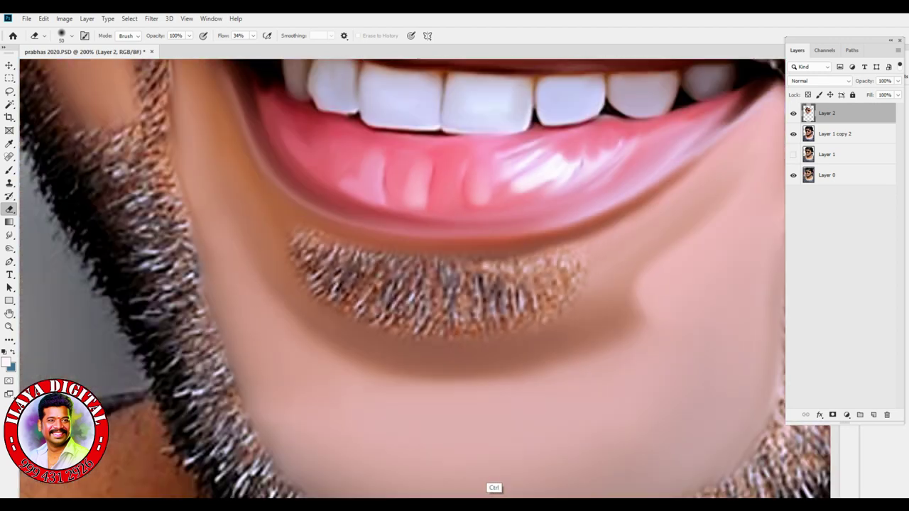
pyautogui.hotkey('ctrl', '+')
pyautogui.hotkey('ctrl', '+')
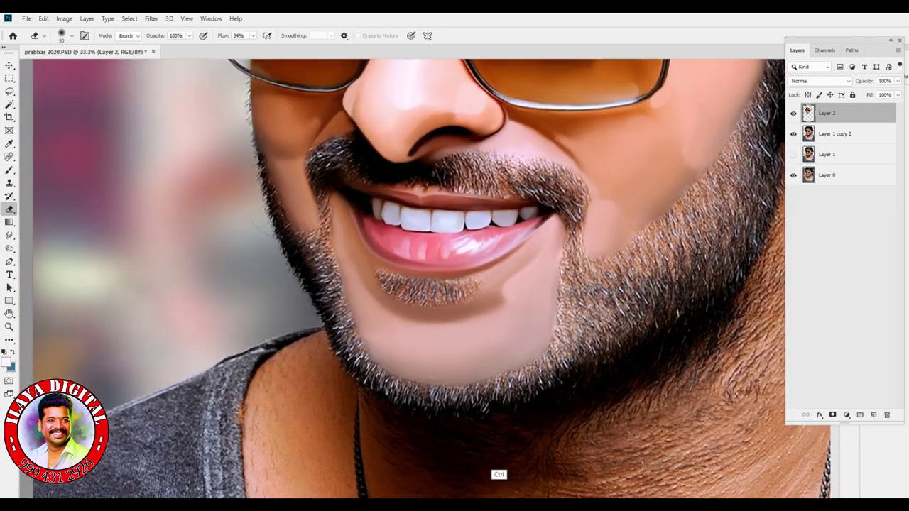
pyautogui.press(']')
pyautogui.press(']')
pyautogui.press(']')
pyautogui.press(']')
pyautogui.moveTo(307, 302)
pyautogui.mouseDown()
pyautogui.moveTo(342, 366)
pyautogui.moveTo(419, 426)
pyautogui.moveTo(512, 425)
pyautogui.moveTo(610, 340)
pyautogui.moveTo(615, 279)
pyautogui.moveTo(597, 398)
pyautogui.mouseUp()
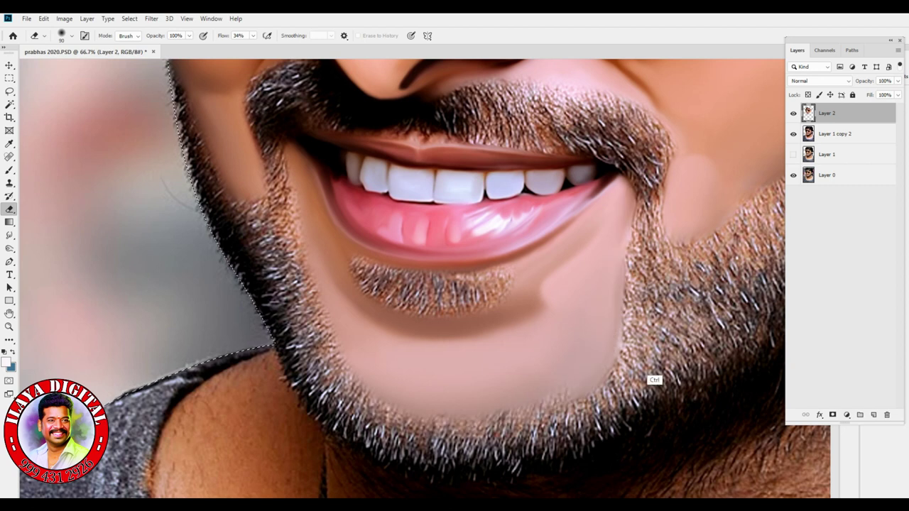
pyautogui.moveTo(608, 364); pyautogui.dragTo(585, 397)
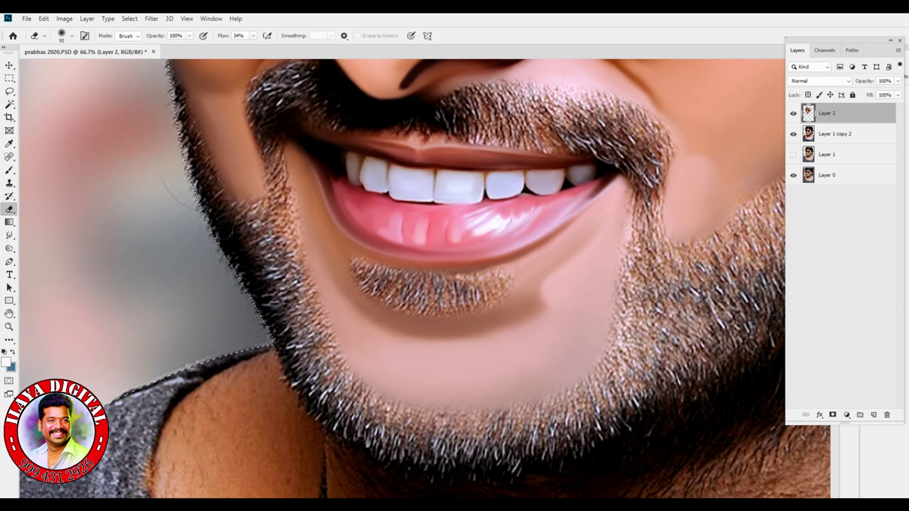
pyautogui.hotkey('ctrl', '-')
pyautogui.hotkey('ctrl', '-')
pyautogui.hotkey('ctrl', '-')
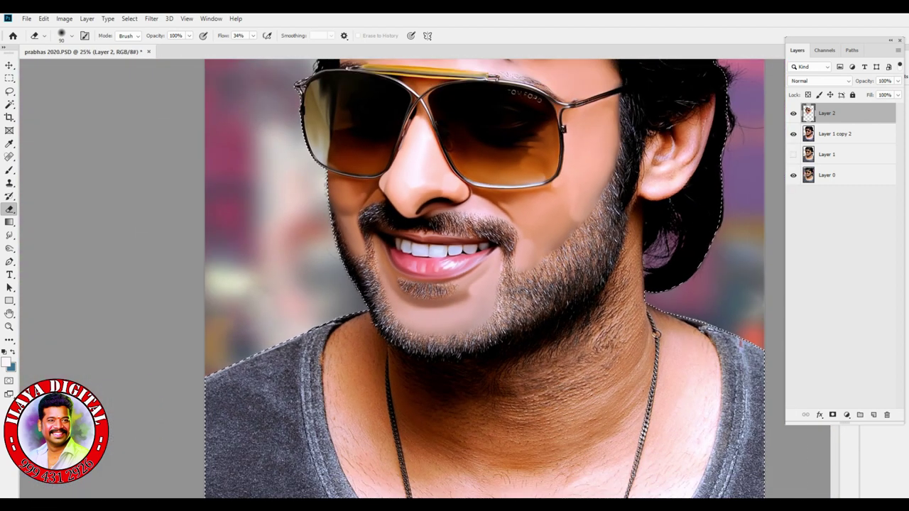